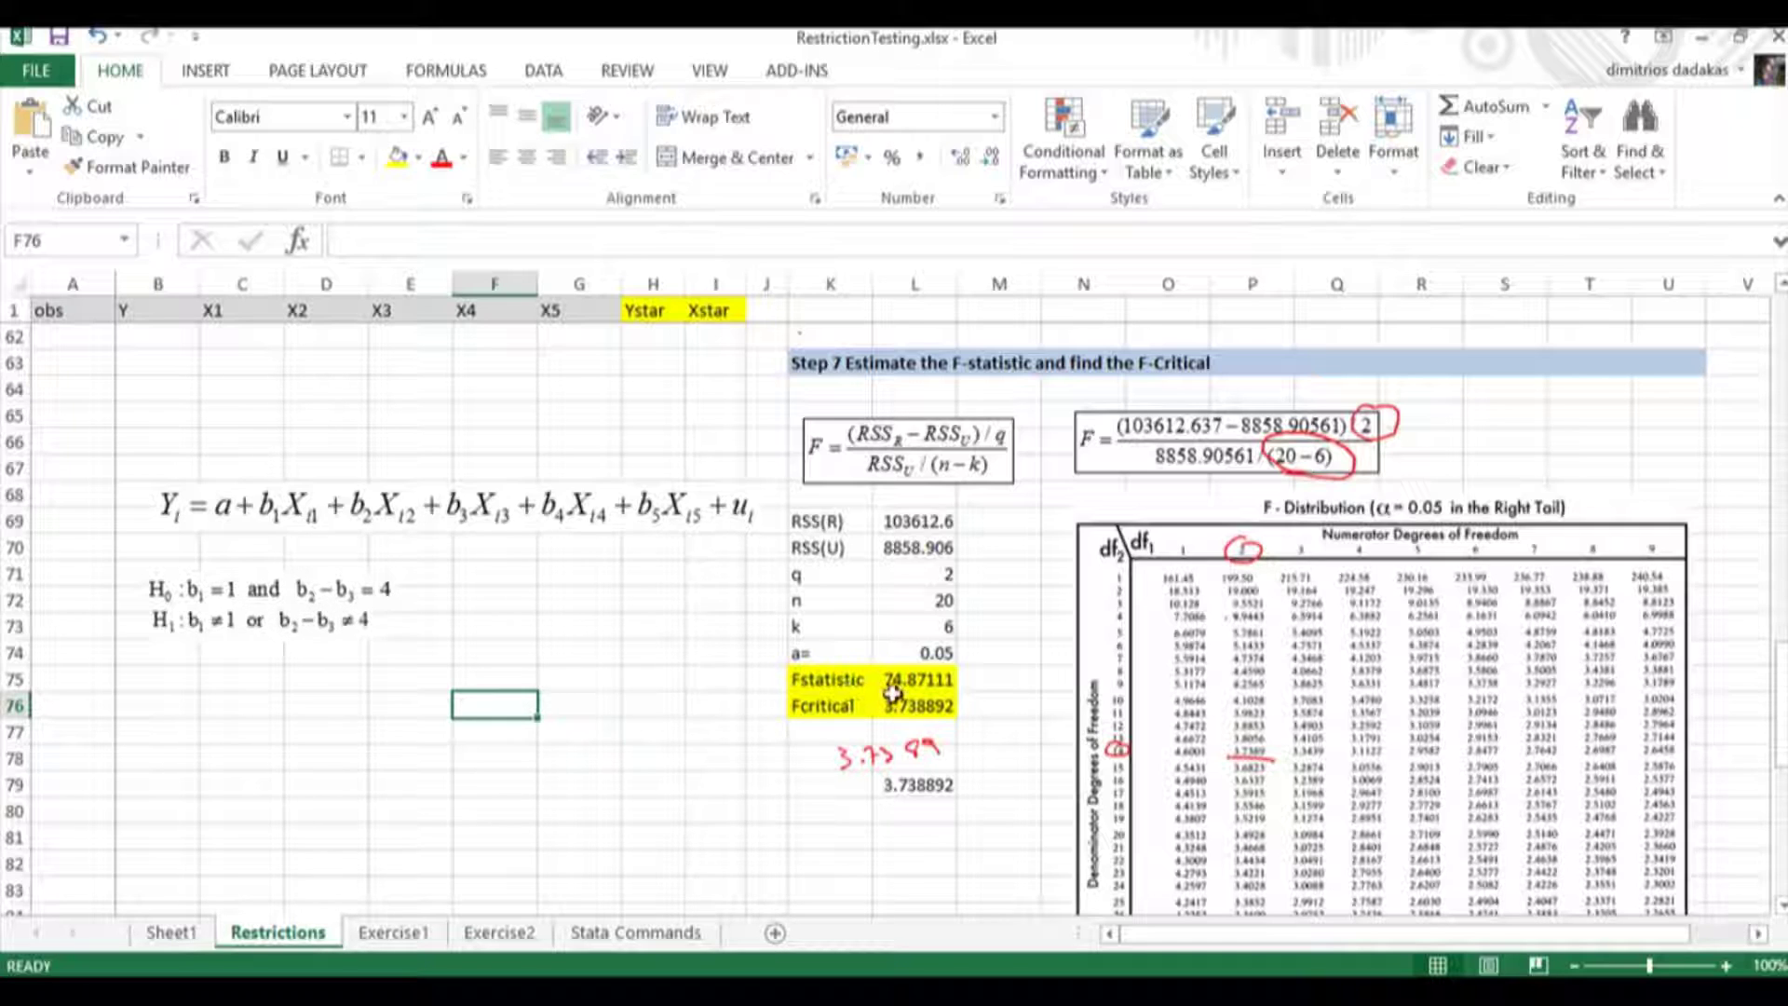
scroll(951, 672, "down", 4)
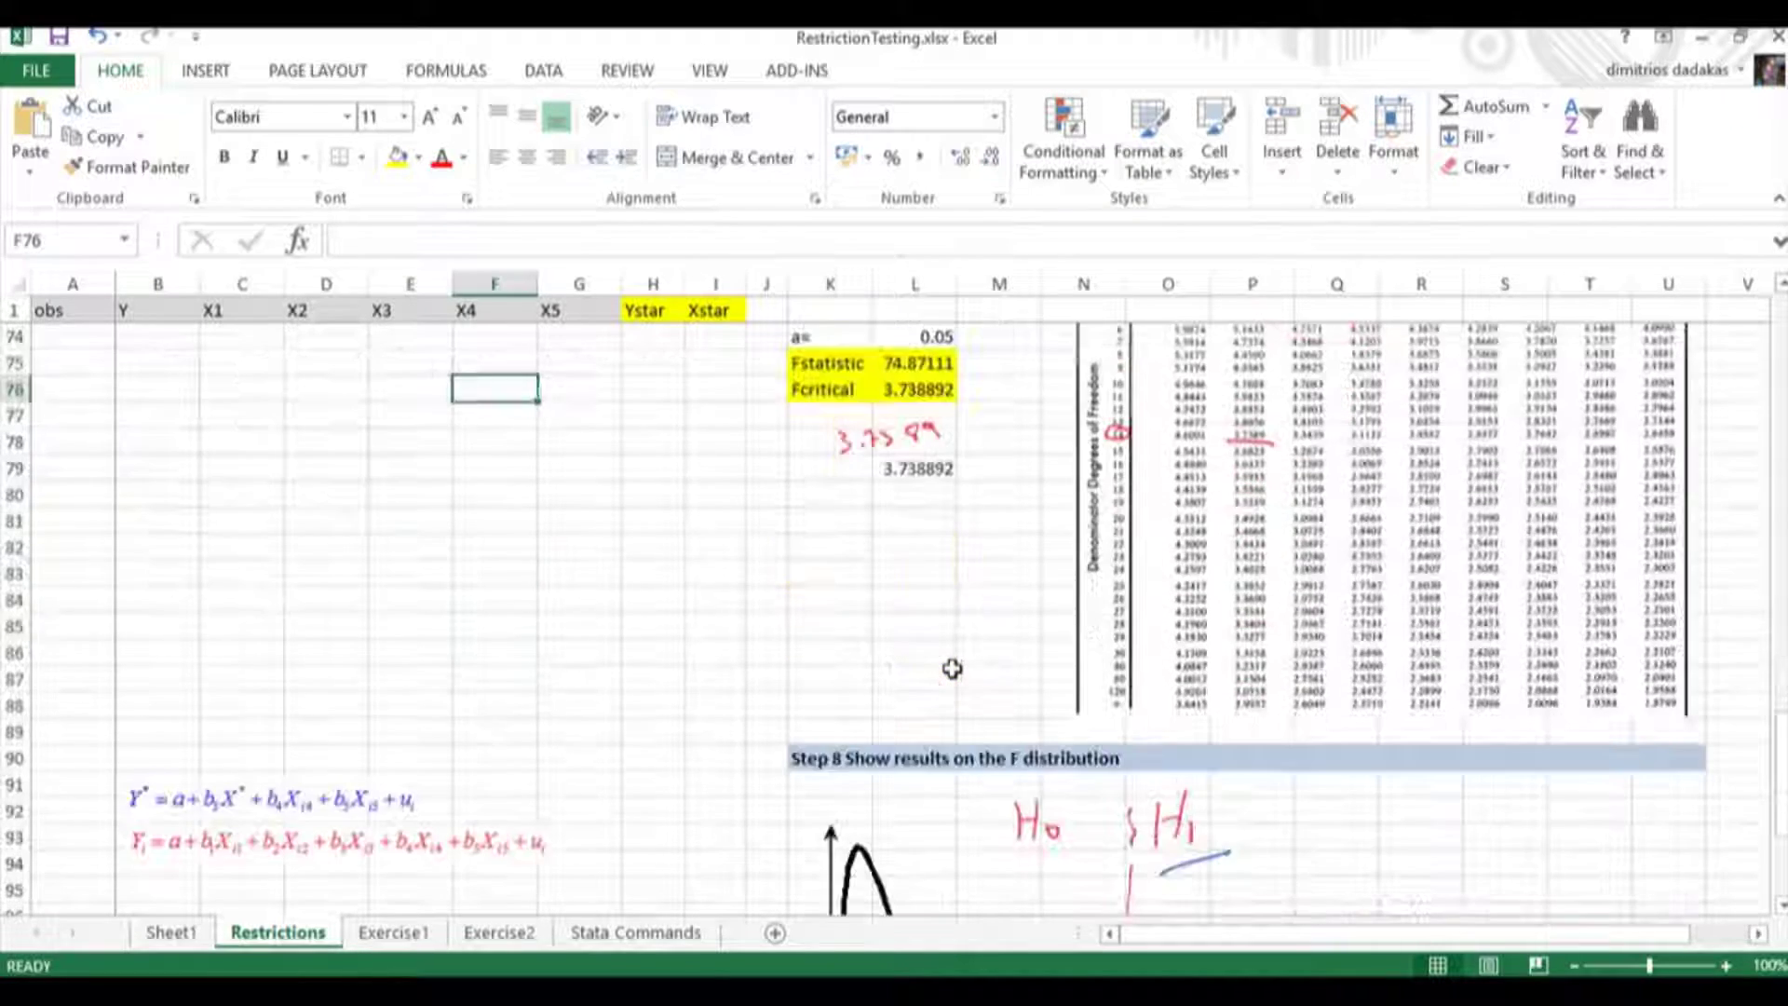
scroll(951, 670, "down", 3)
scroll(952, 670, "down", 1)
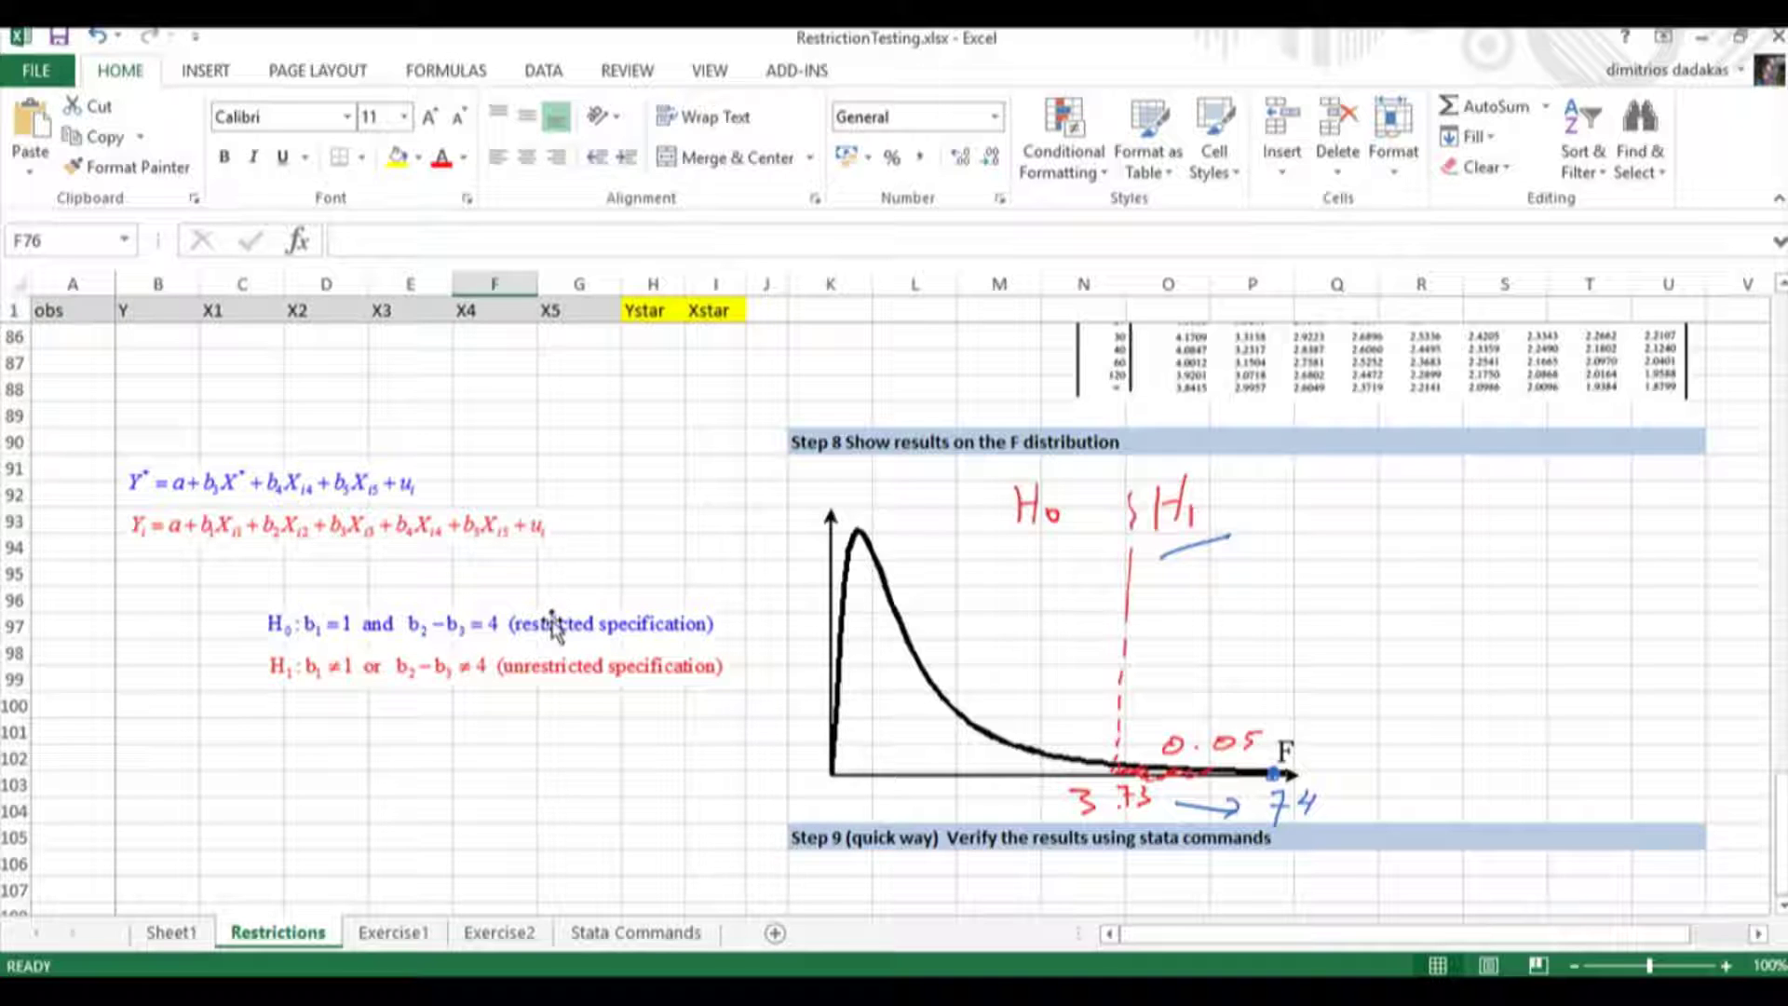
scroll(713, 659, "up", 3)
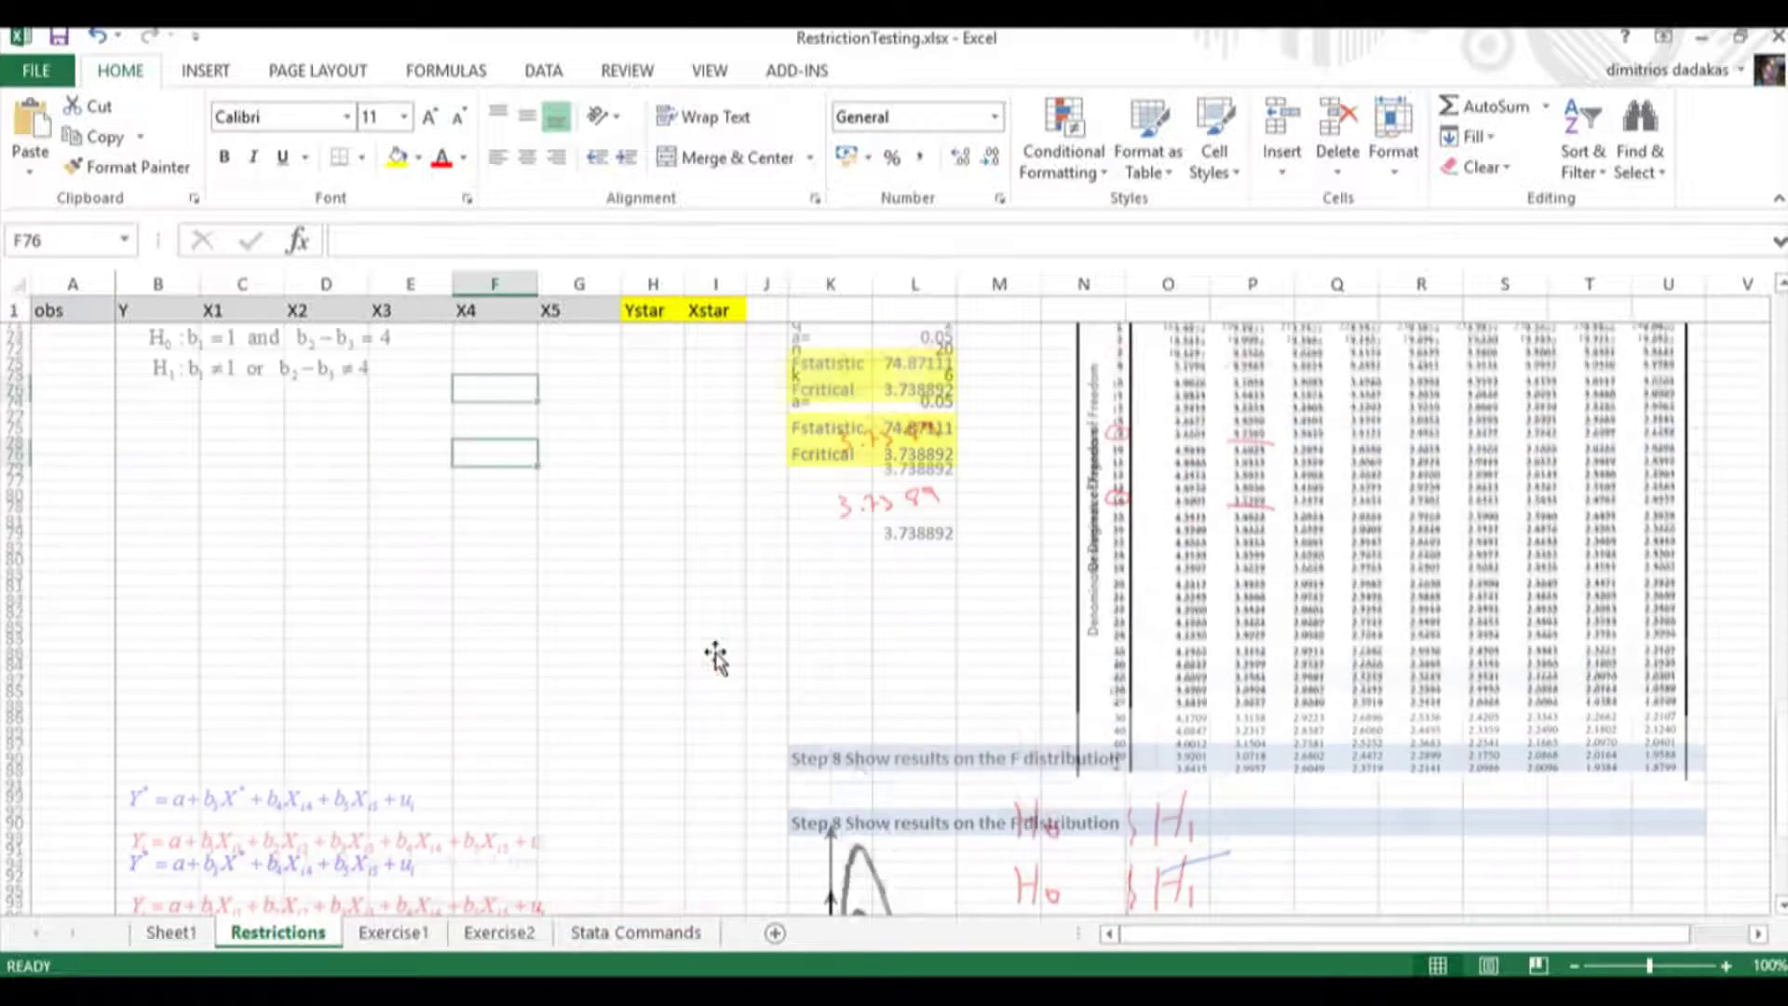
scroll(715, 658, "up", 3)
scroll(714, 659, "up", 1)
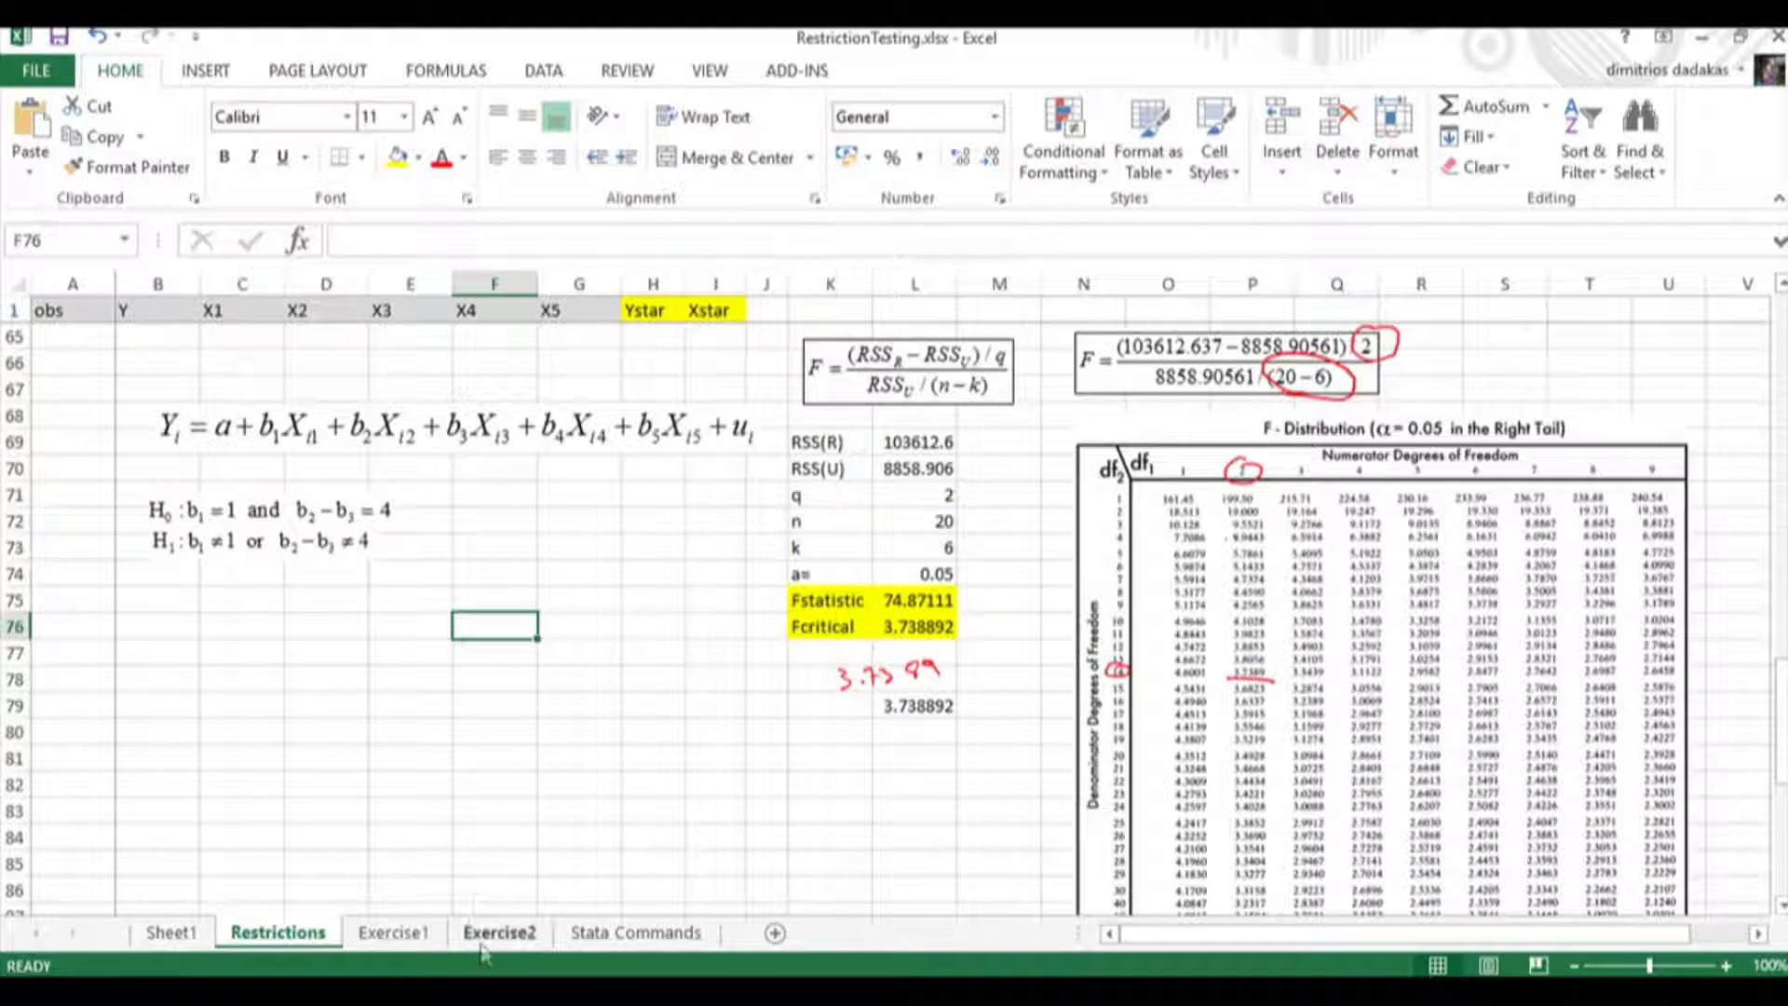
Step: Place a new empty editor across the lower workspace and launch the Import Data wizard
left_click(482, 985)
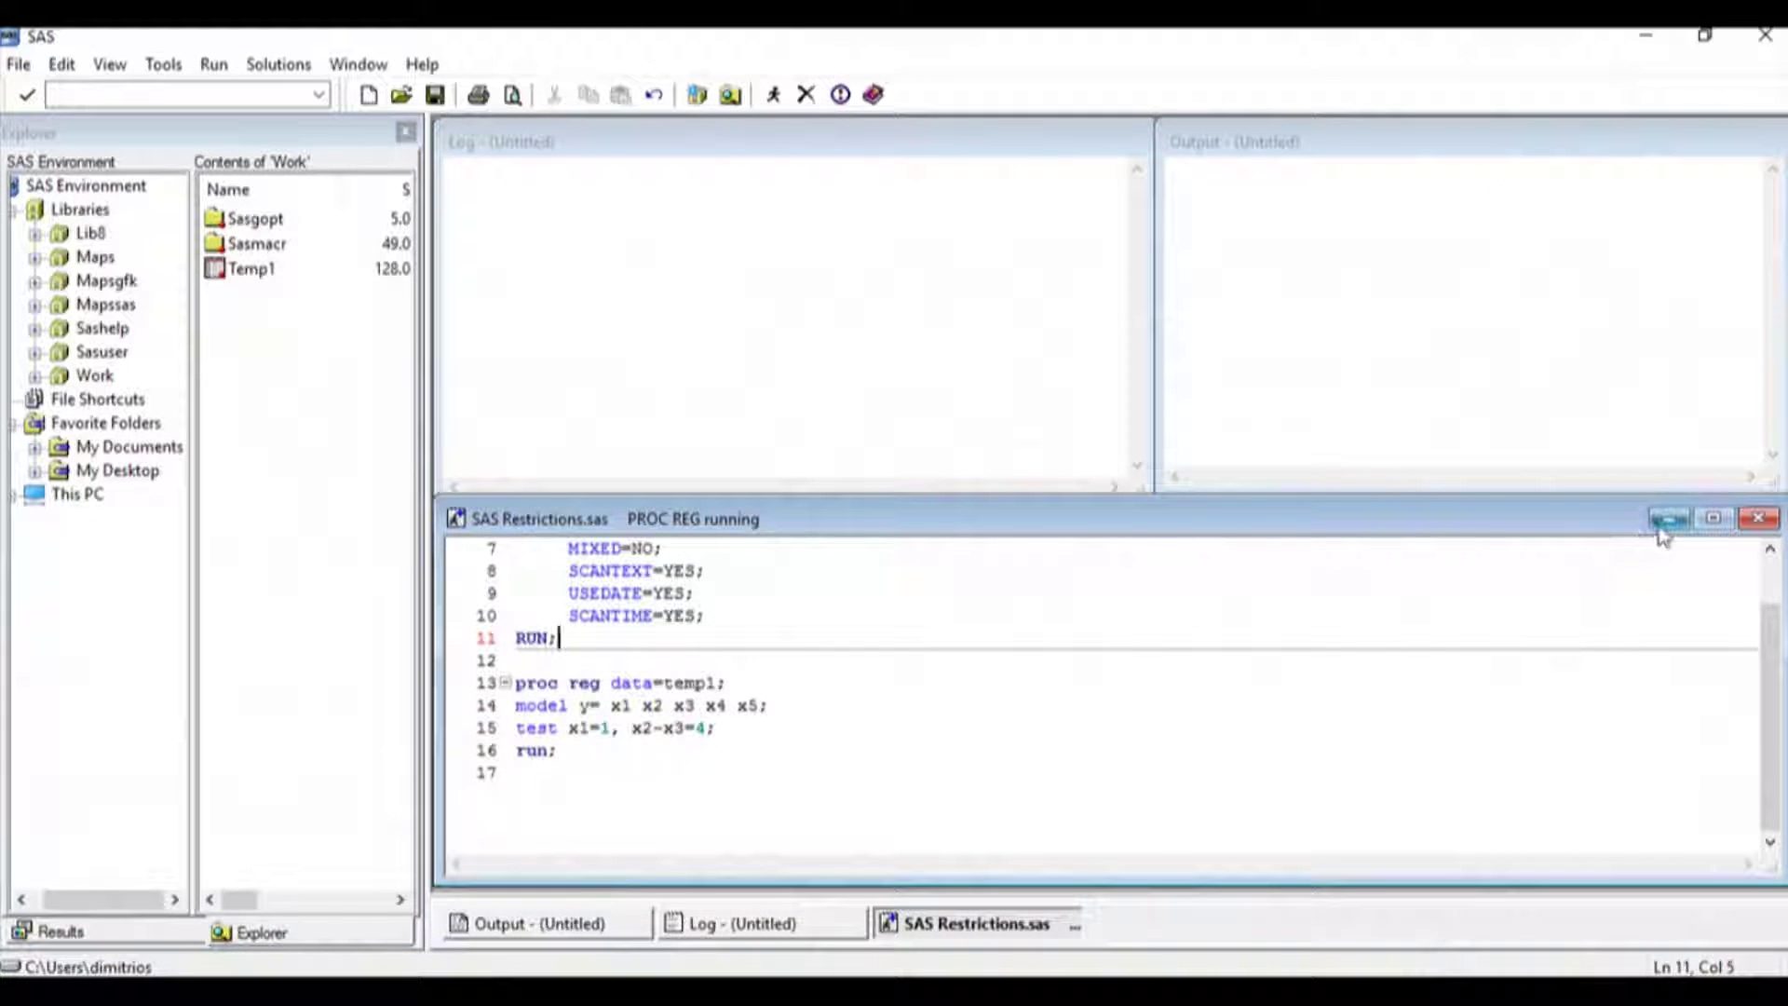
scroll(934, 738, "up", 2)
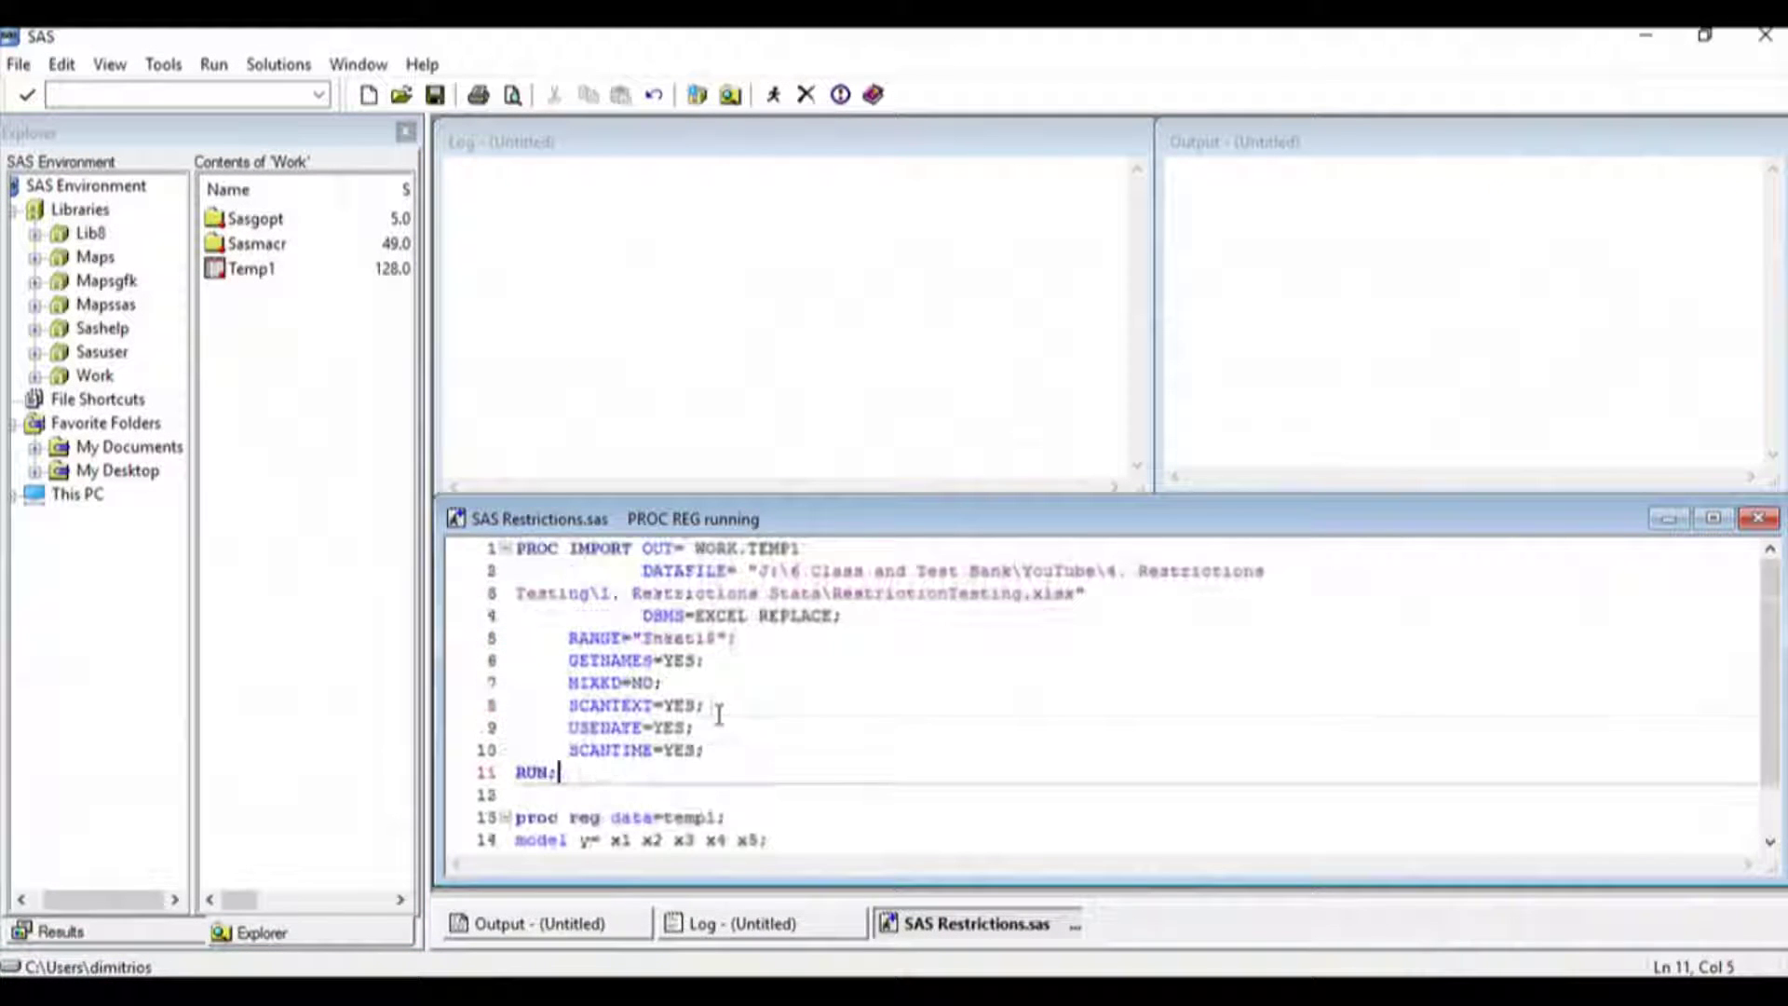
left_click_drag(616, 772, 497, 554)
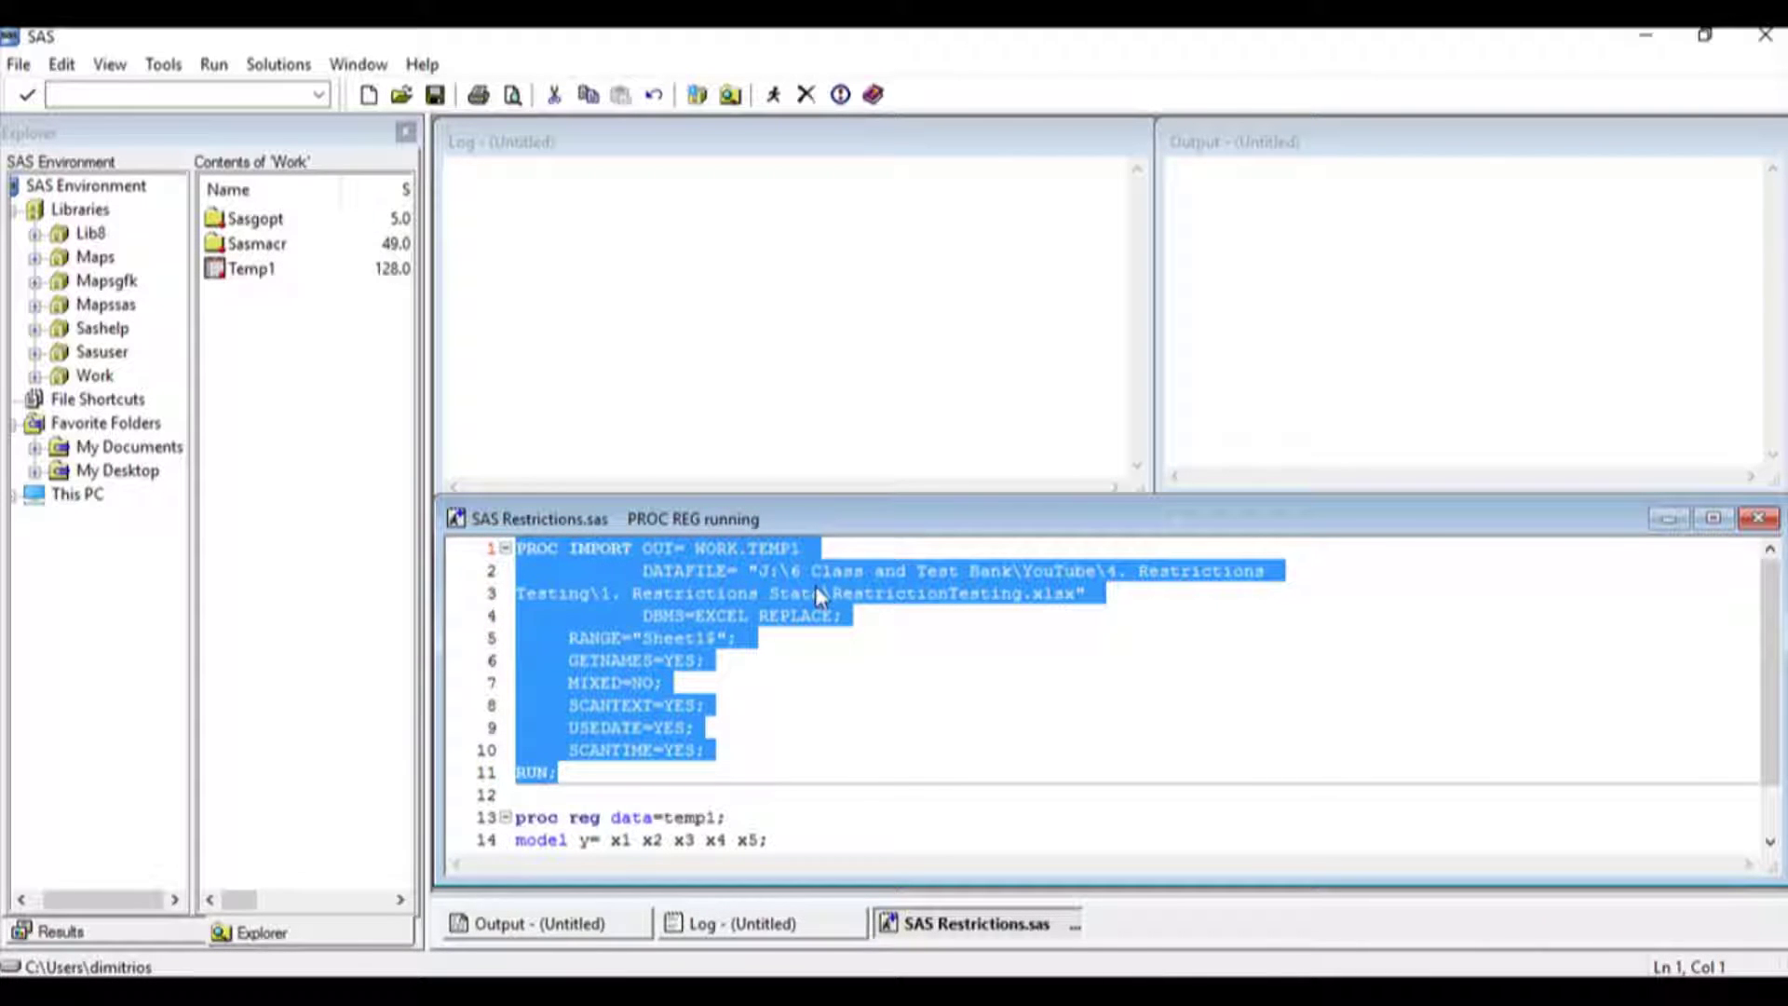
left_click(367, 96)
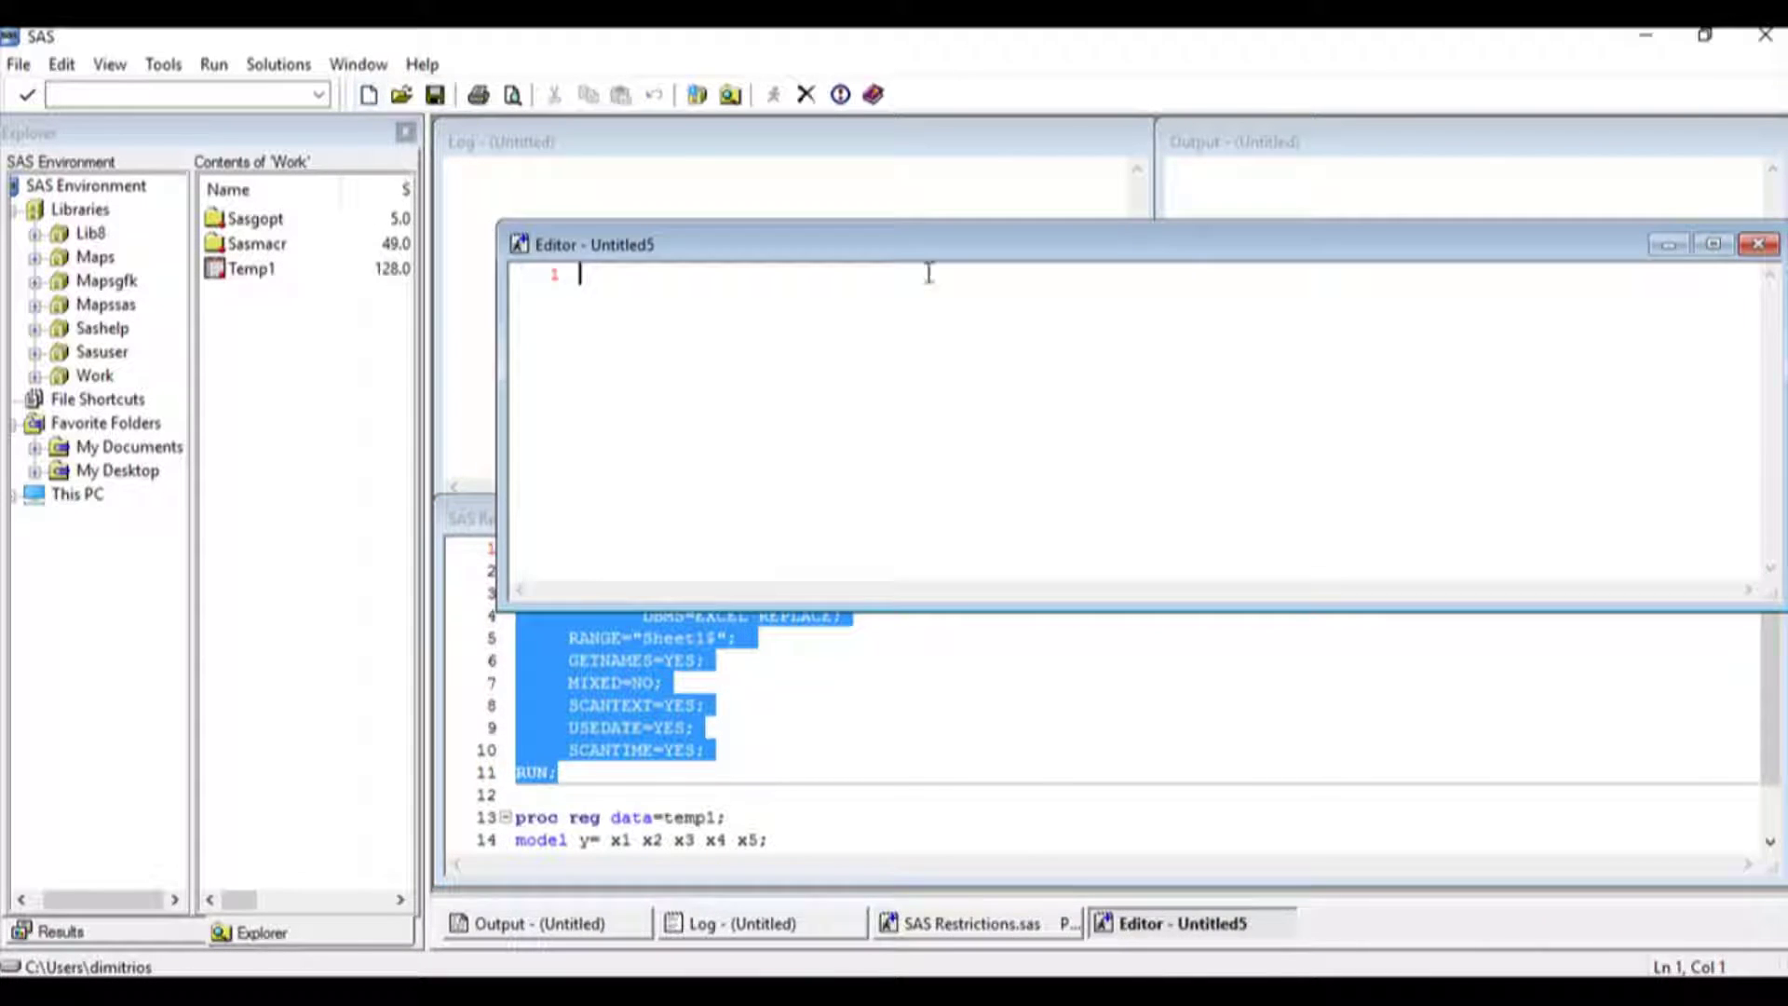
mouse_move(931, 247)
left_mouse_down()
mouse_move(918, 458)
mouse_move(878, 519)
left_mouse_up()
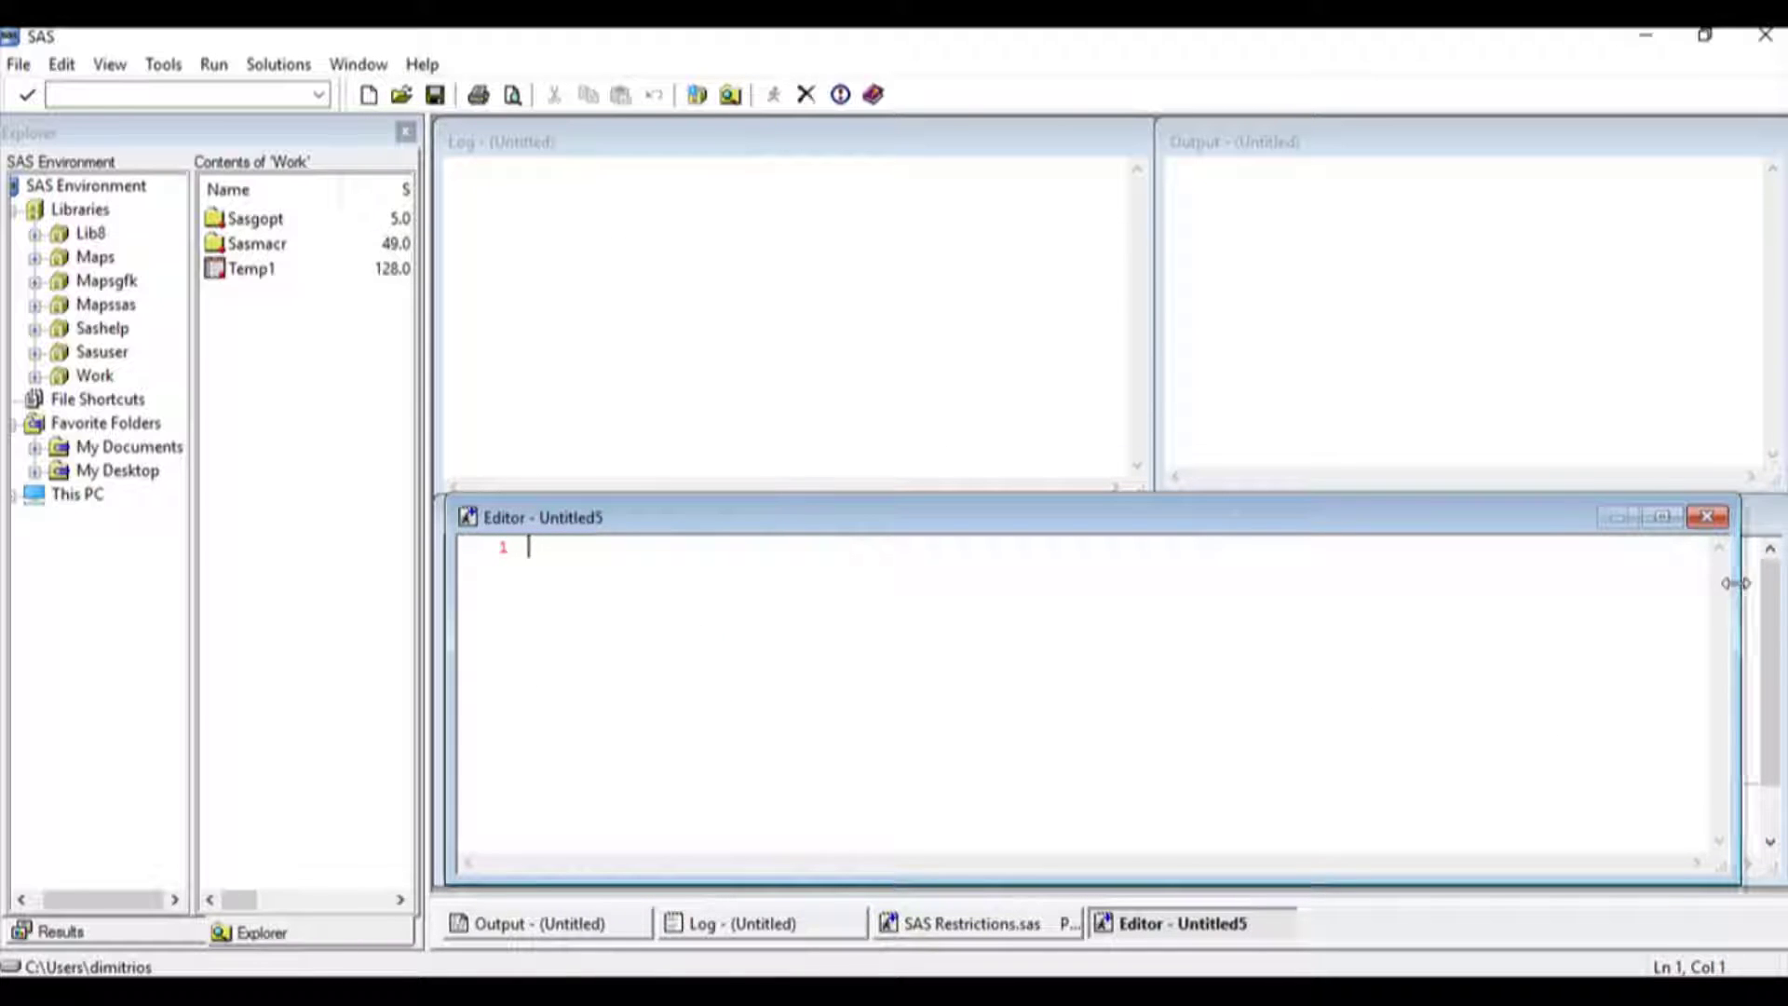
left_click_drag(1731, 593, 1774, 586)
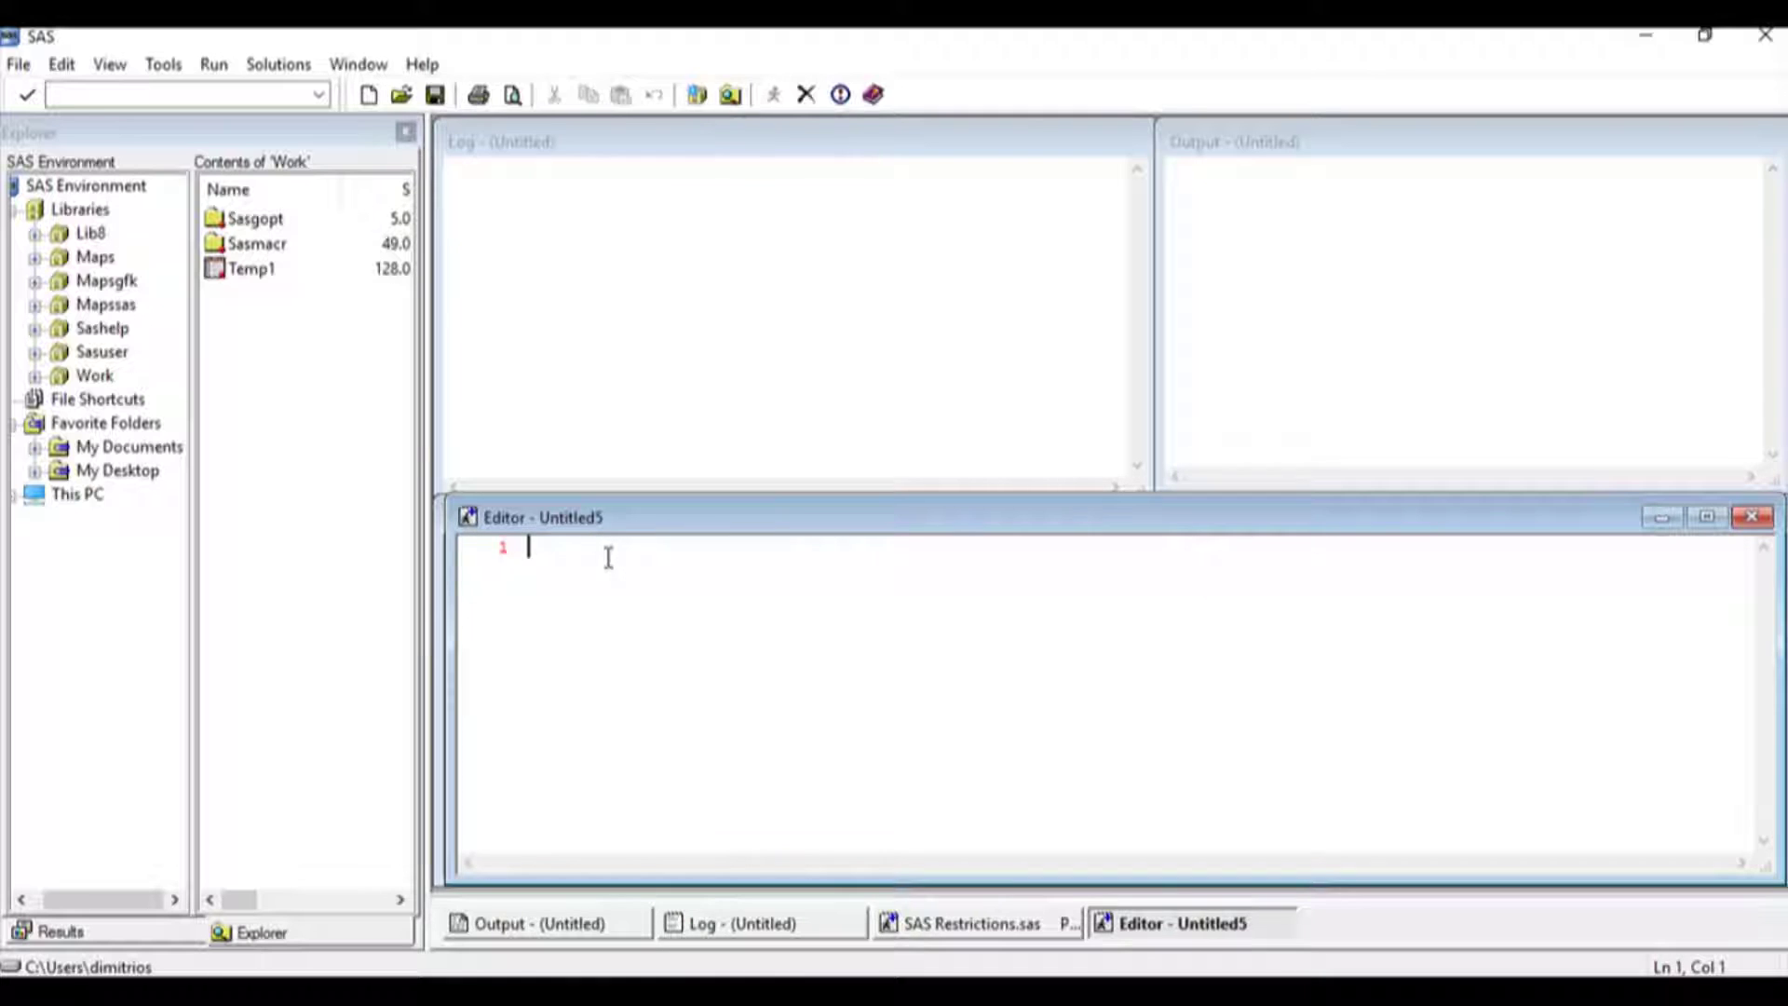
left_click(19, 64)
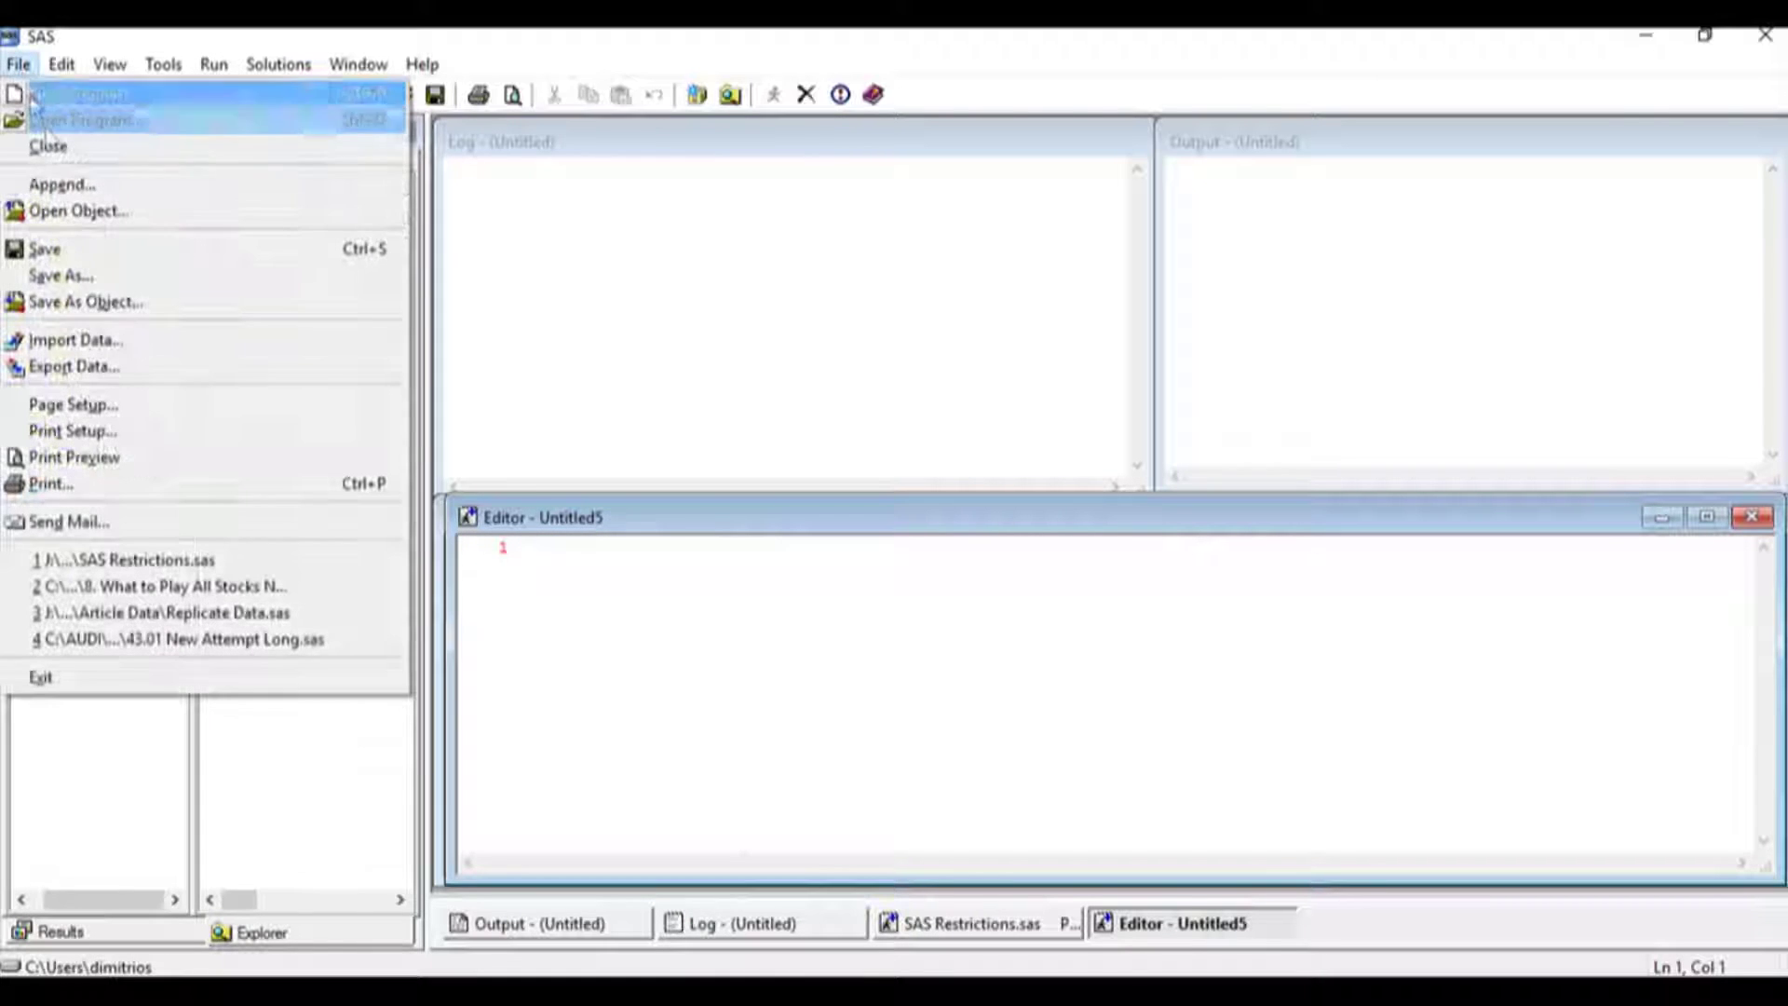
left_click(80, 343)
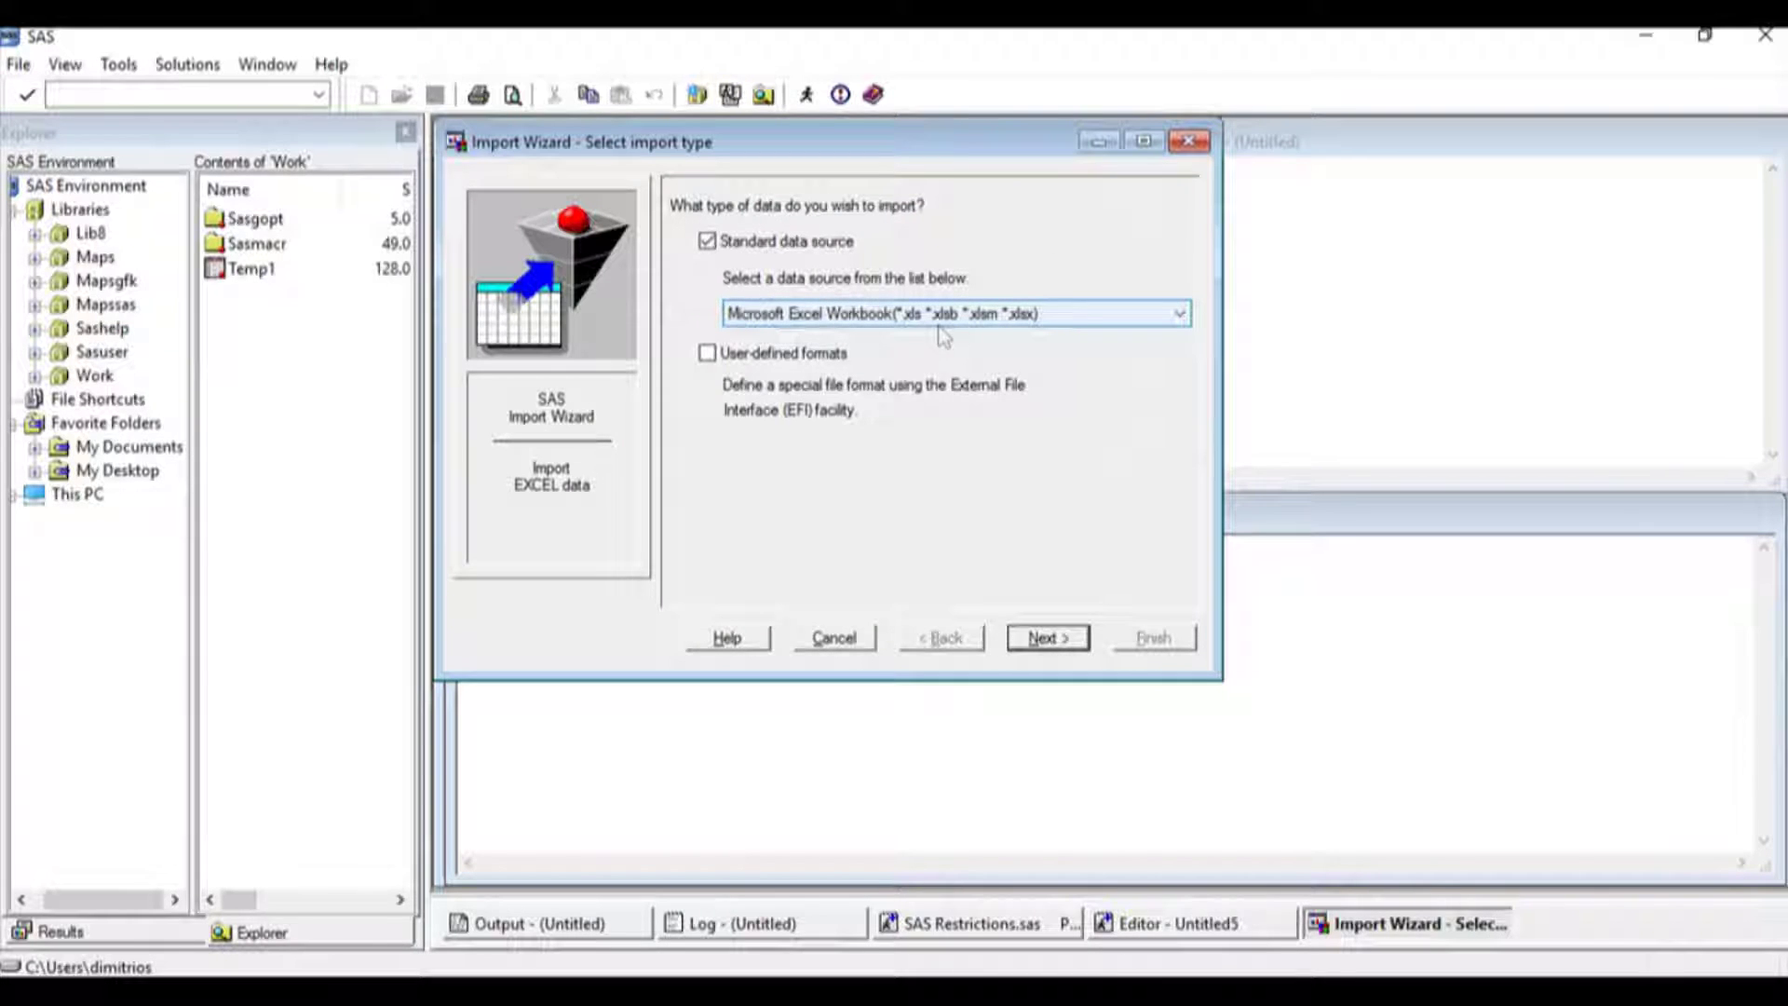
Step: Connect the Excel import to RestrictionTesting.xlsx in the 1. Restrictions Stata folder
left_click(1064, 643)
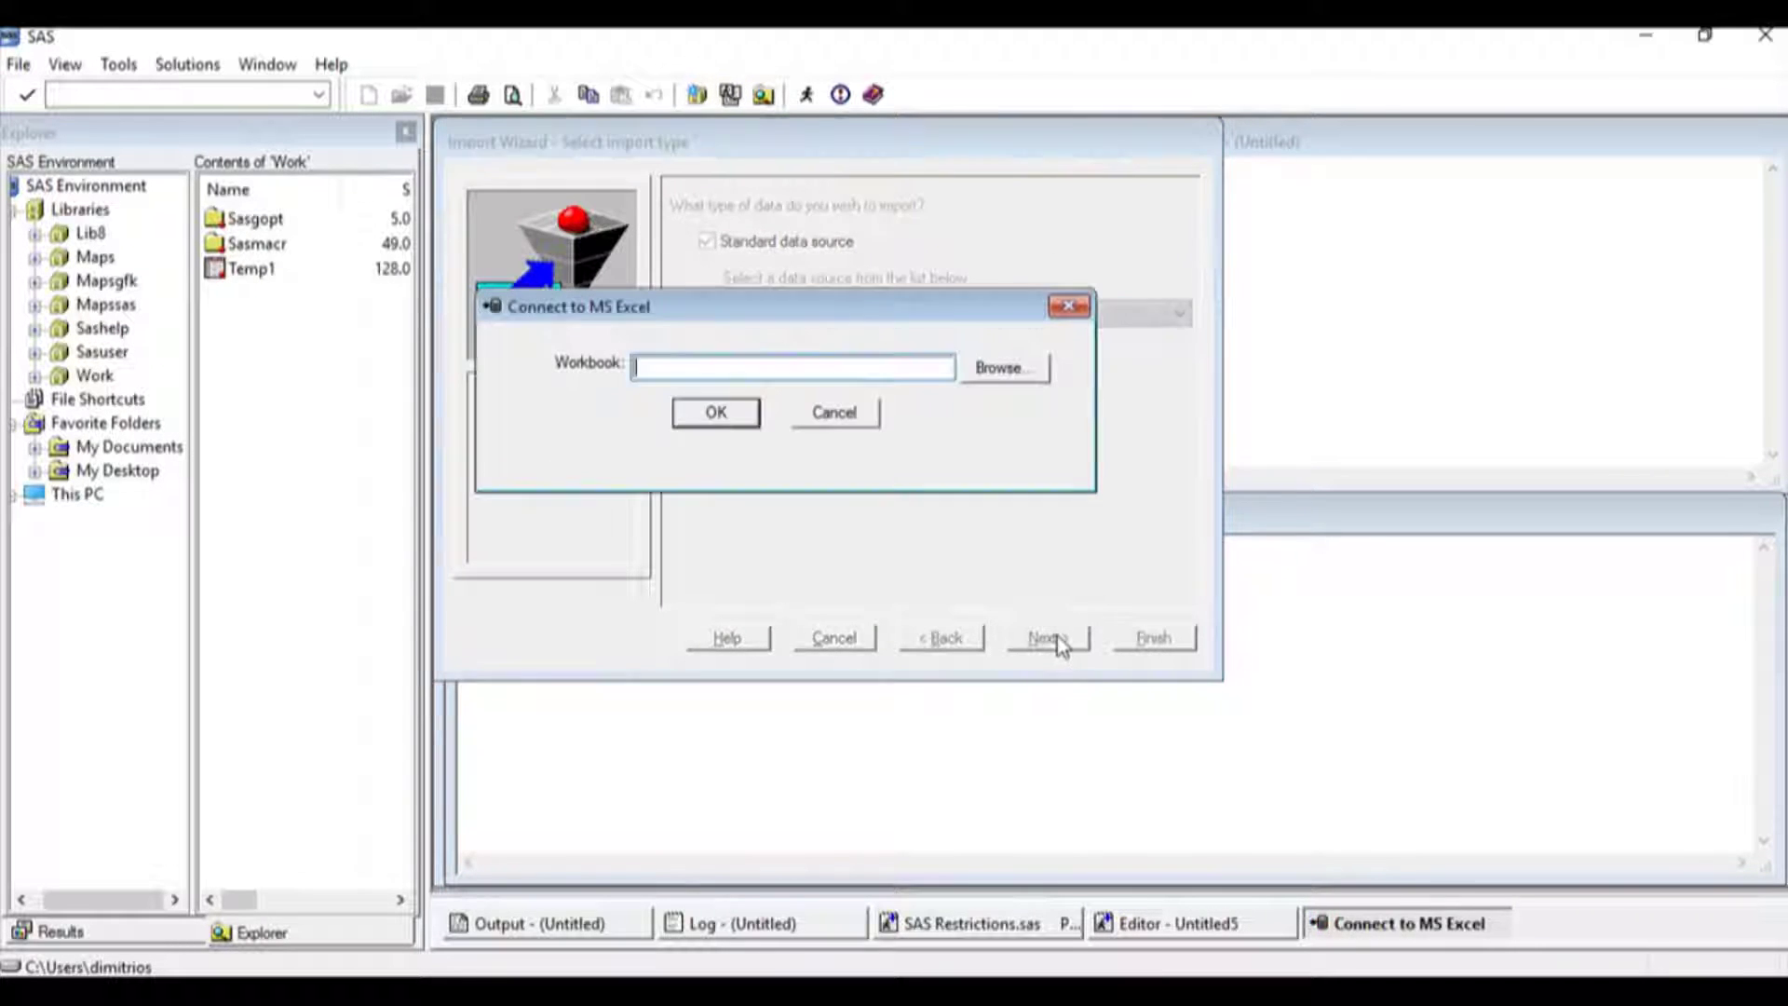
left_click(1006, 369)
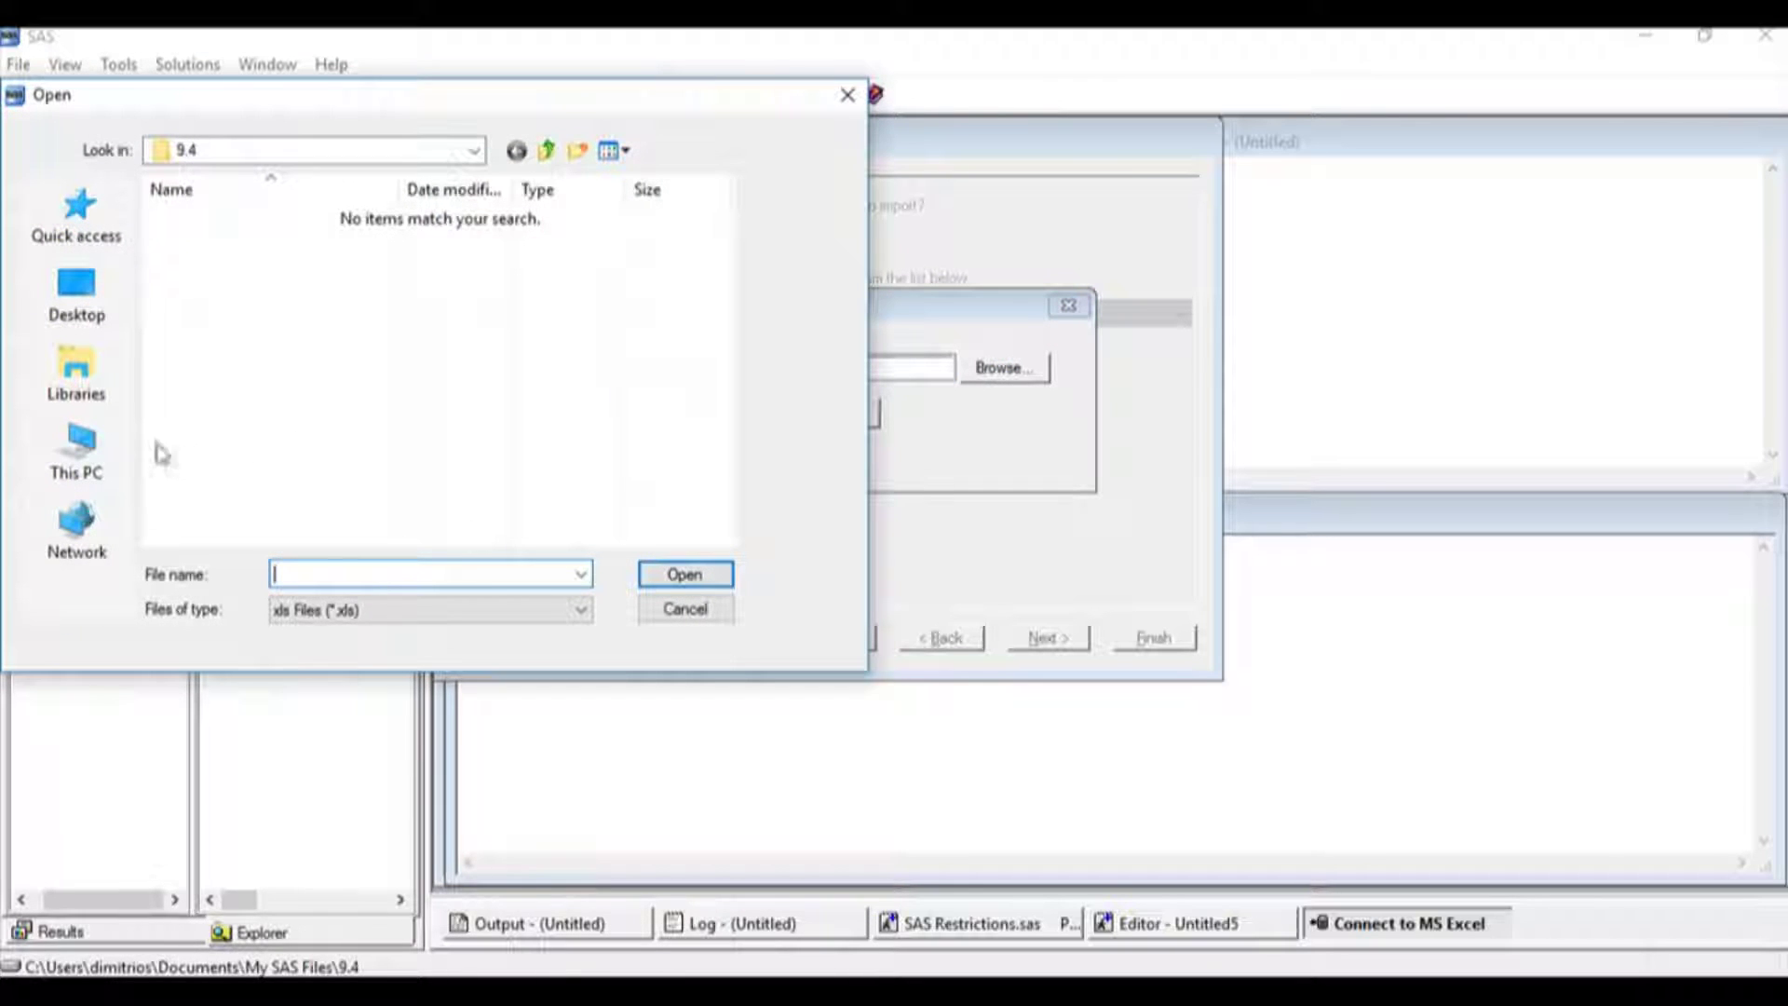
left_click(81, 450)
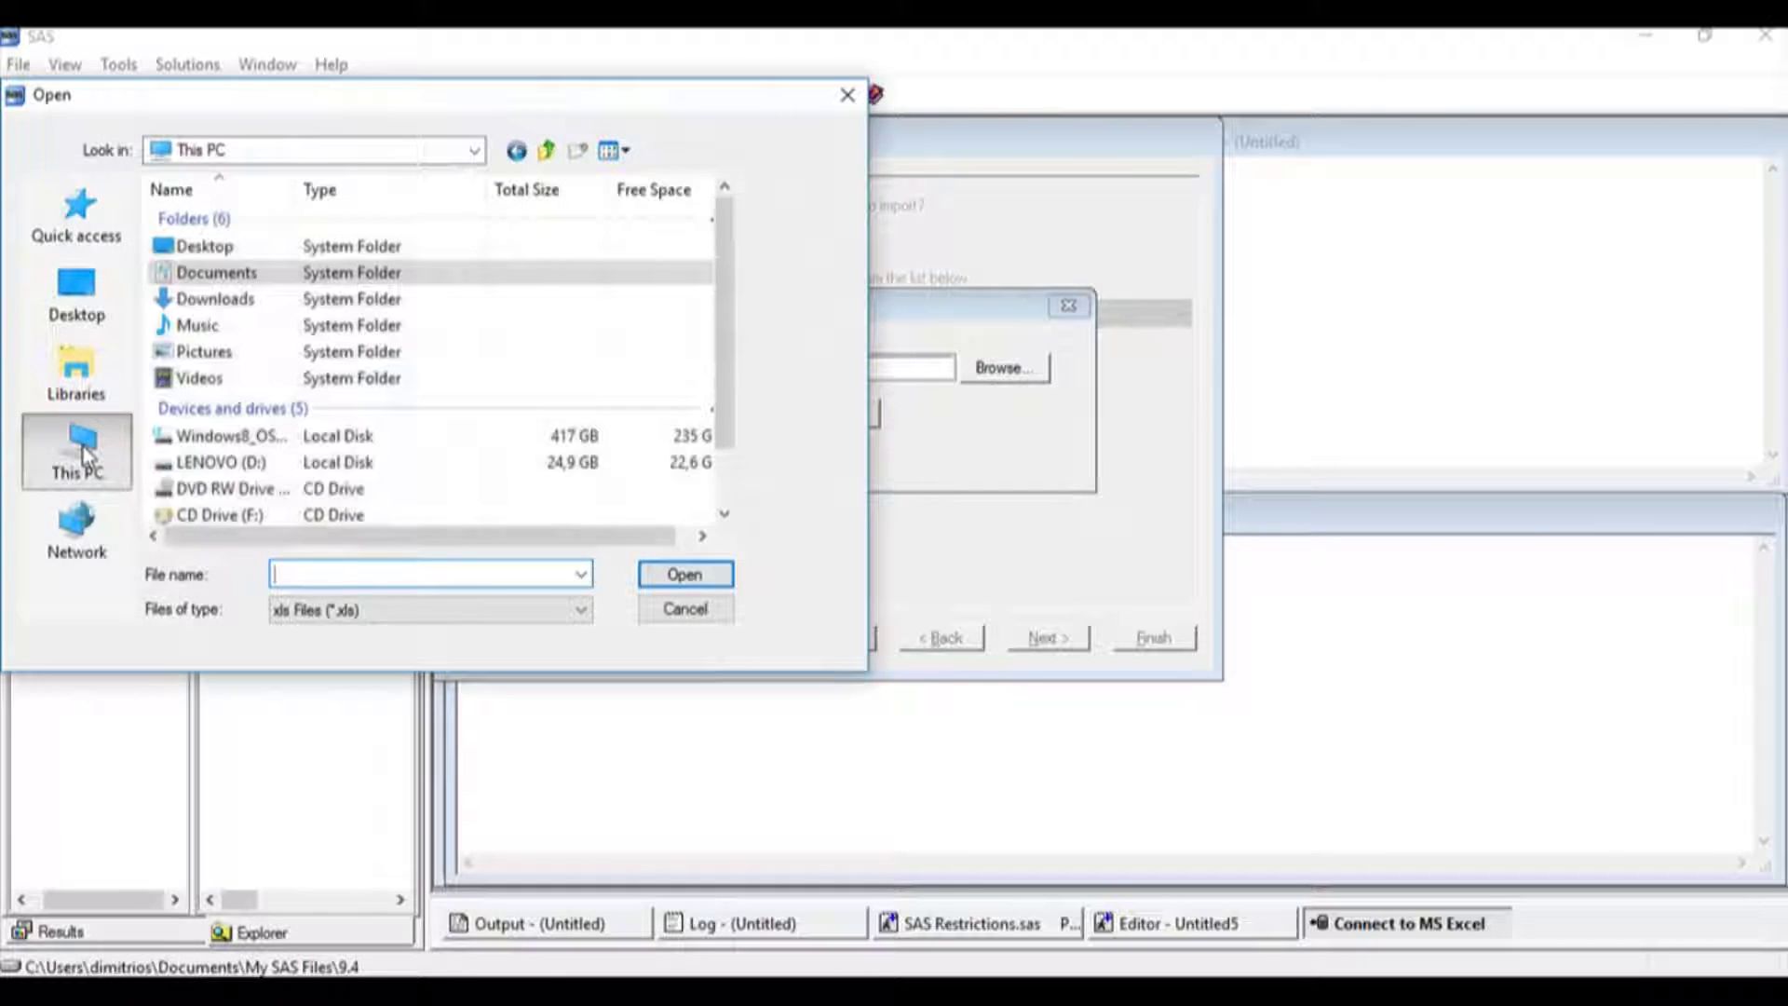
scroll(235, 444, "down", 1)
double_click(239, 448)
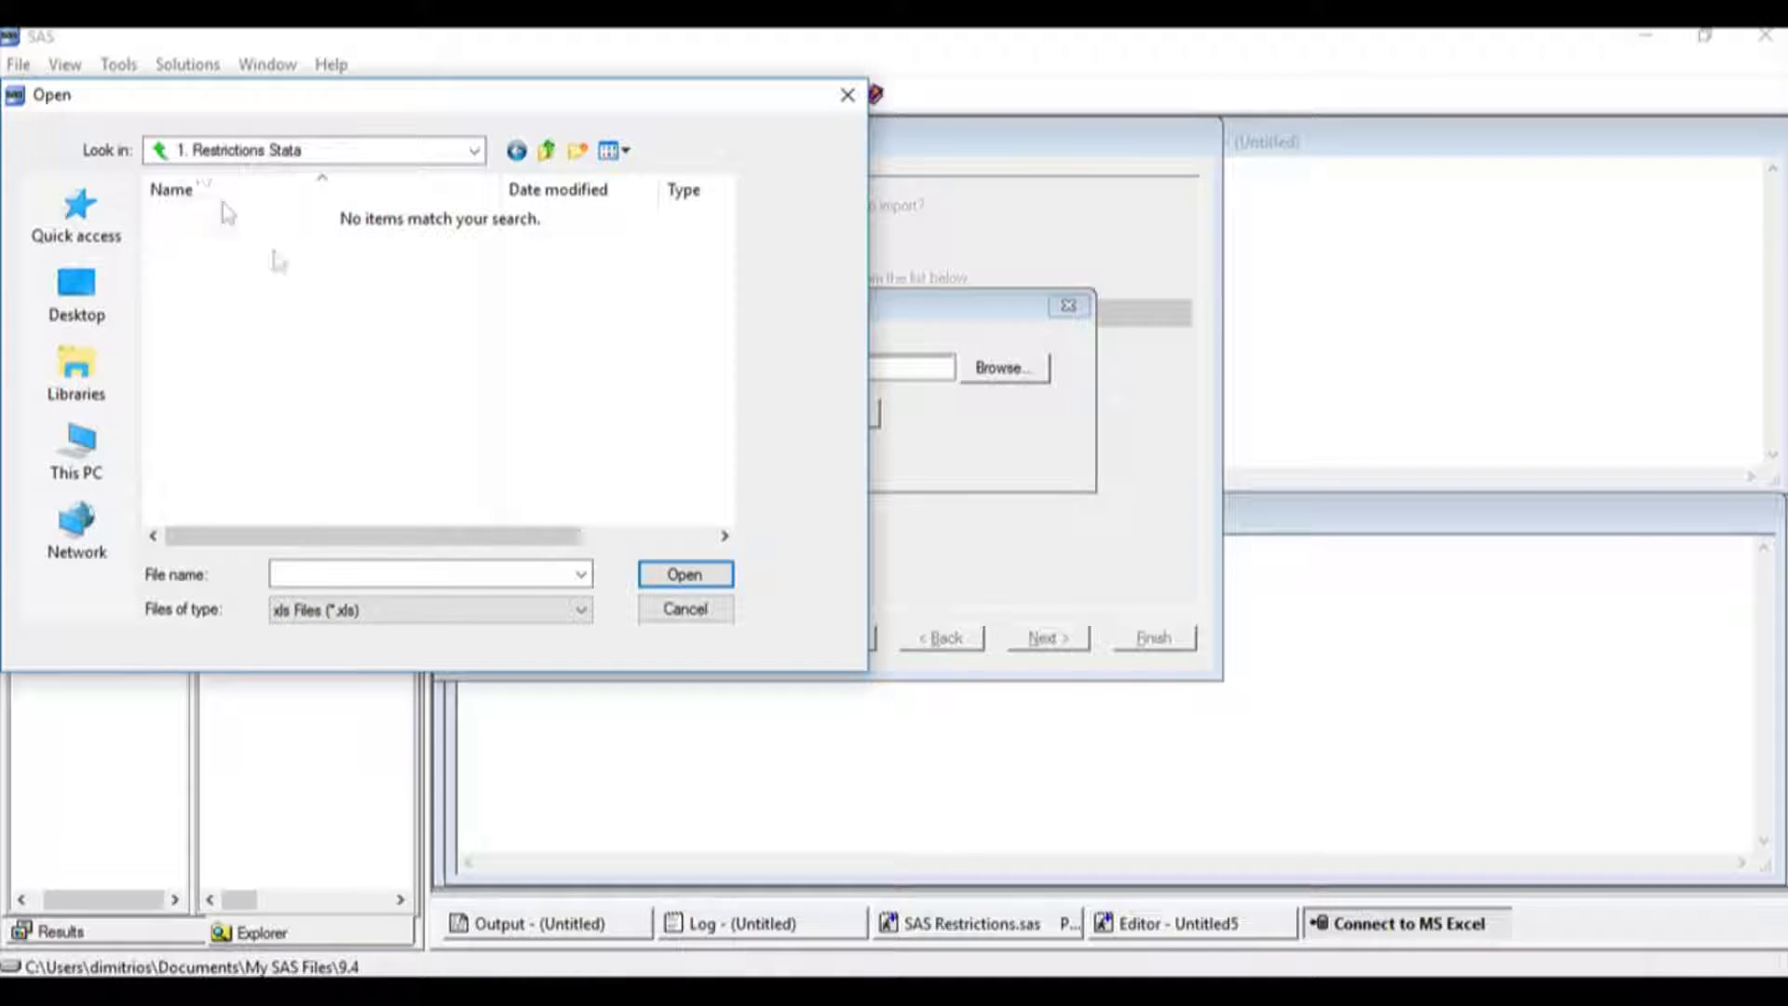
left_click(579, 616)
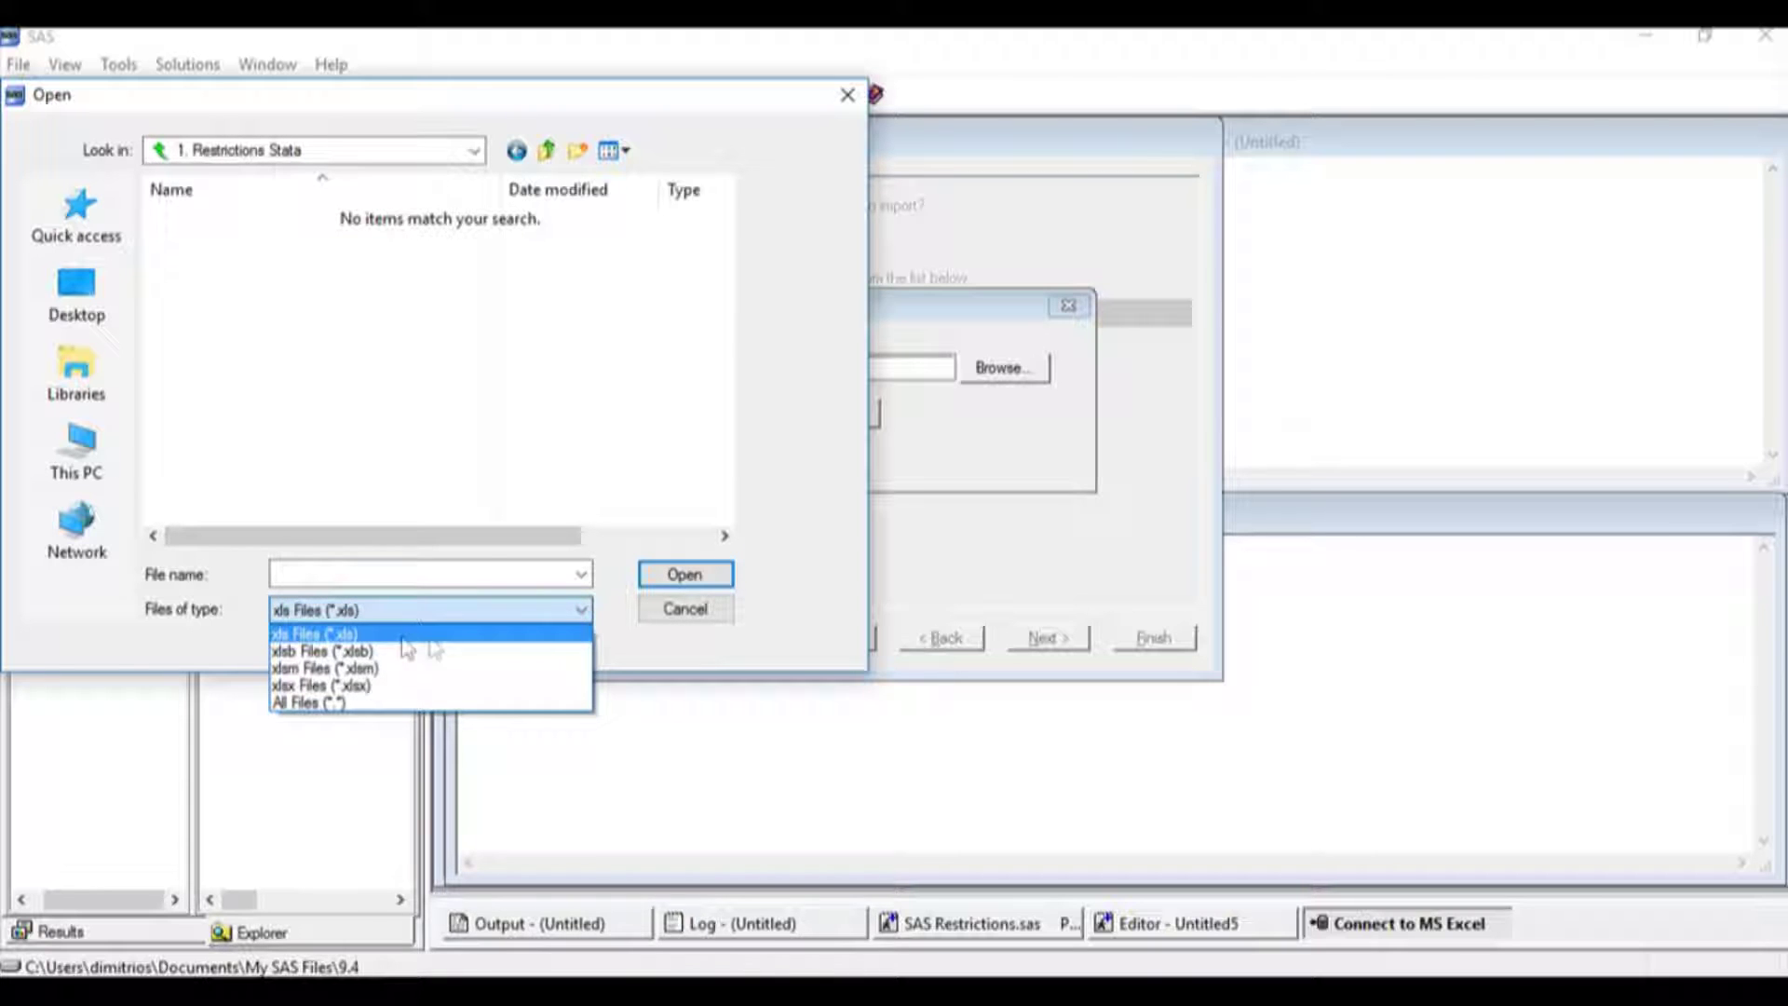
left_click(358, 686)
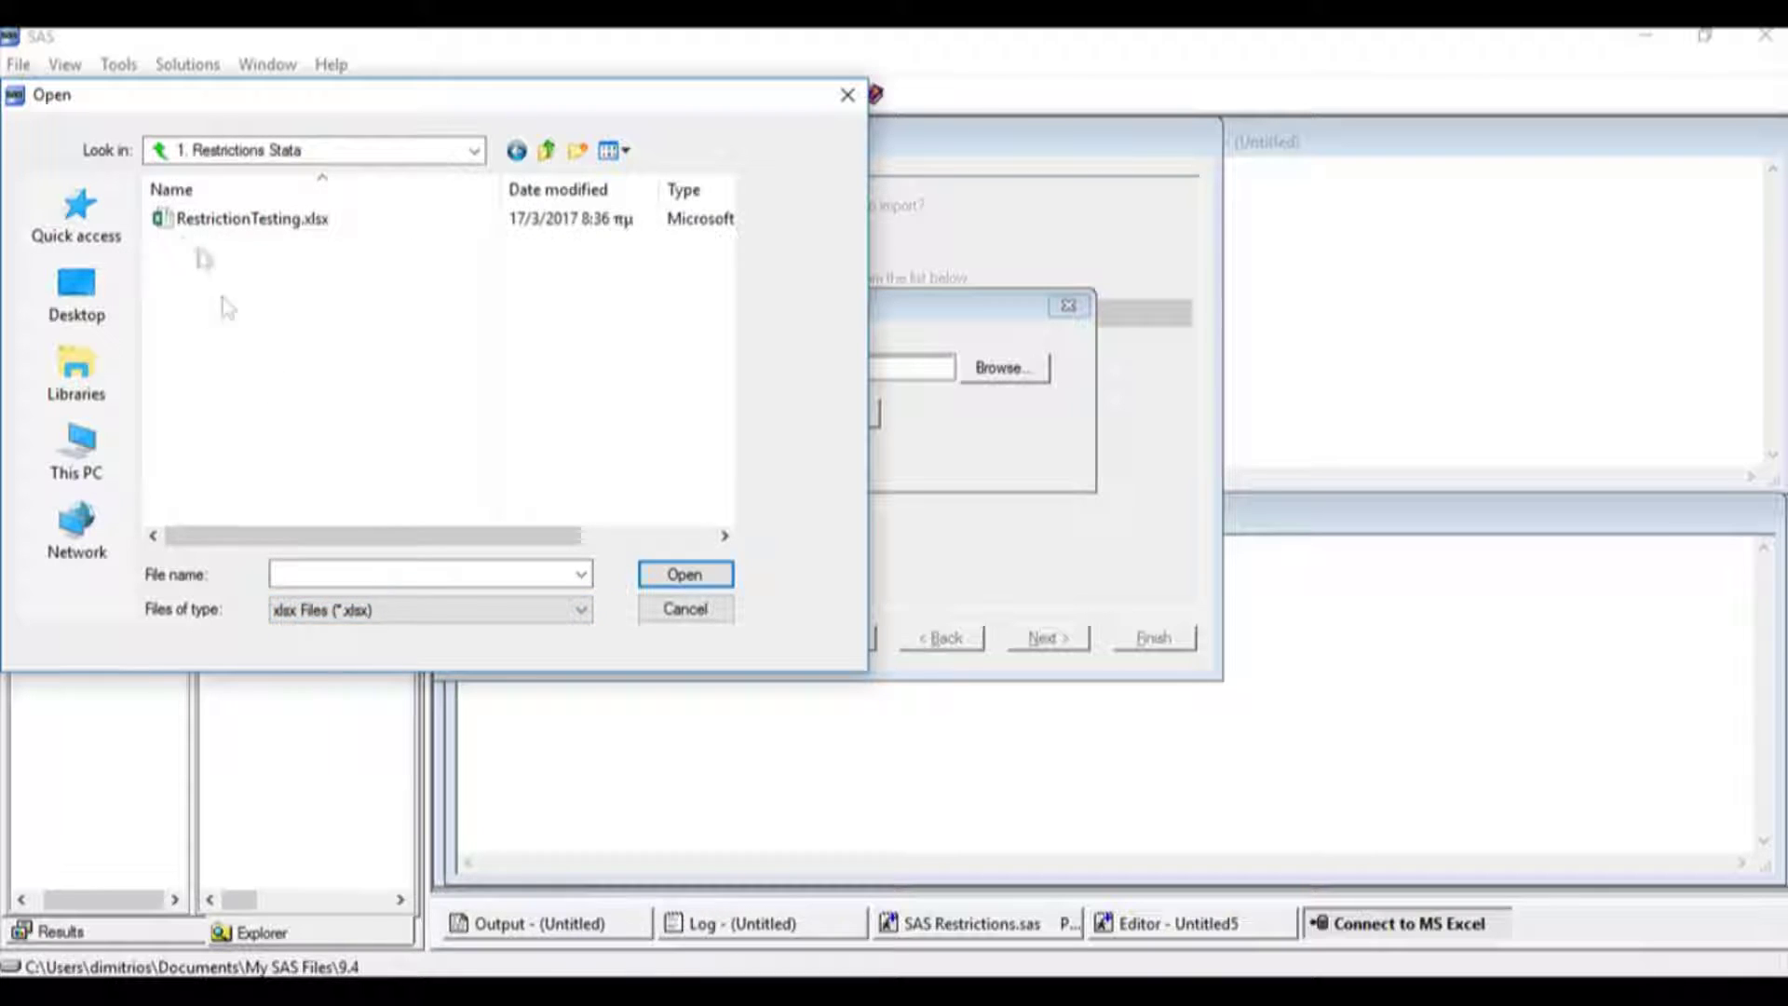
double_click(234, 223)
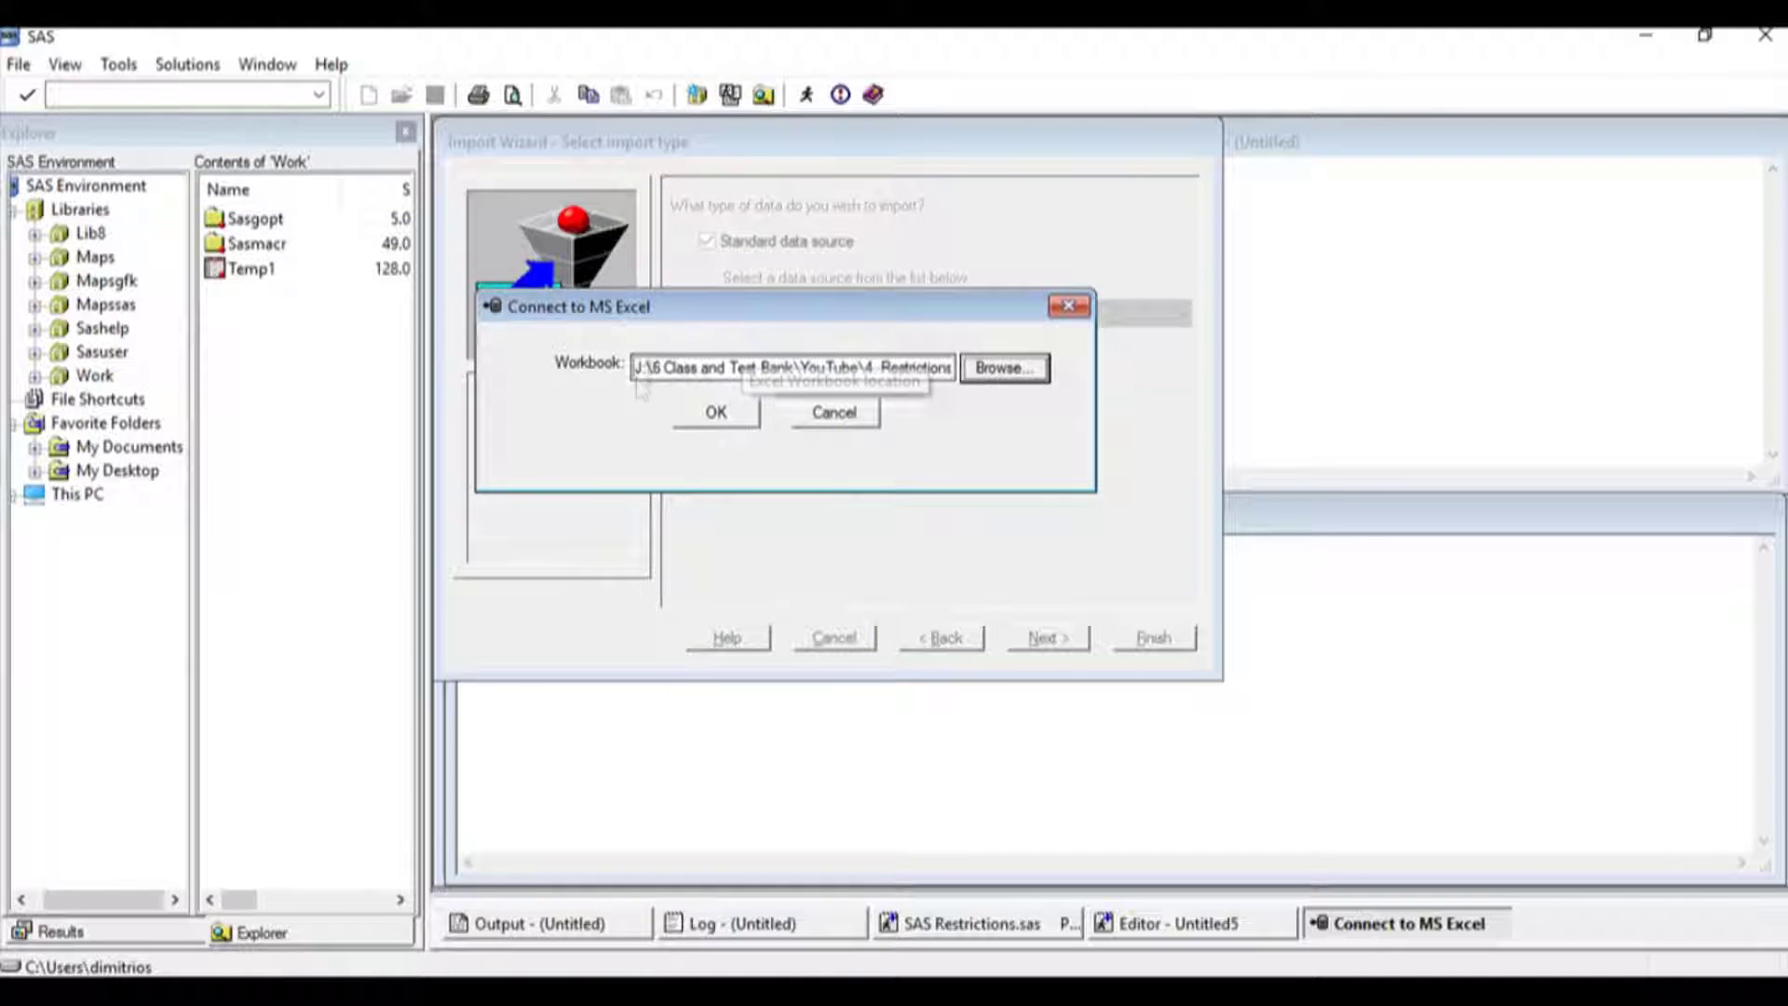
left_click(715, 415)
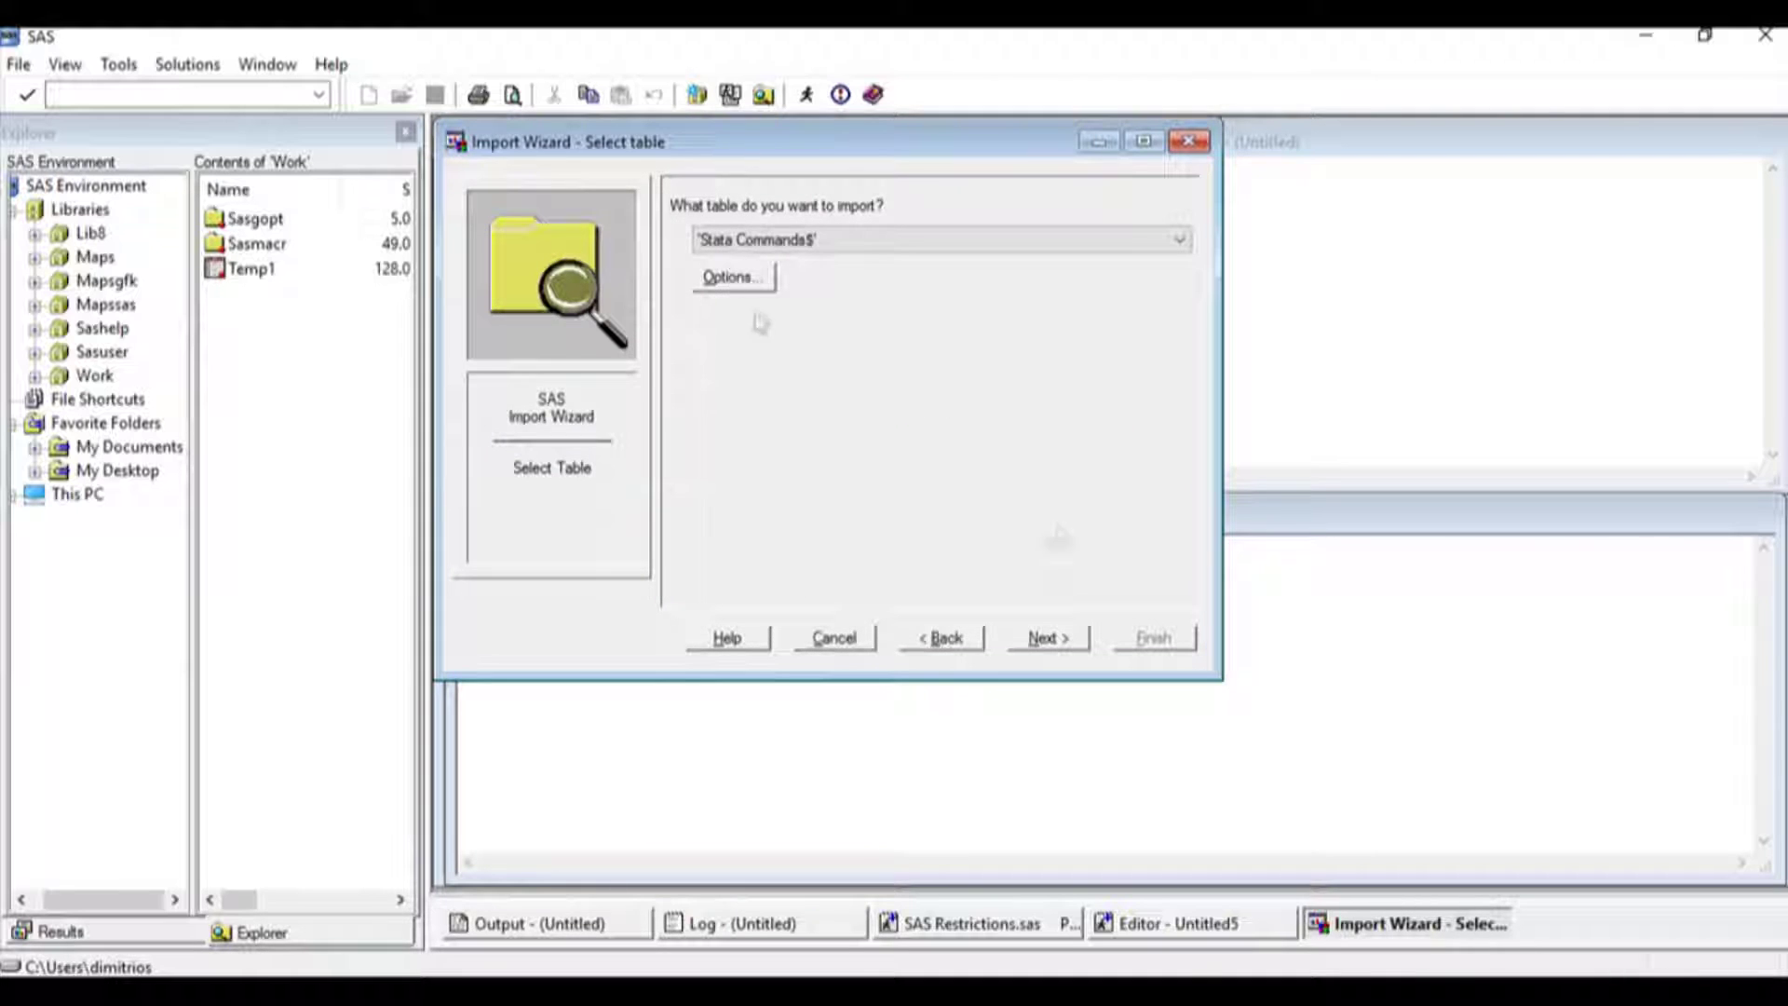
left_click(1181, 243)
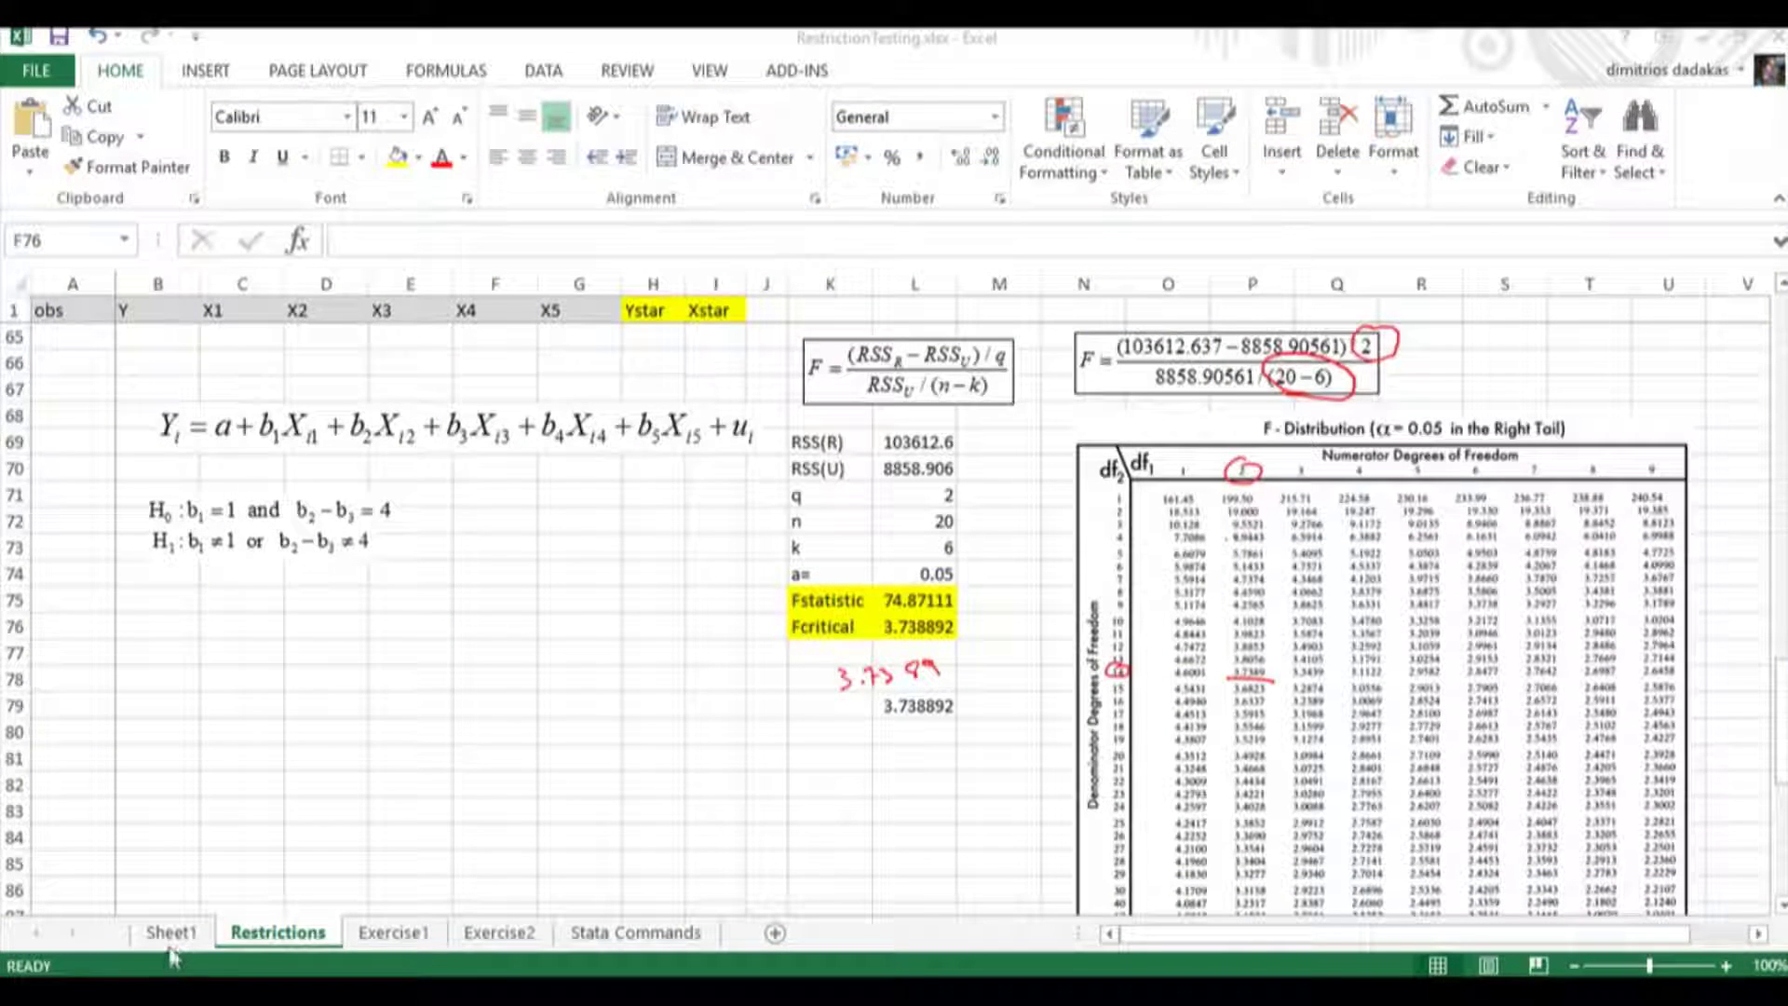
left_click(170, 945)
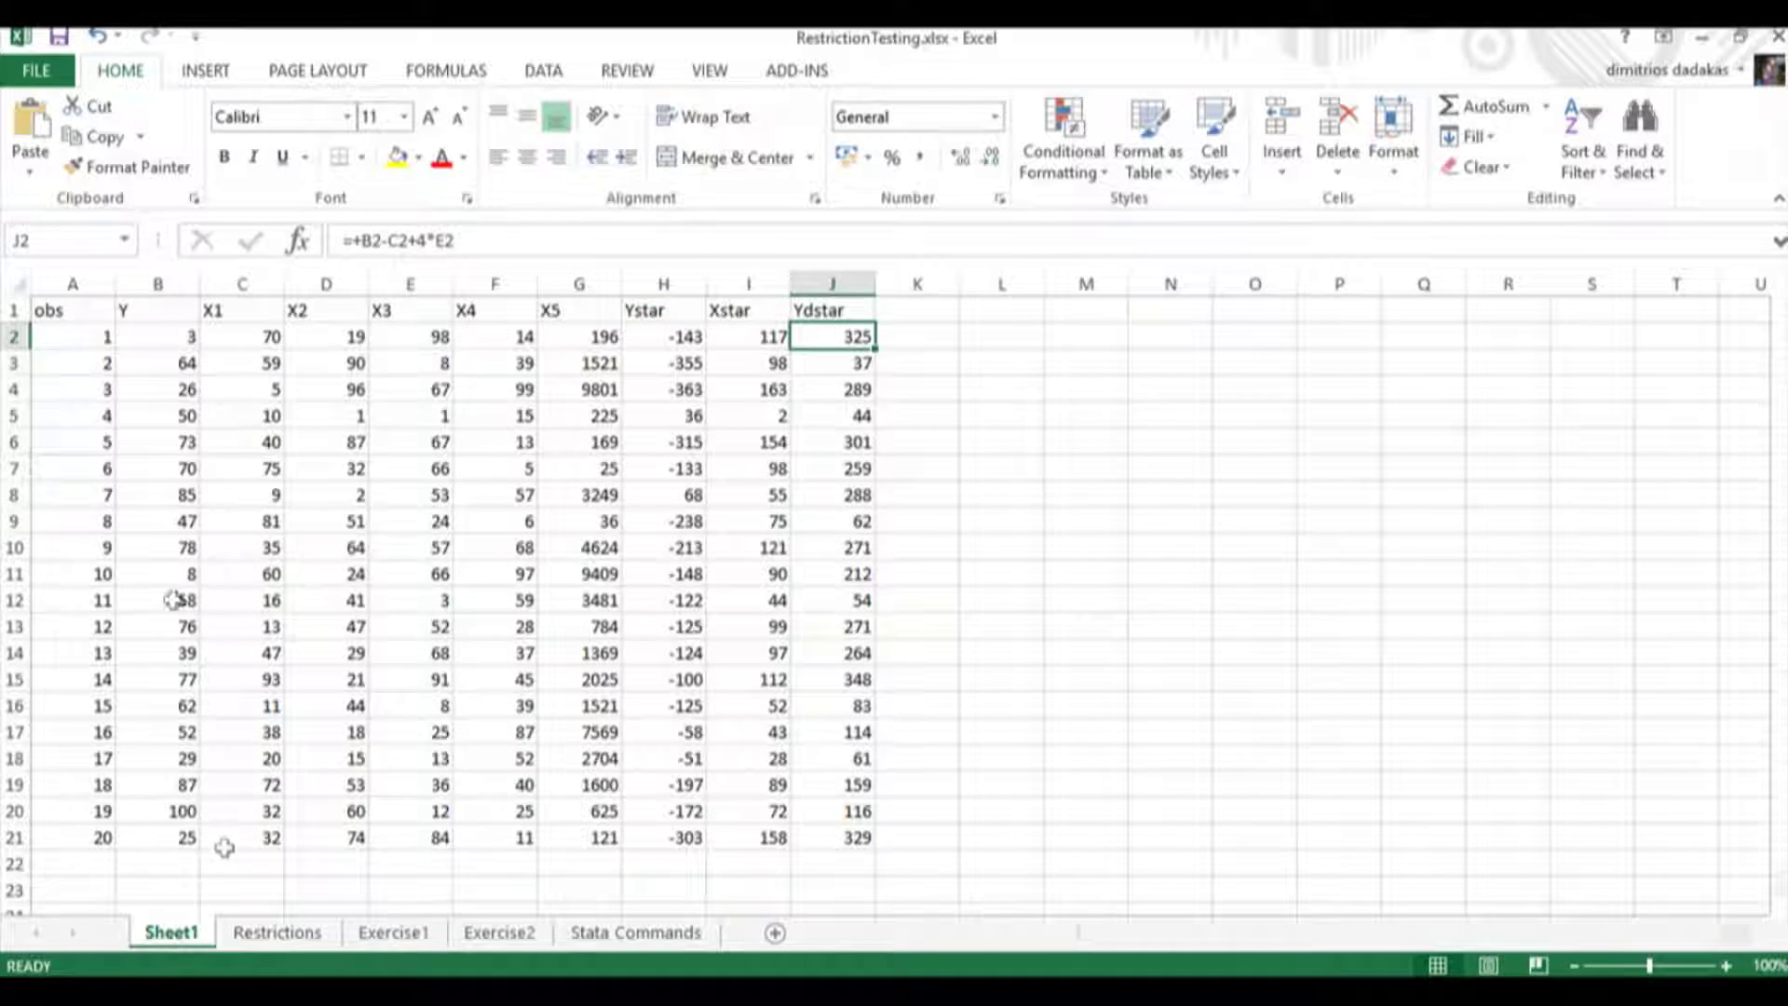
left_click(286, 936)
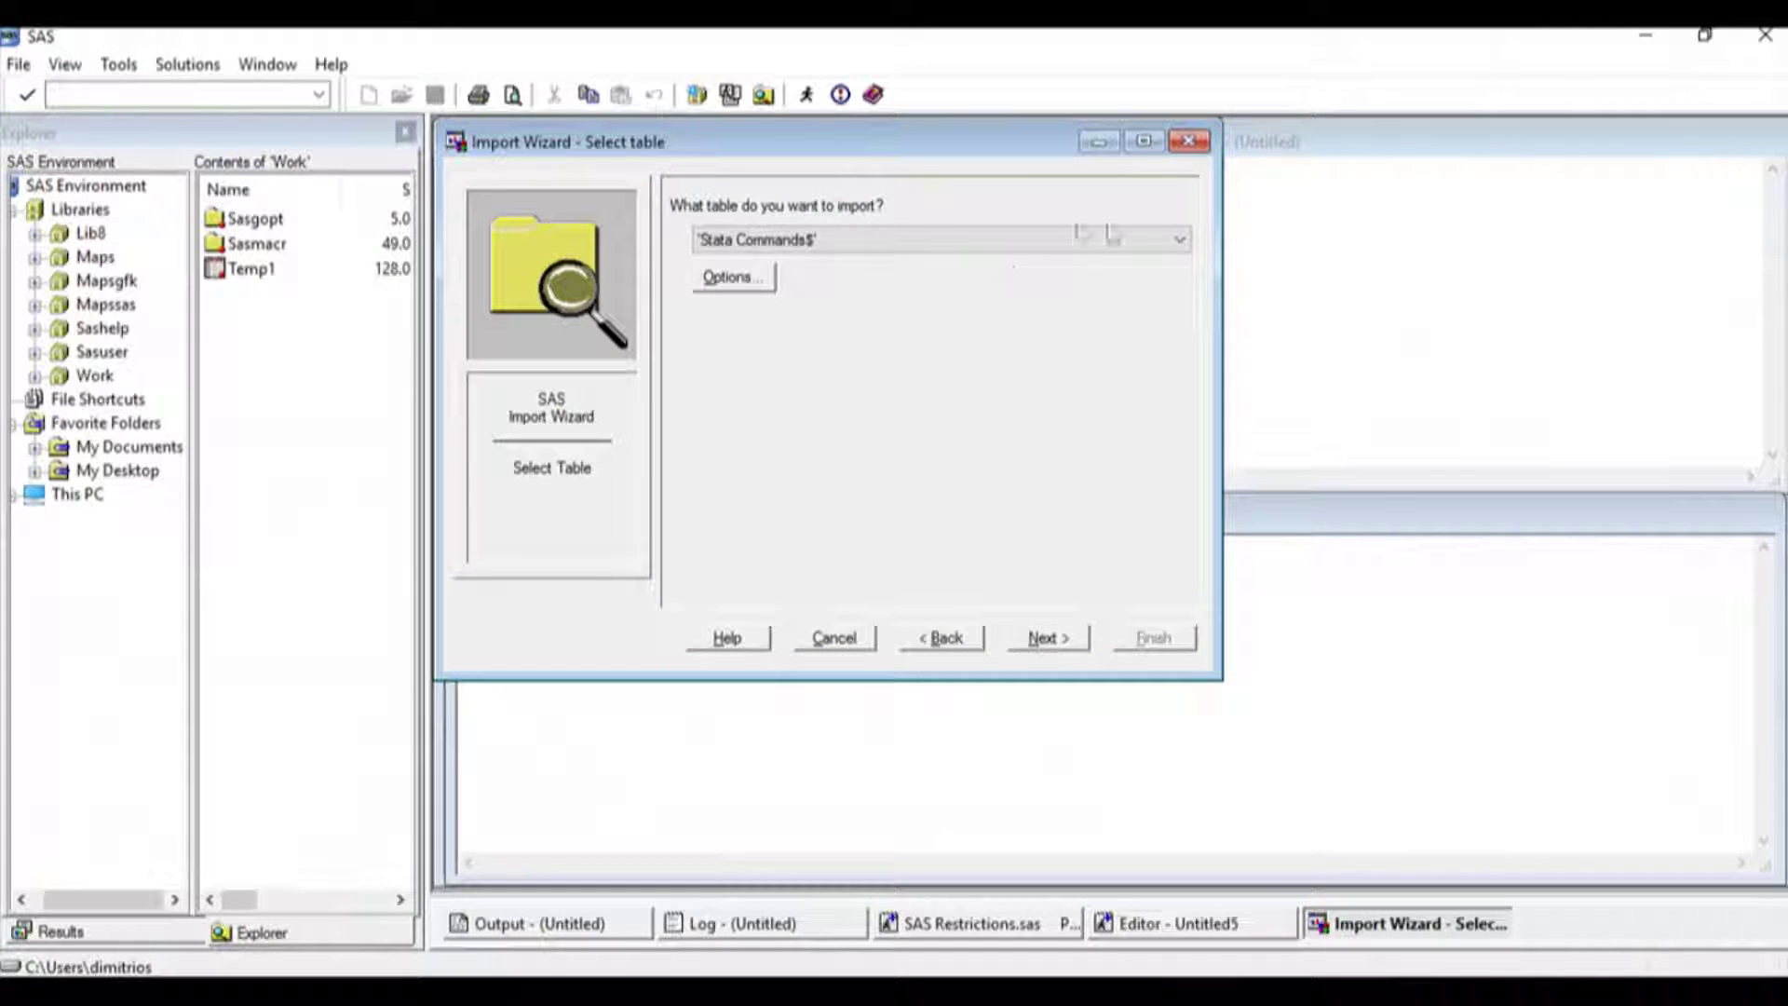
Step: Import Sheet1$ into the WORK library as member SASrest1
left_click(1174, 241)
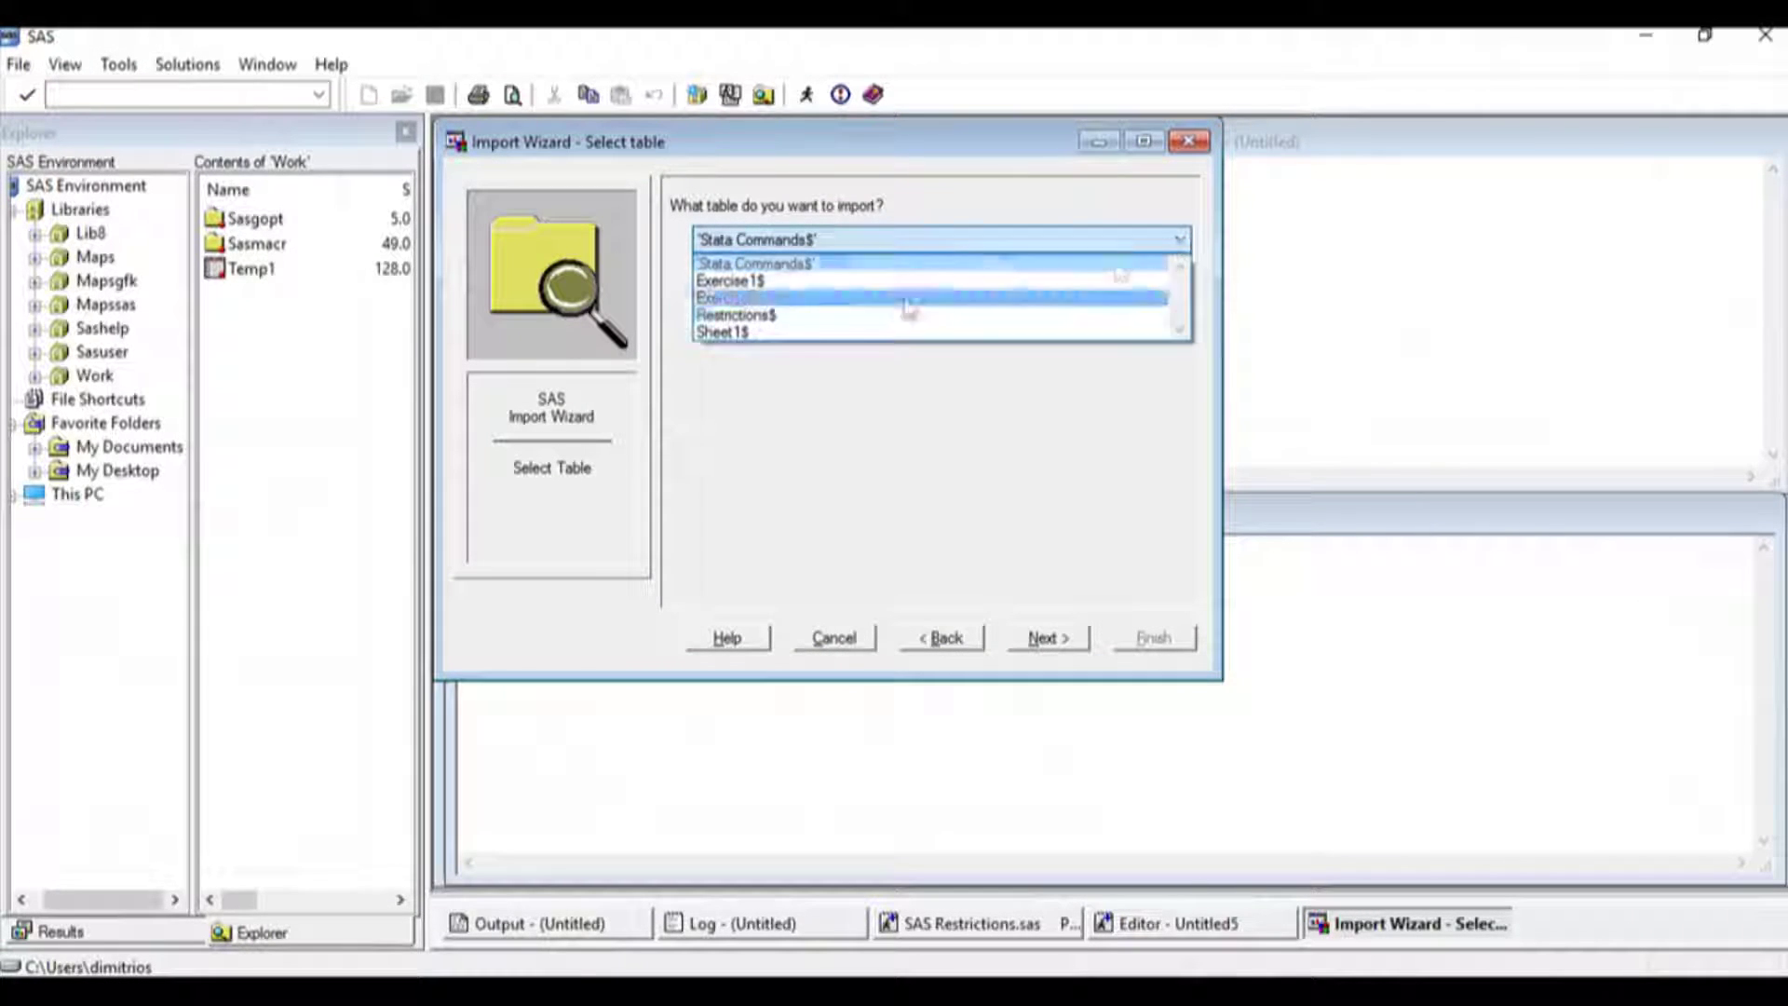
left_click(751, 335)
left_click(1047, 639)
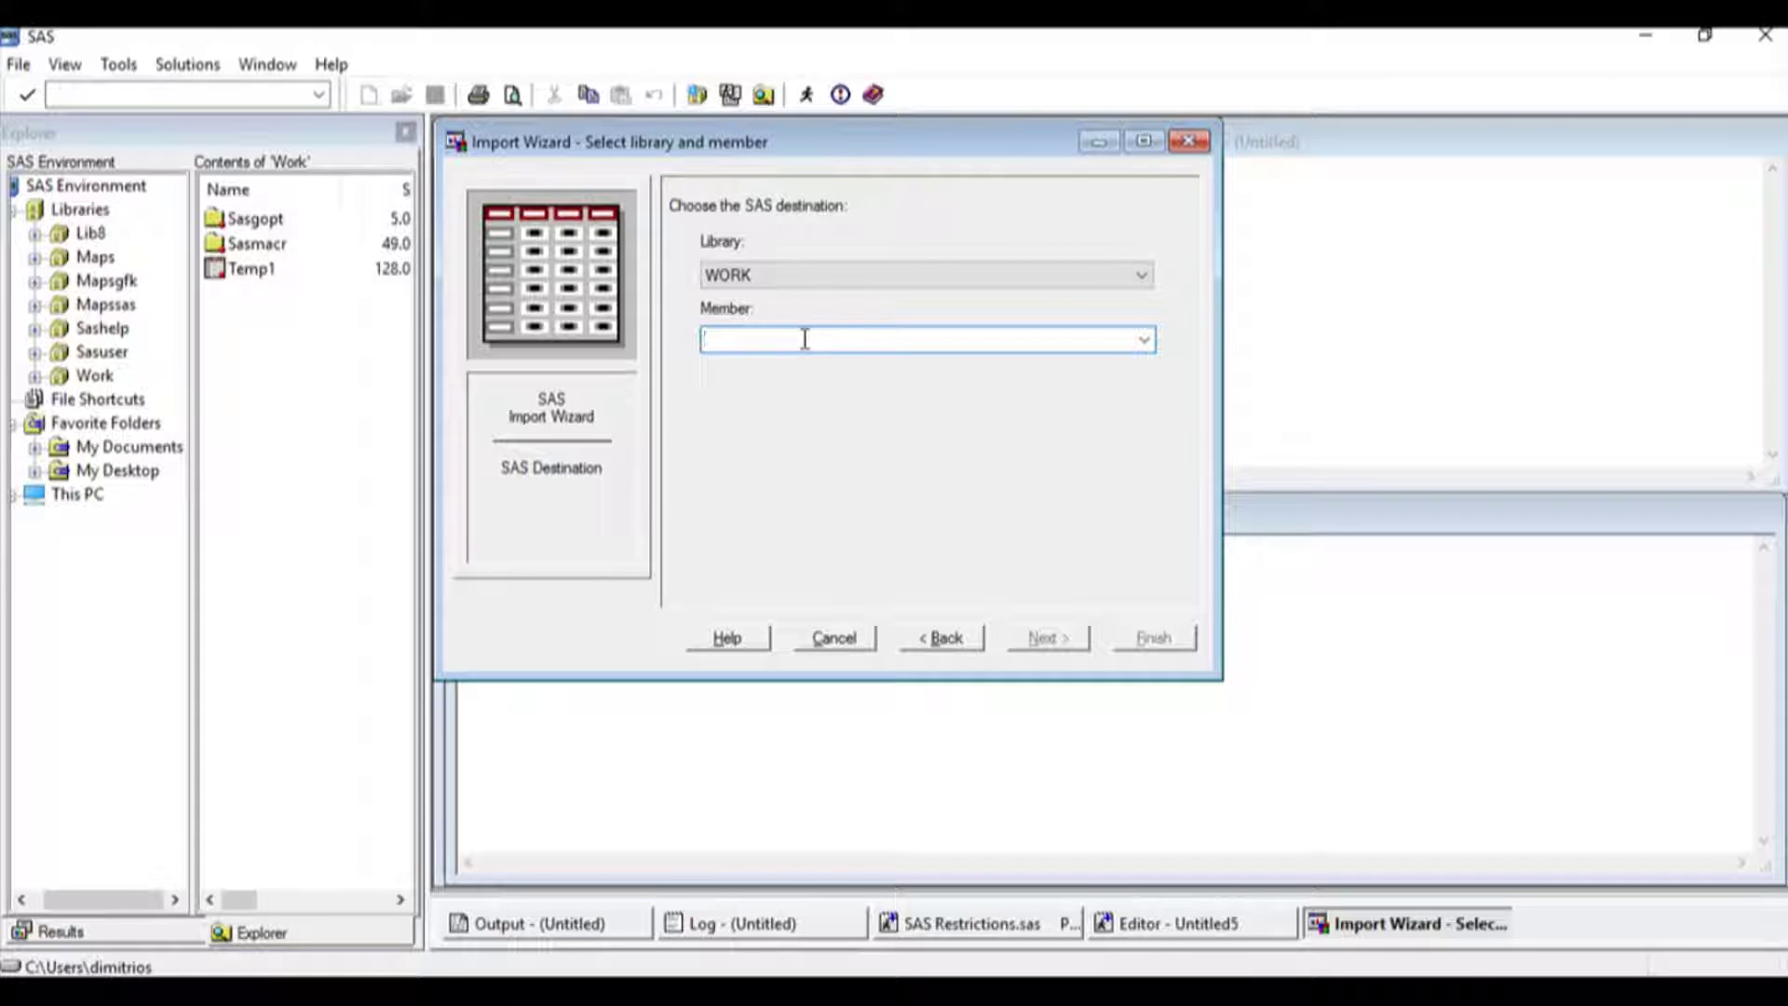
type("SASrest1")
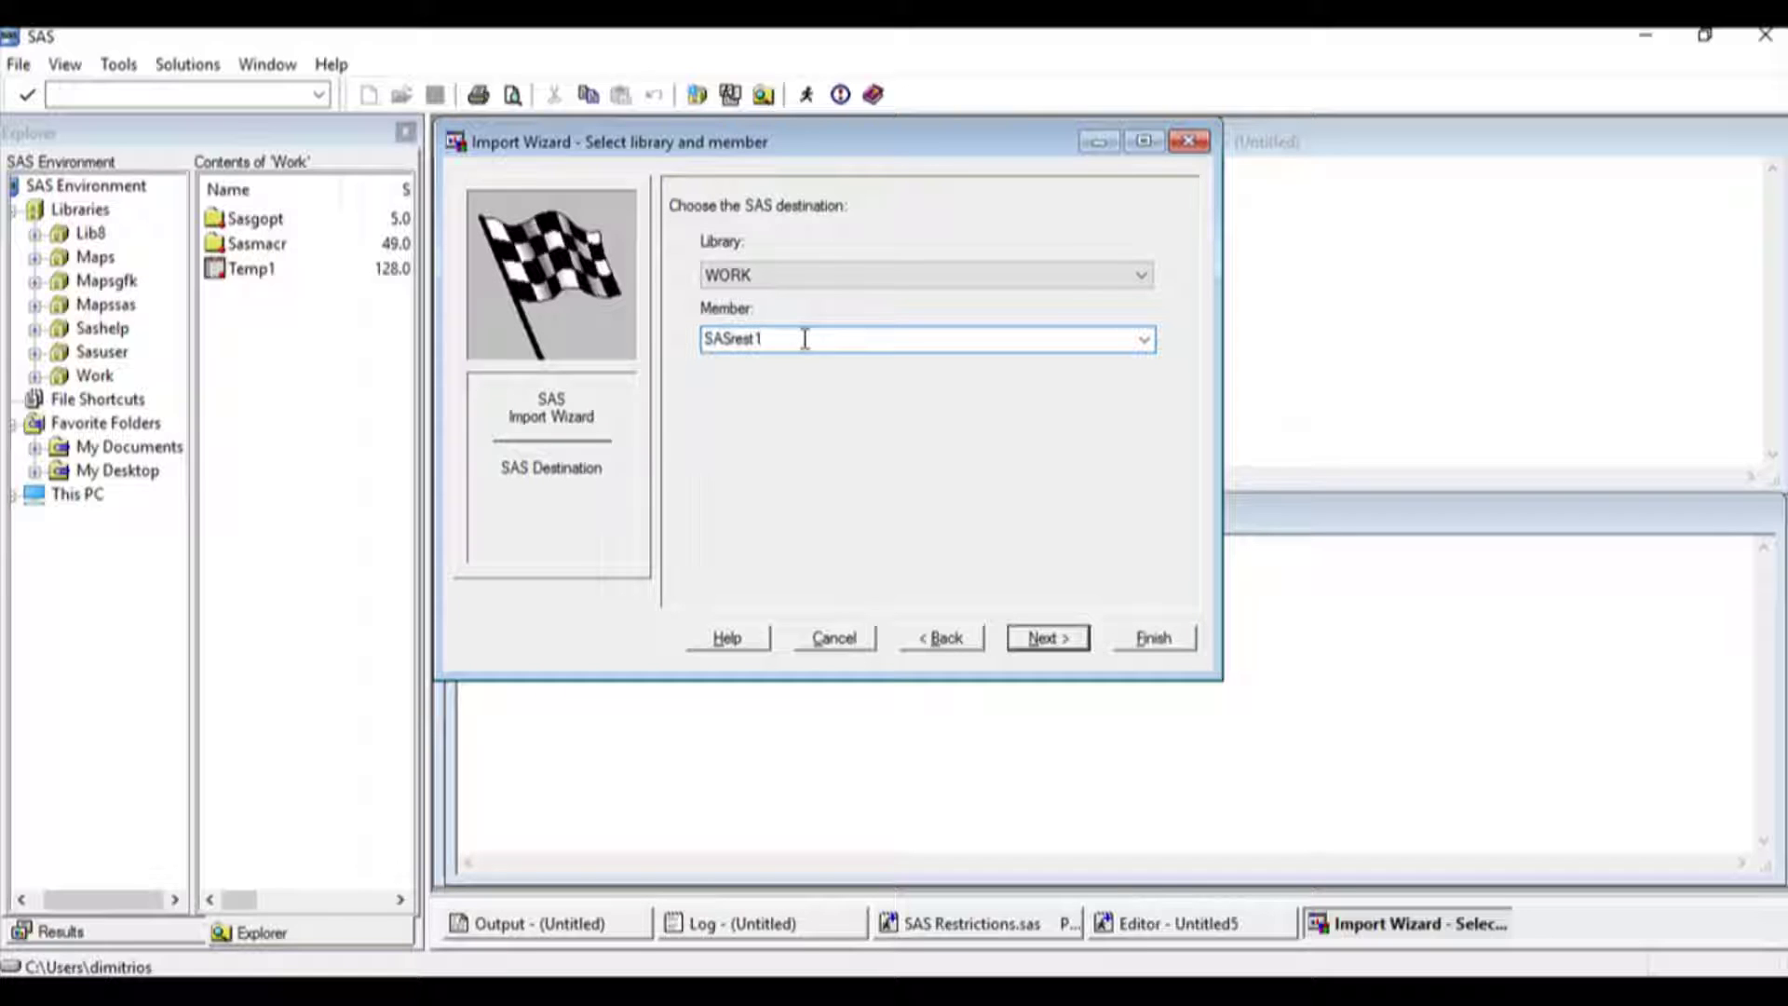
left_click(1048, 644)
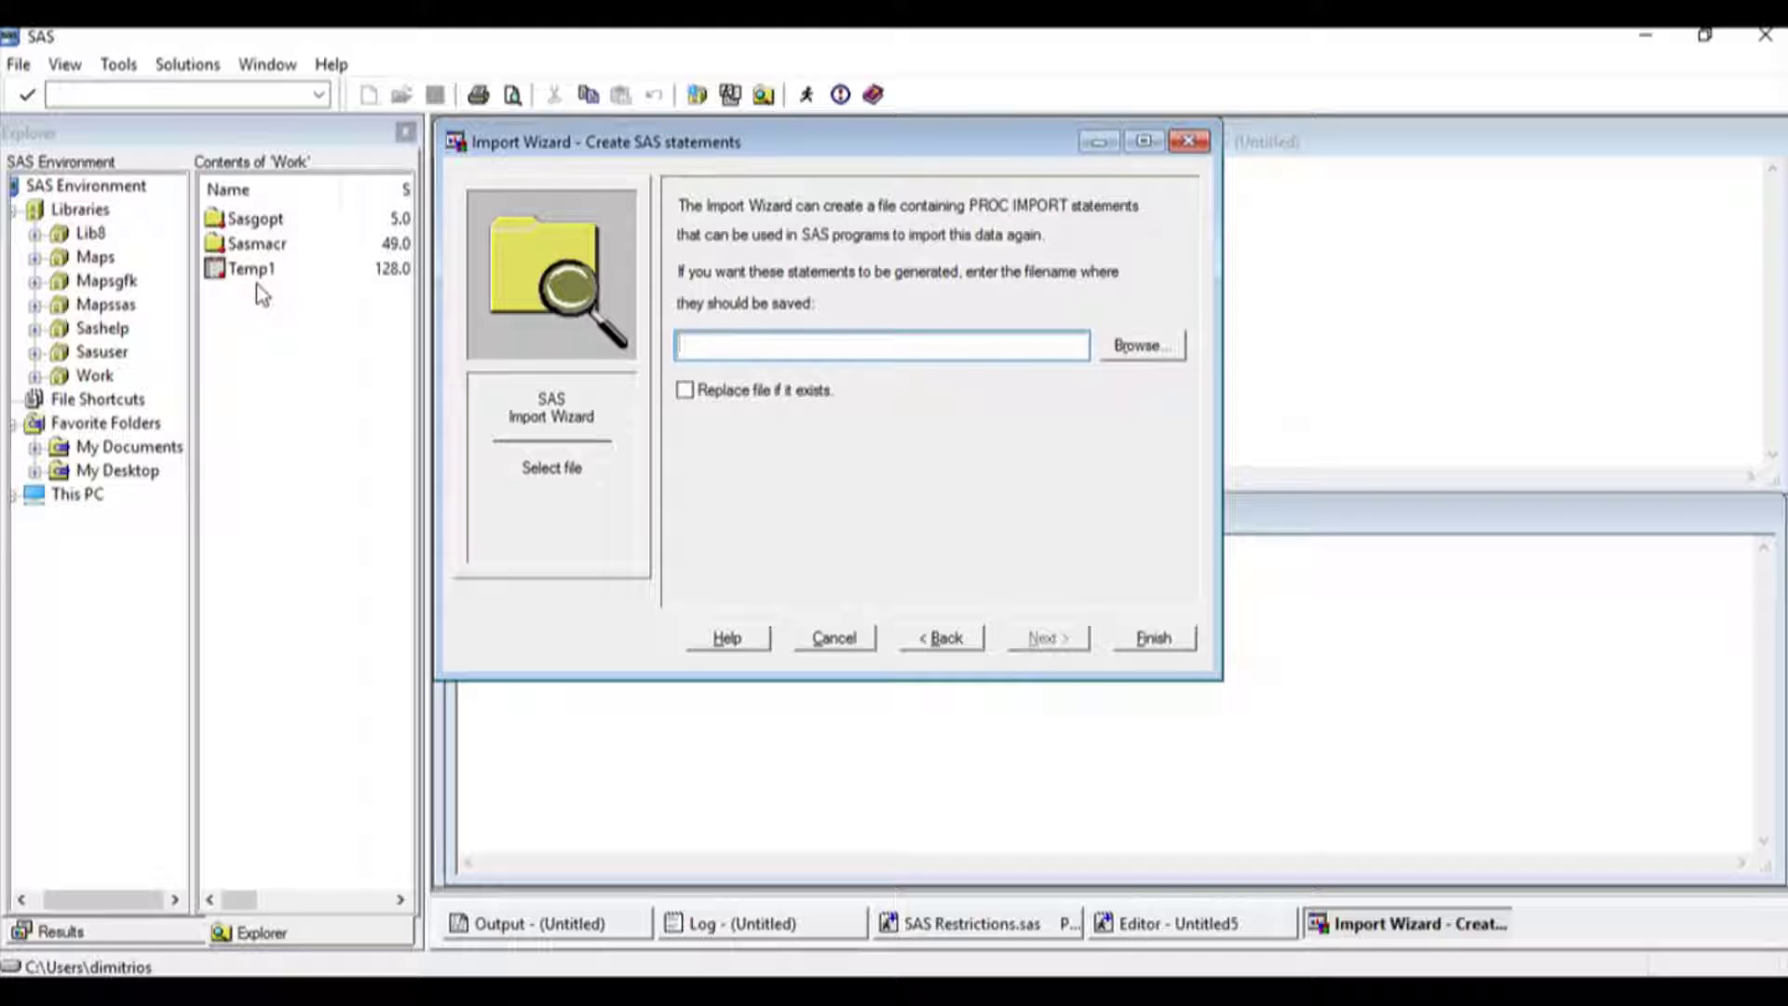
Step: Save the generated PROC IMPORT statements to the Desktop as SAS Restrictions.sas
left_click(1138, 349)
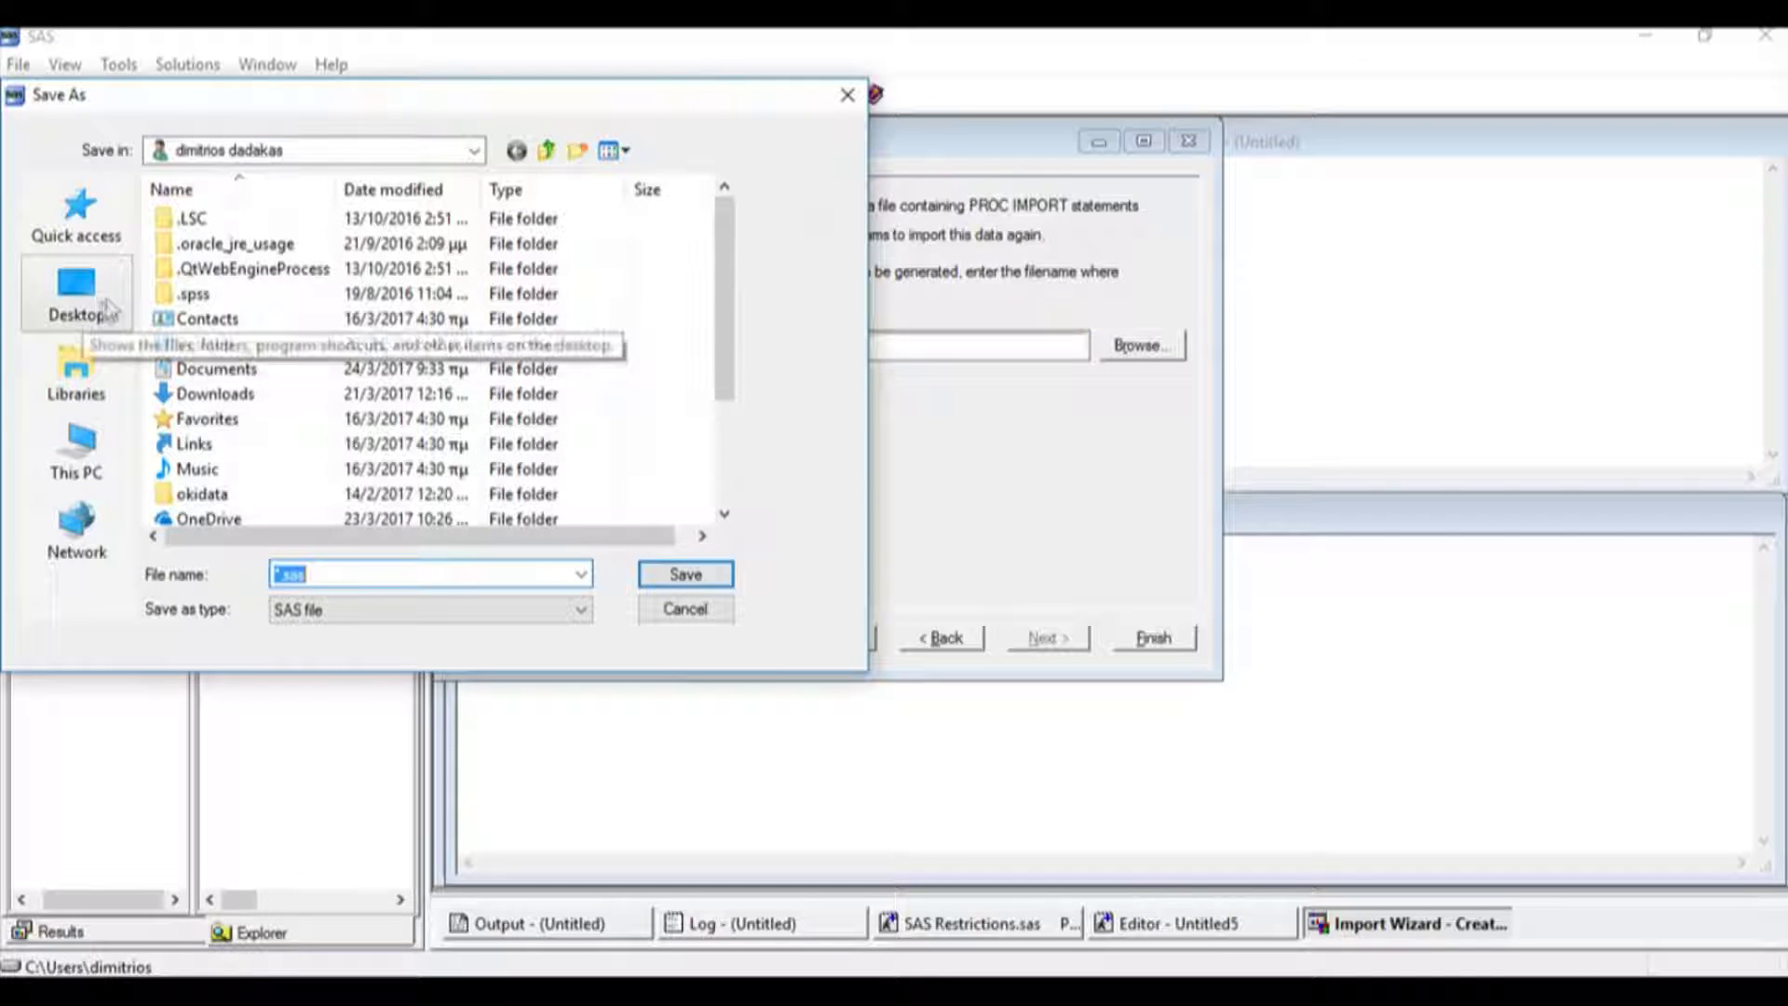
left_click(93, 294)
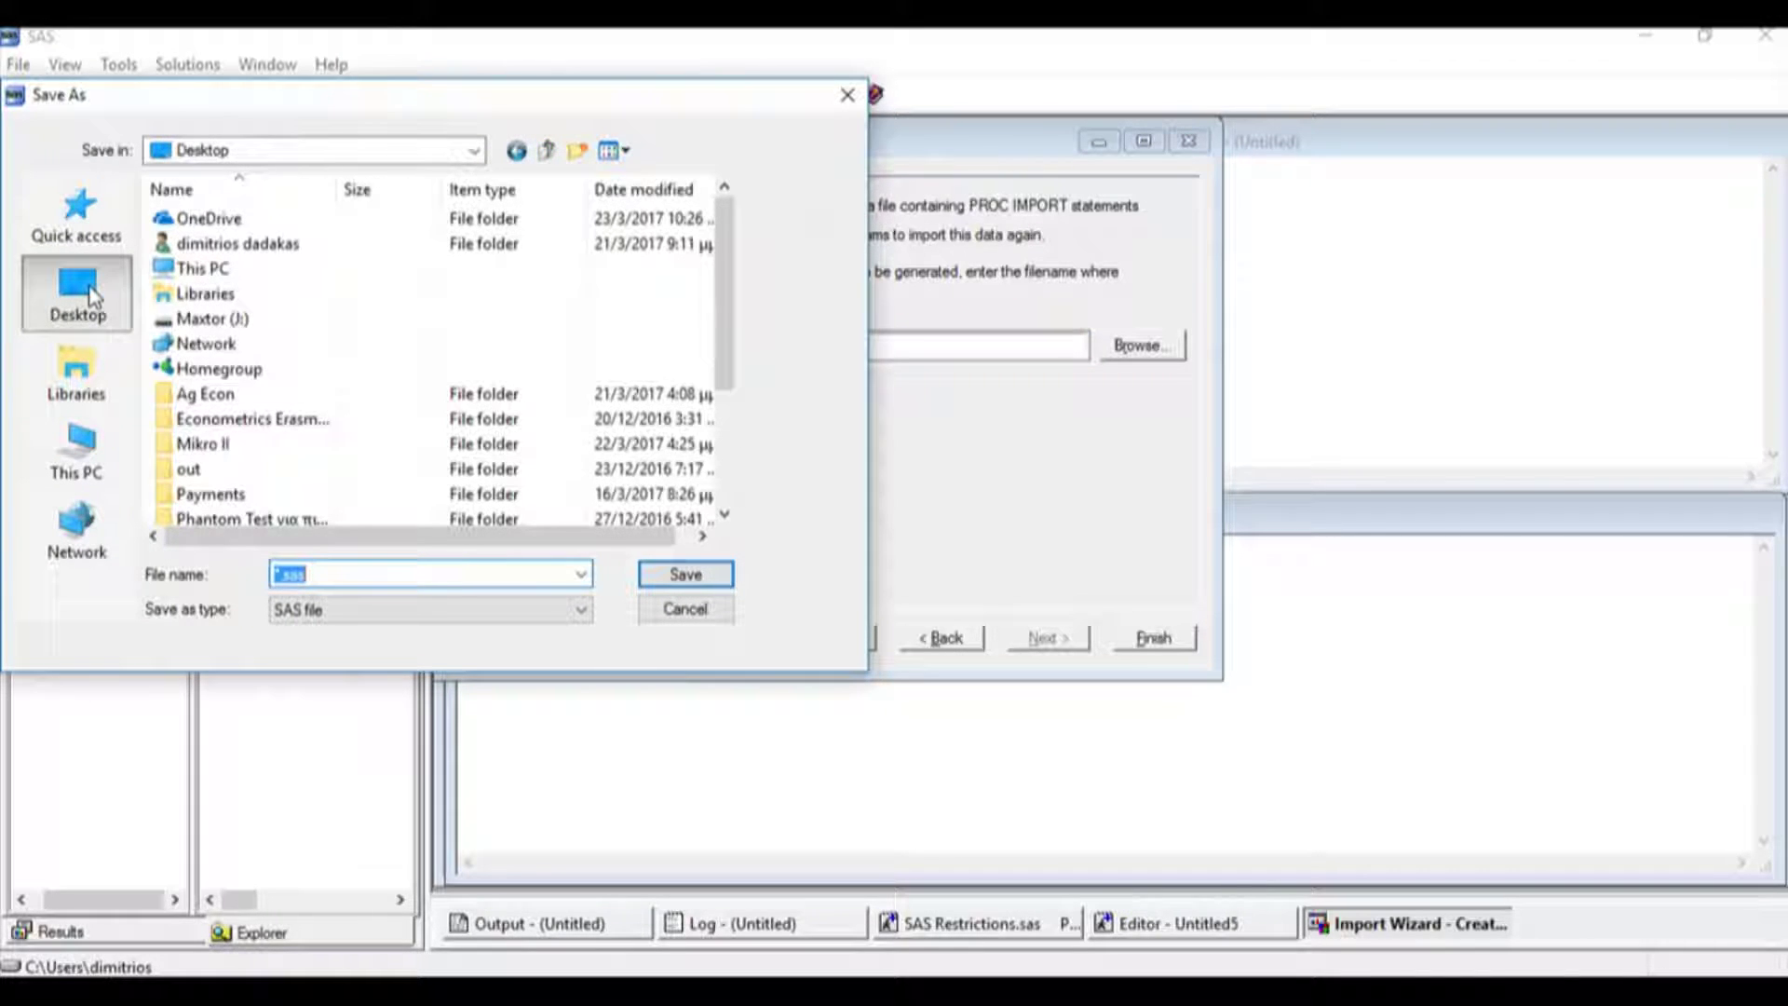
left_click(336, 576)
type("SAS Re")
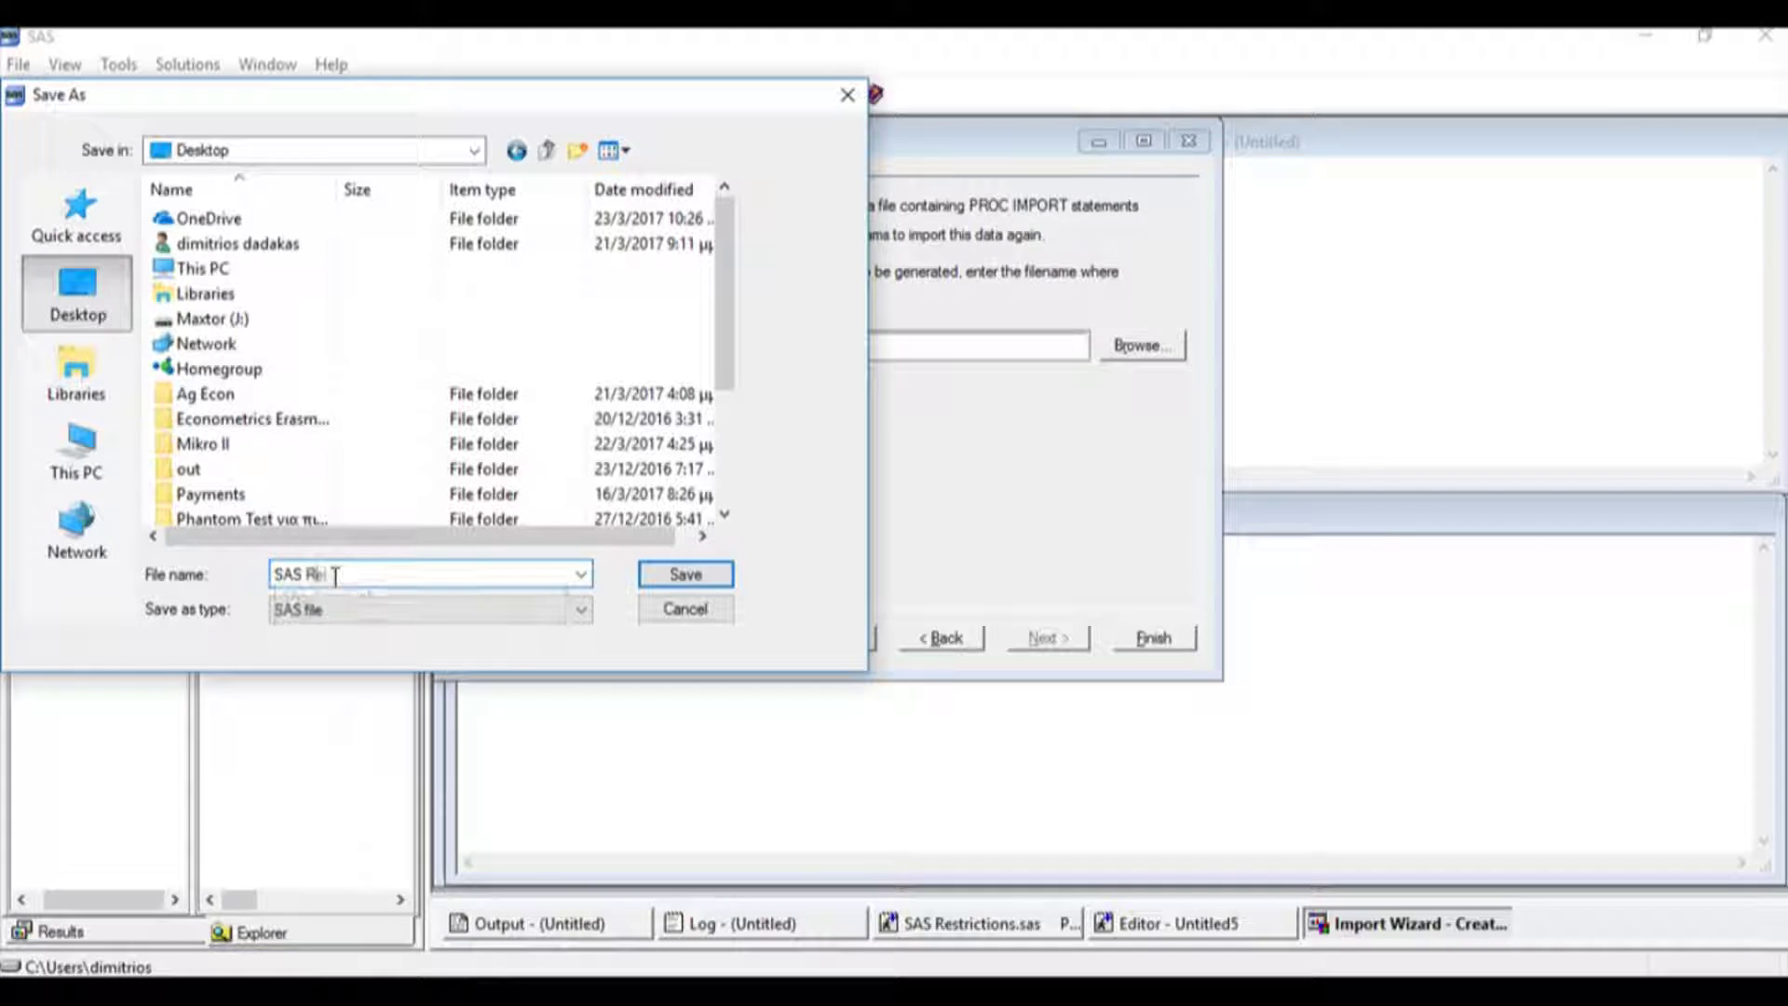
type("strictions")
key("Return")
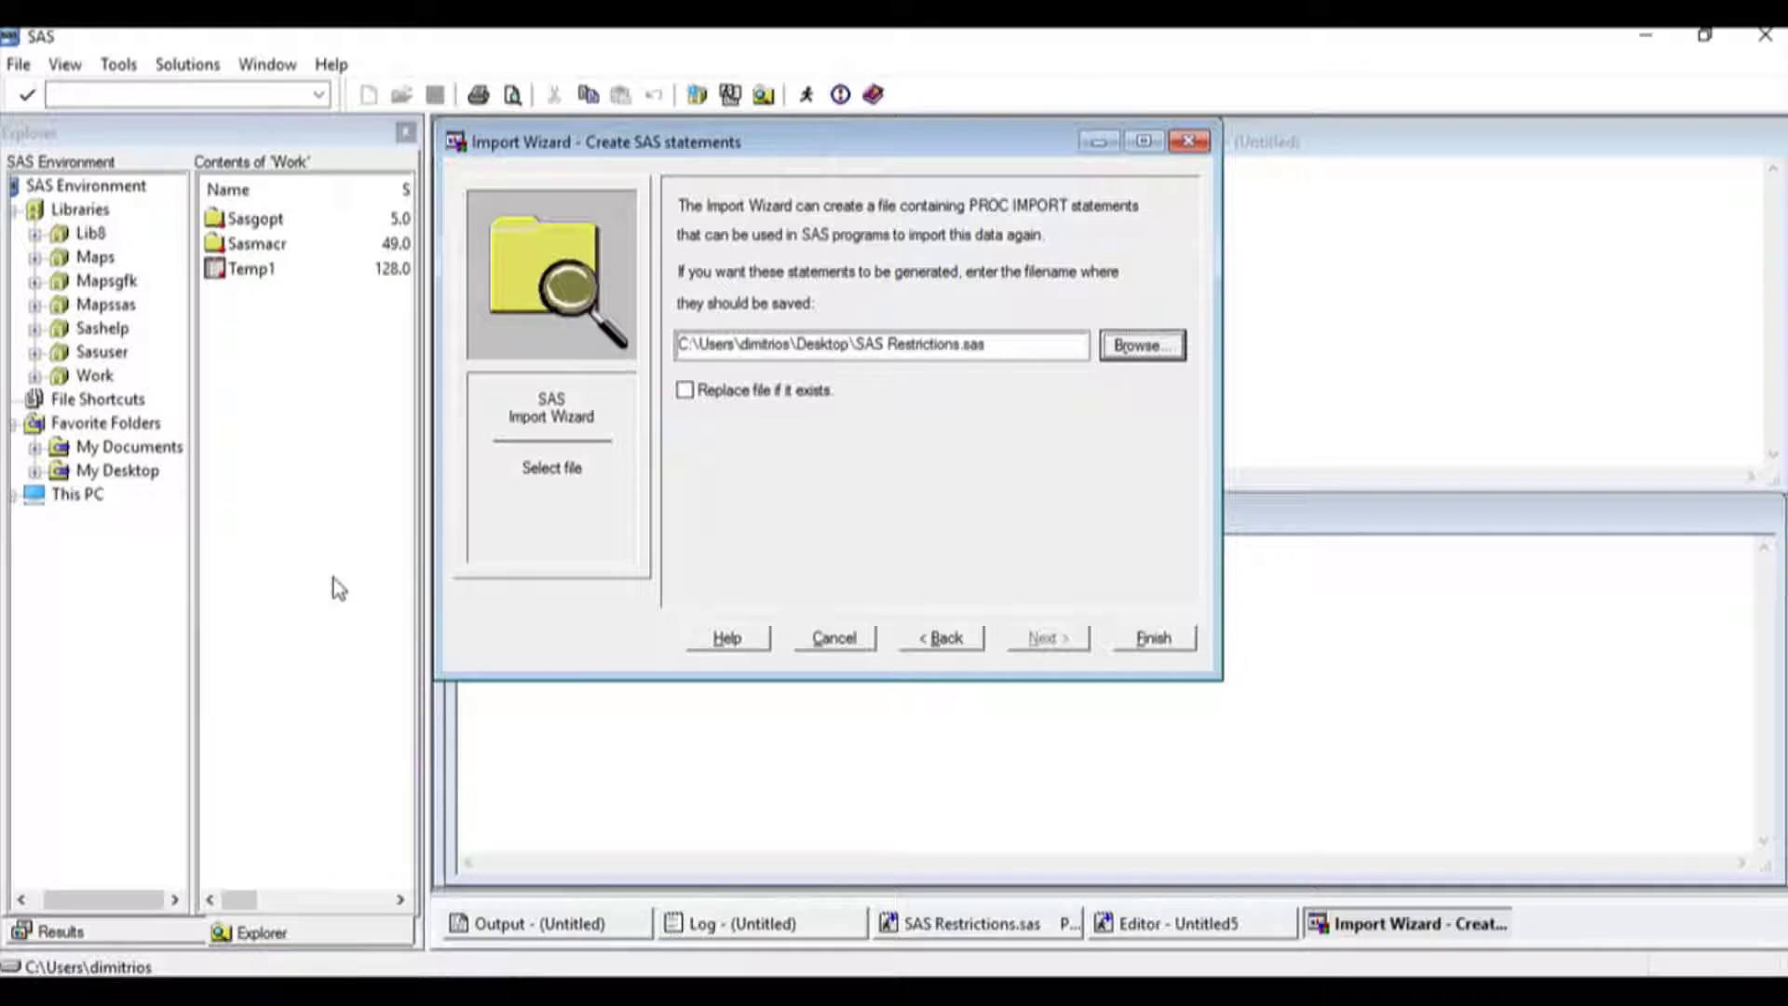
Step: Finish the import and open Sasrest1 to inspect its 20 observations
left_click(1149, 644)
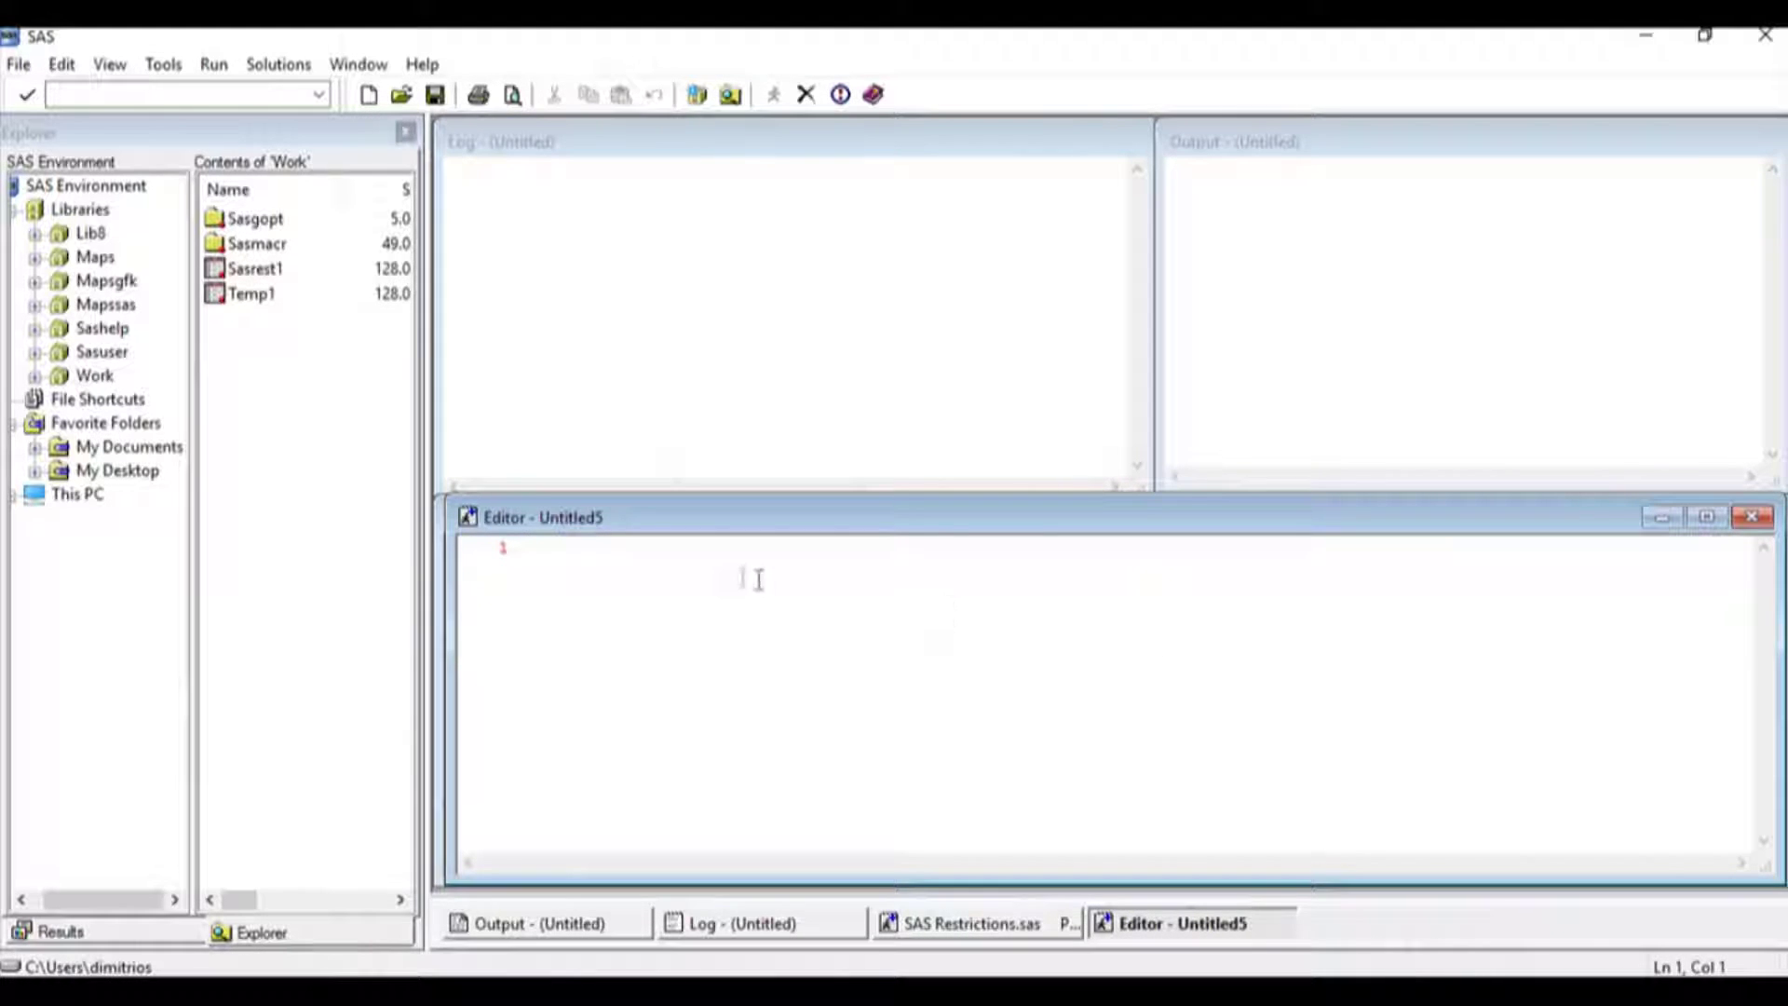
left_click(255, 268)
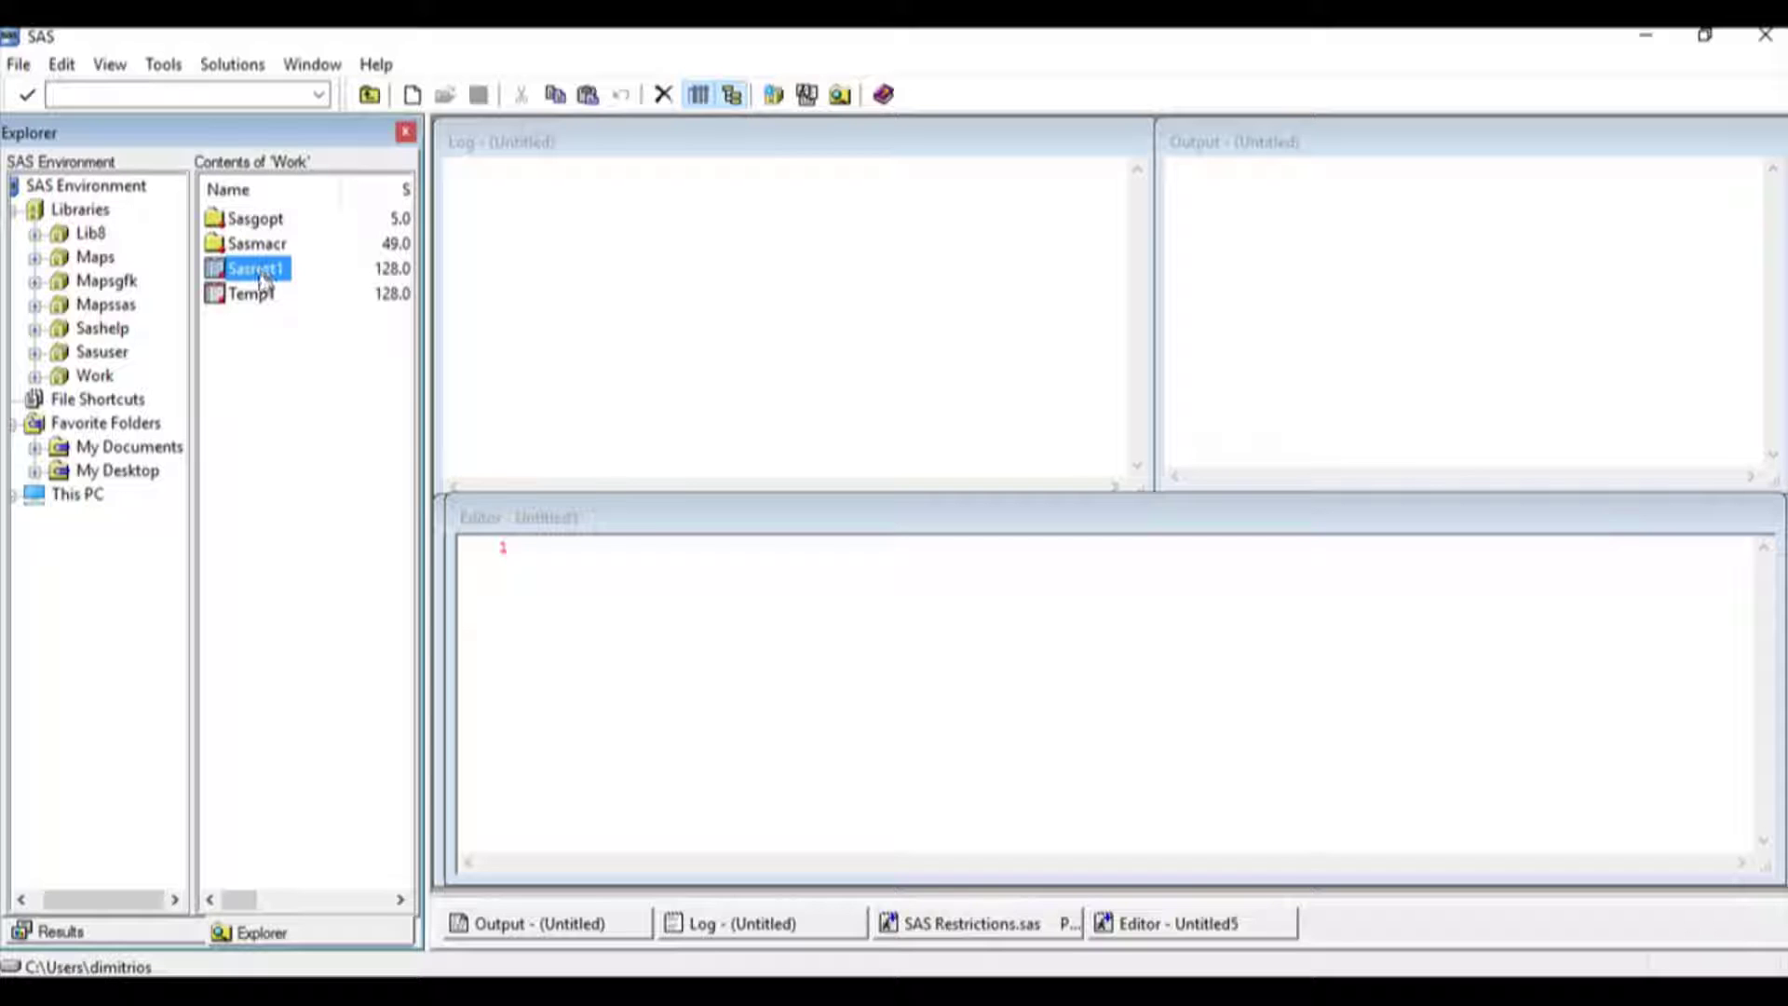
double_click(258, 270)
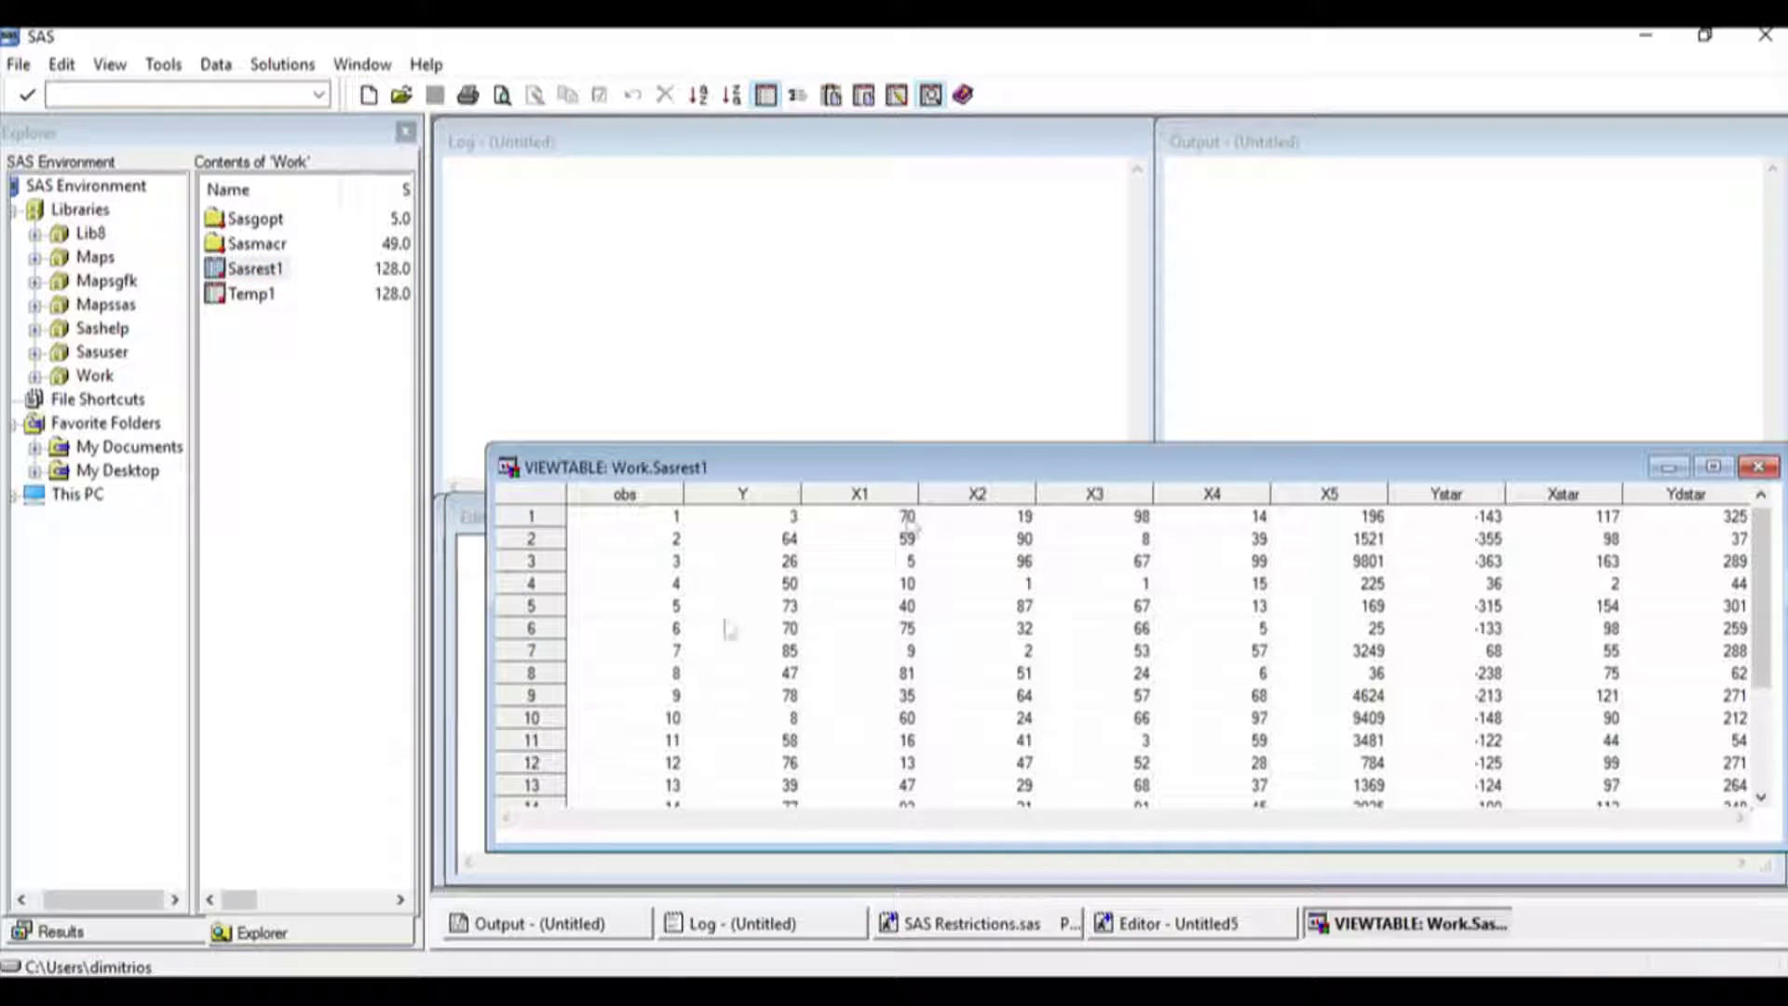
left_click_drag(931, 449, 932, 220)
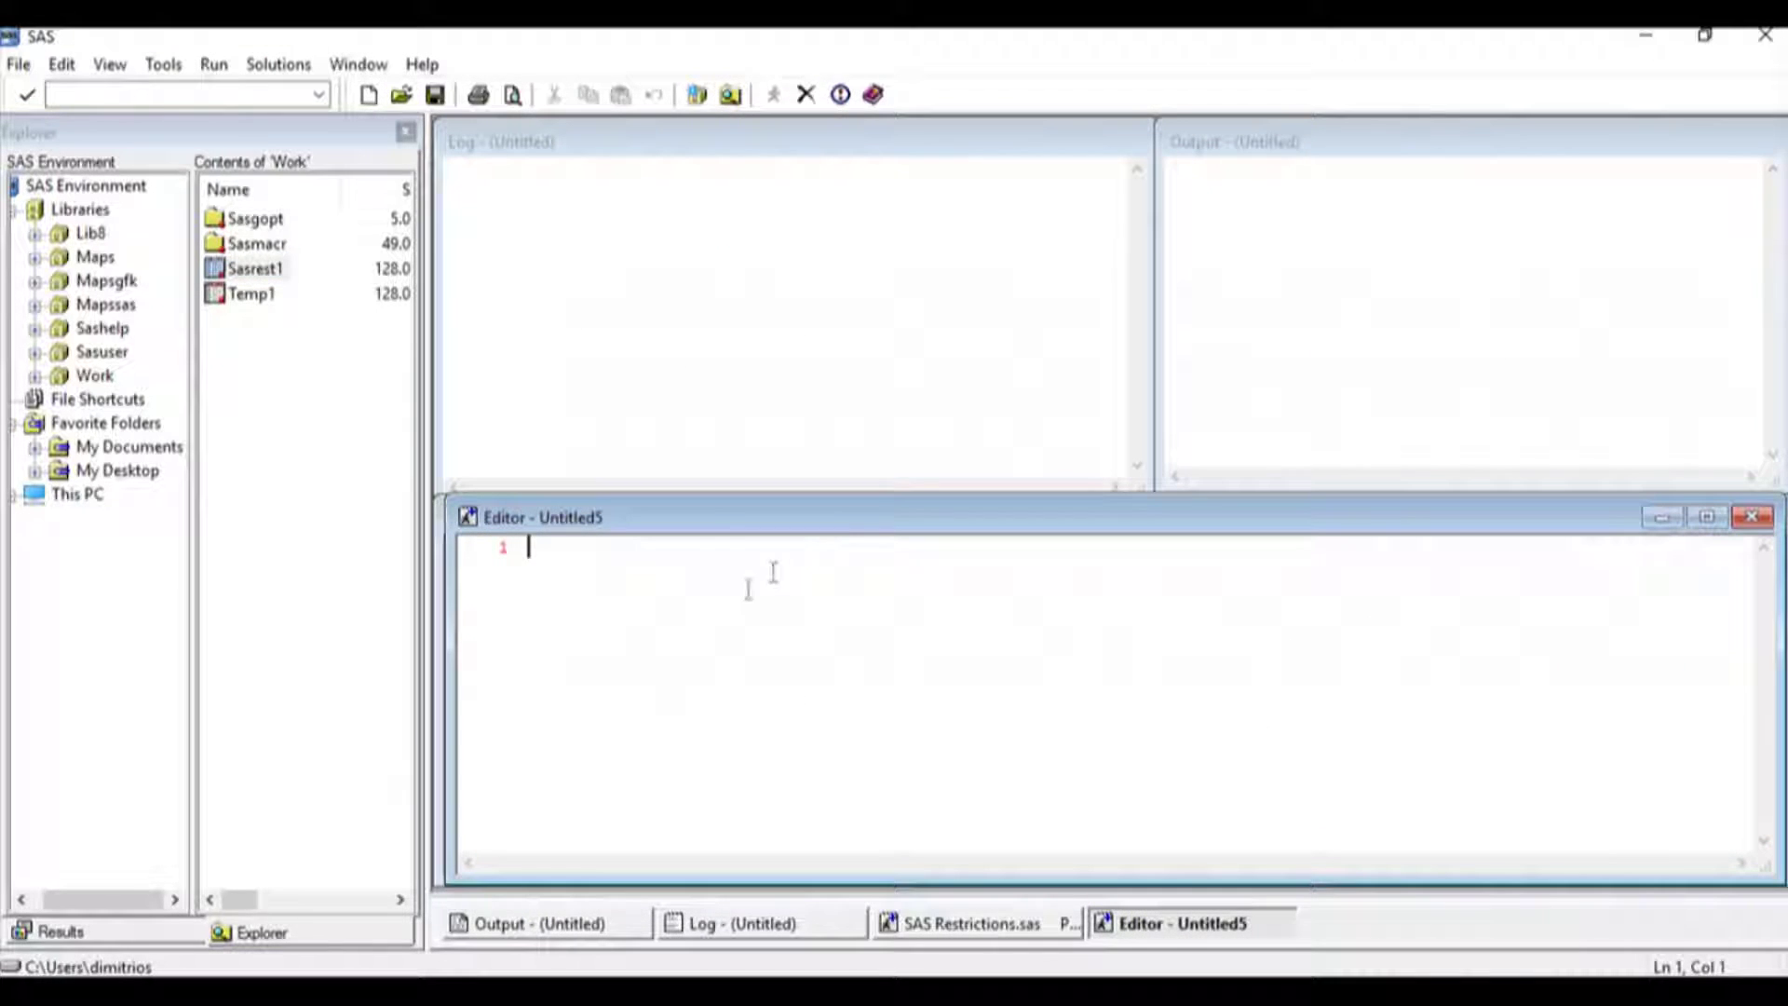
Step: Open SAS Restrictions.sas from the Desktop in a taller program editor
left_click(19, 65)
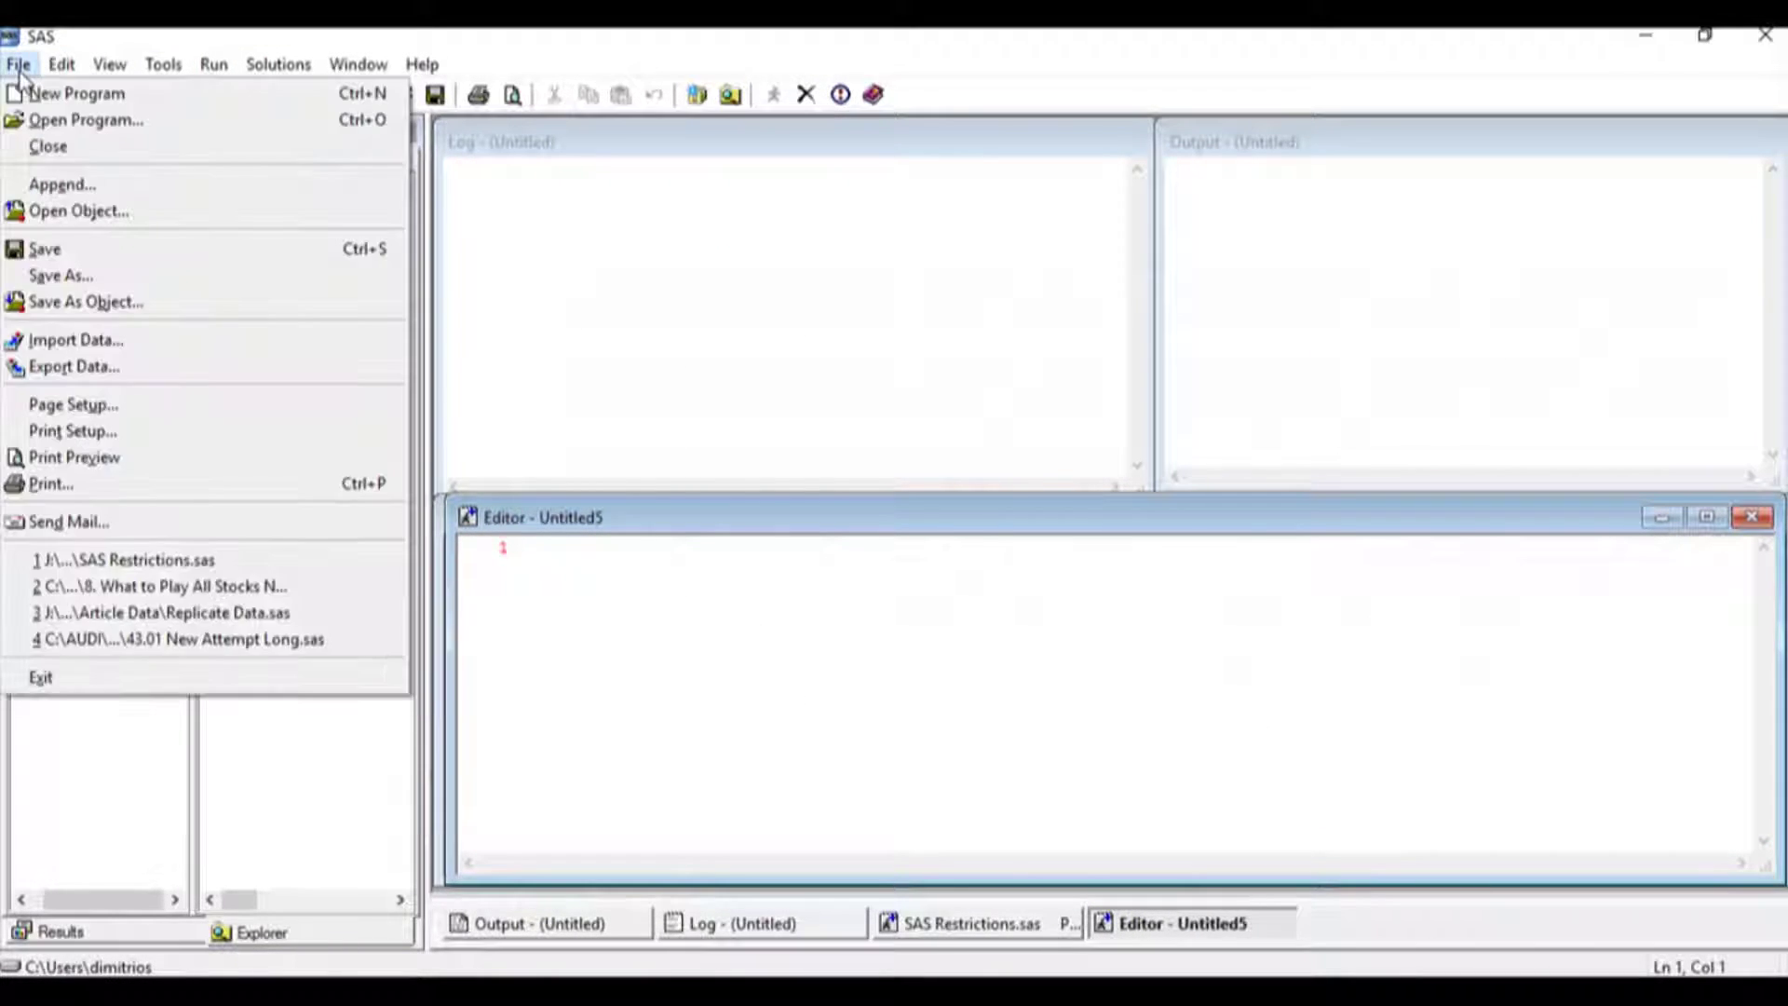
left_click(44, 124)
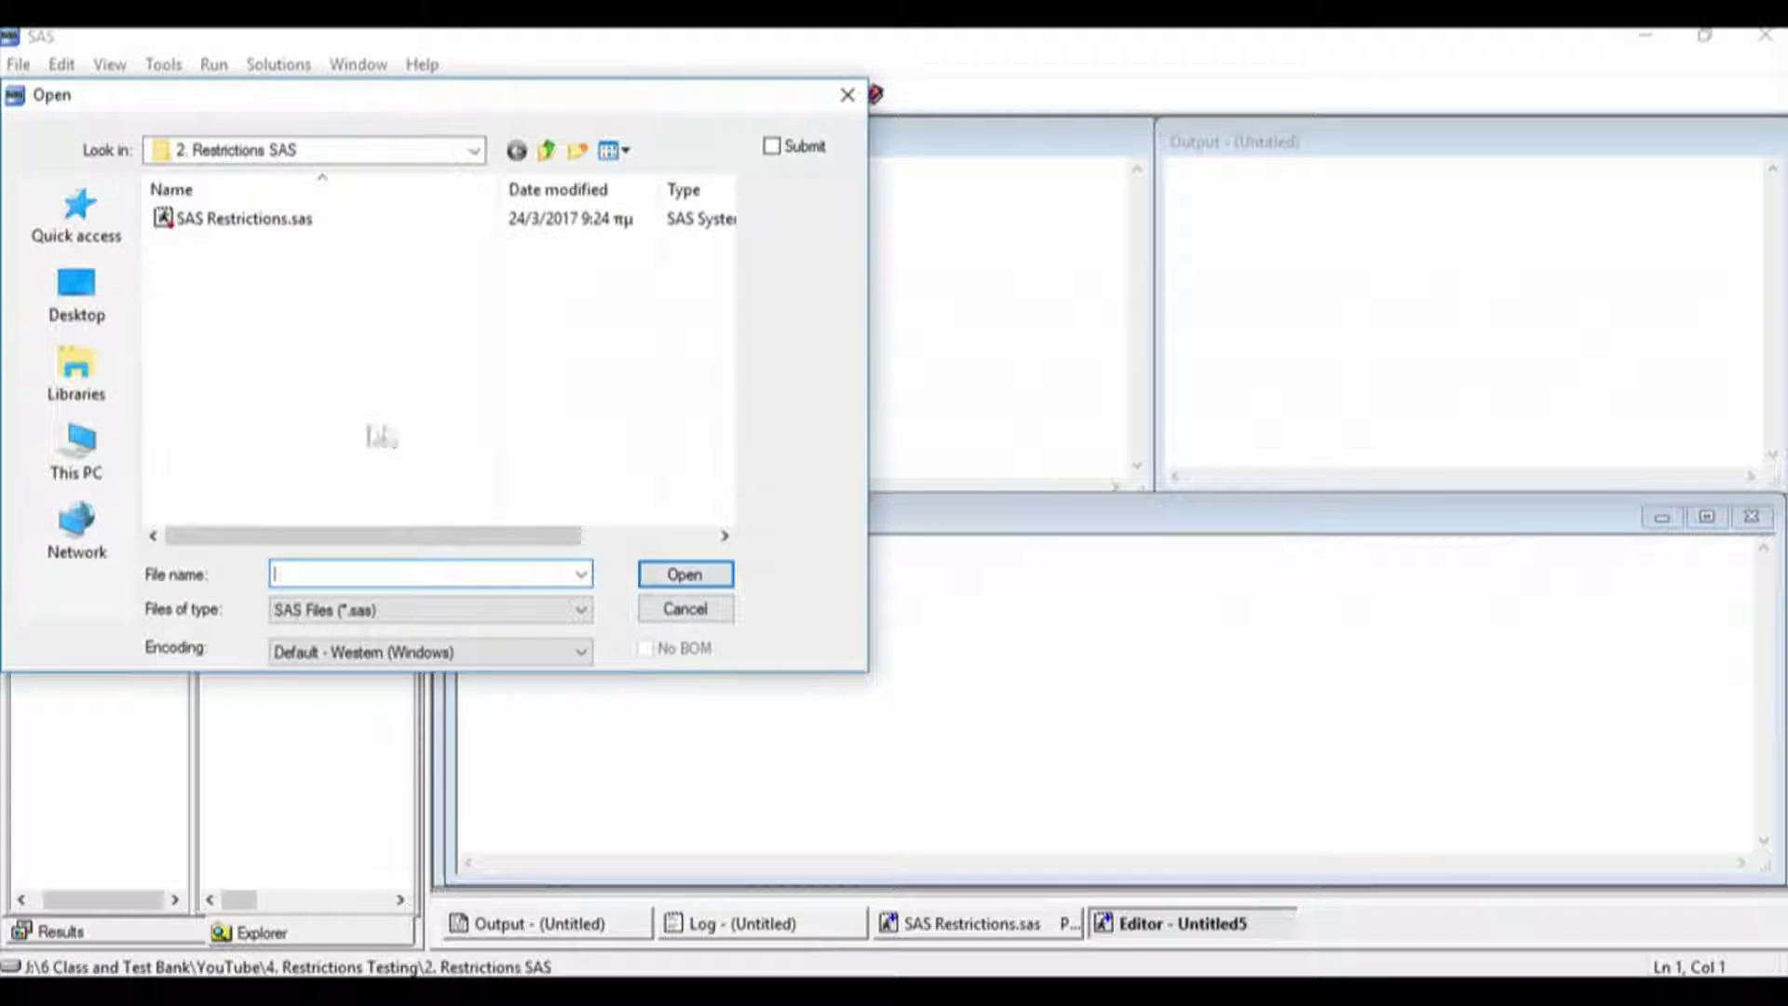
left_click(80, 312)
scroll(288, 399, "down", 2)
scroll(288, 419, "down", 1)
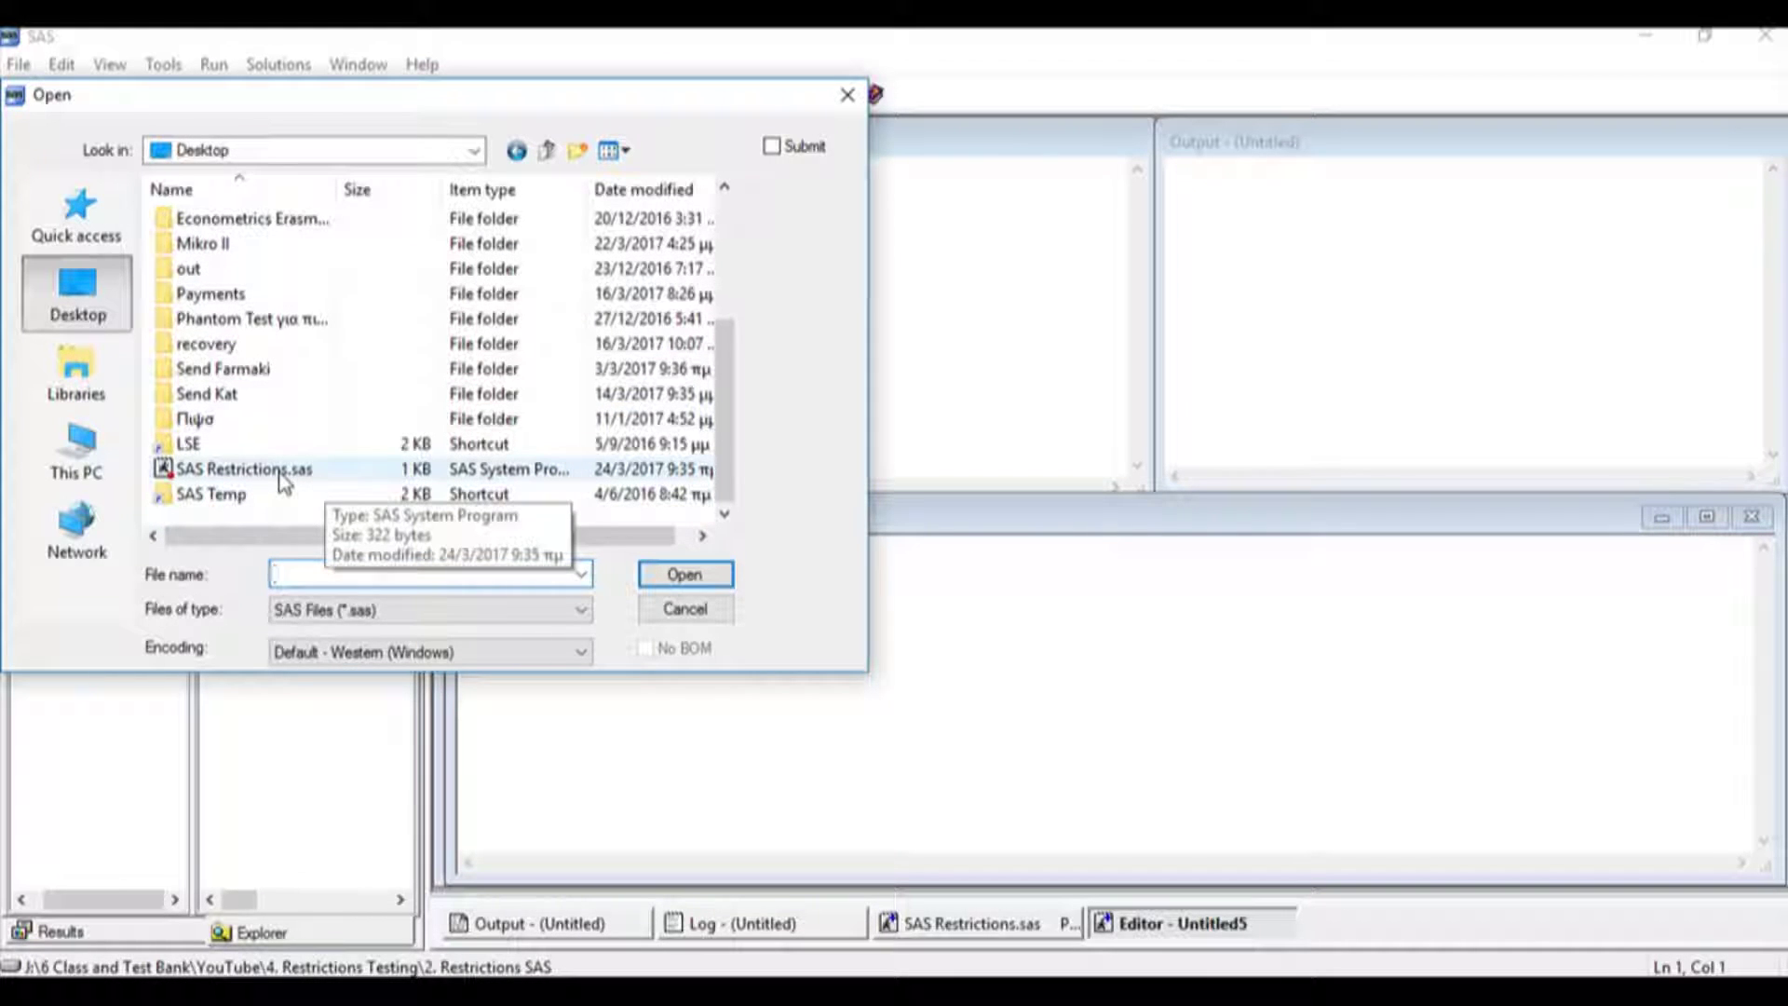
double_click(280, 472)
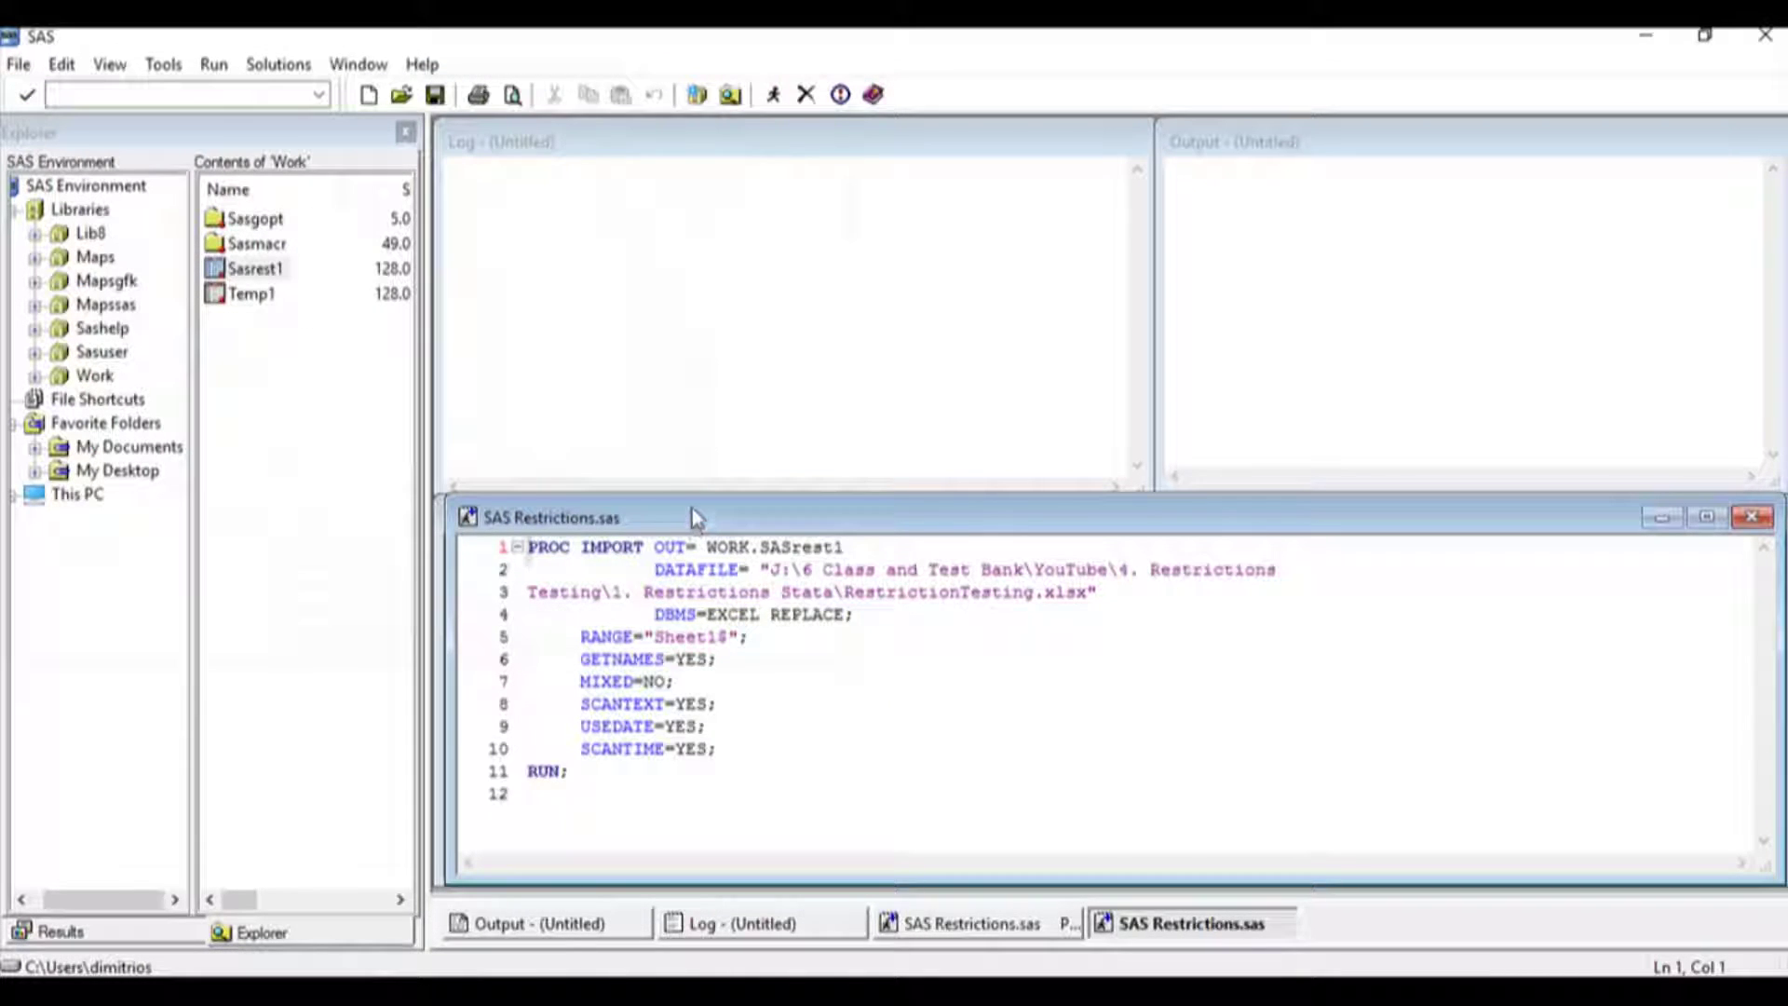
left_click_drag(693, 496, 695, 411)
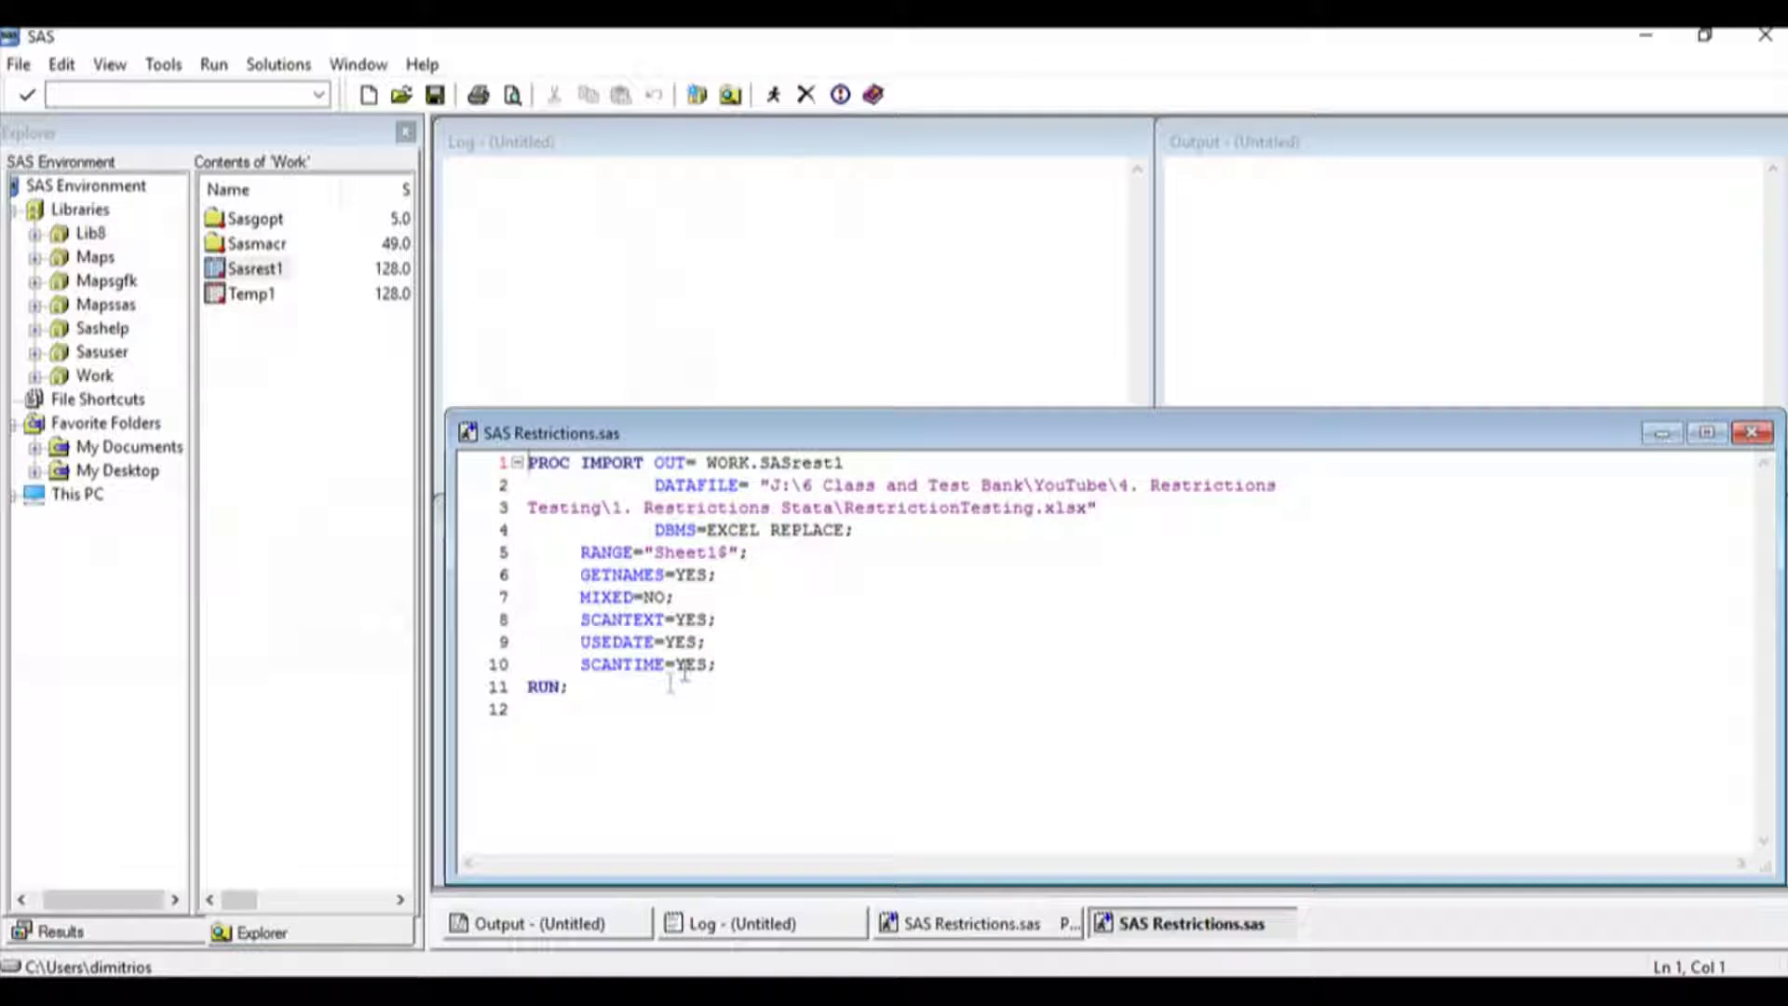
Step: Add two blank lines after the PROC IMPORT code's RUN statement
left_click_drag(636, 708, 483, 468)
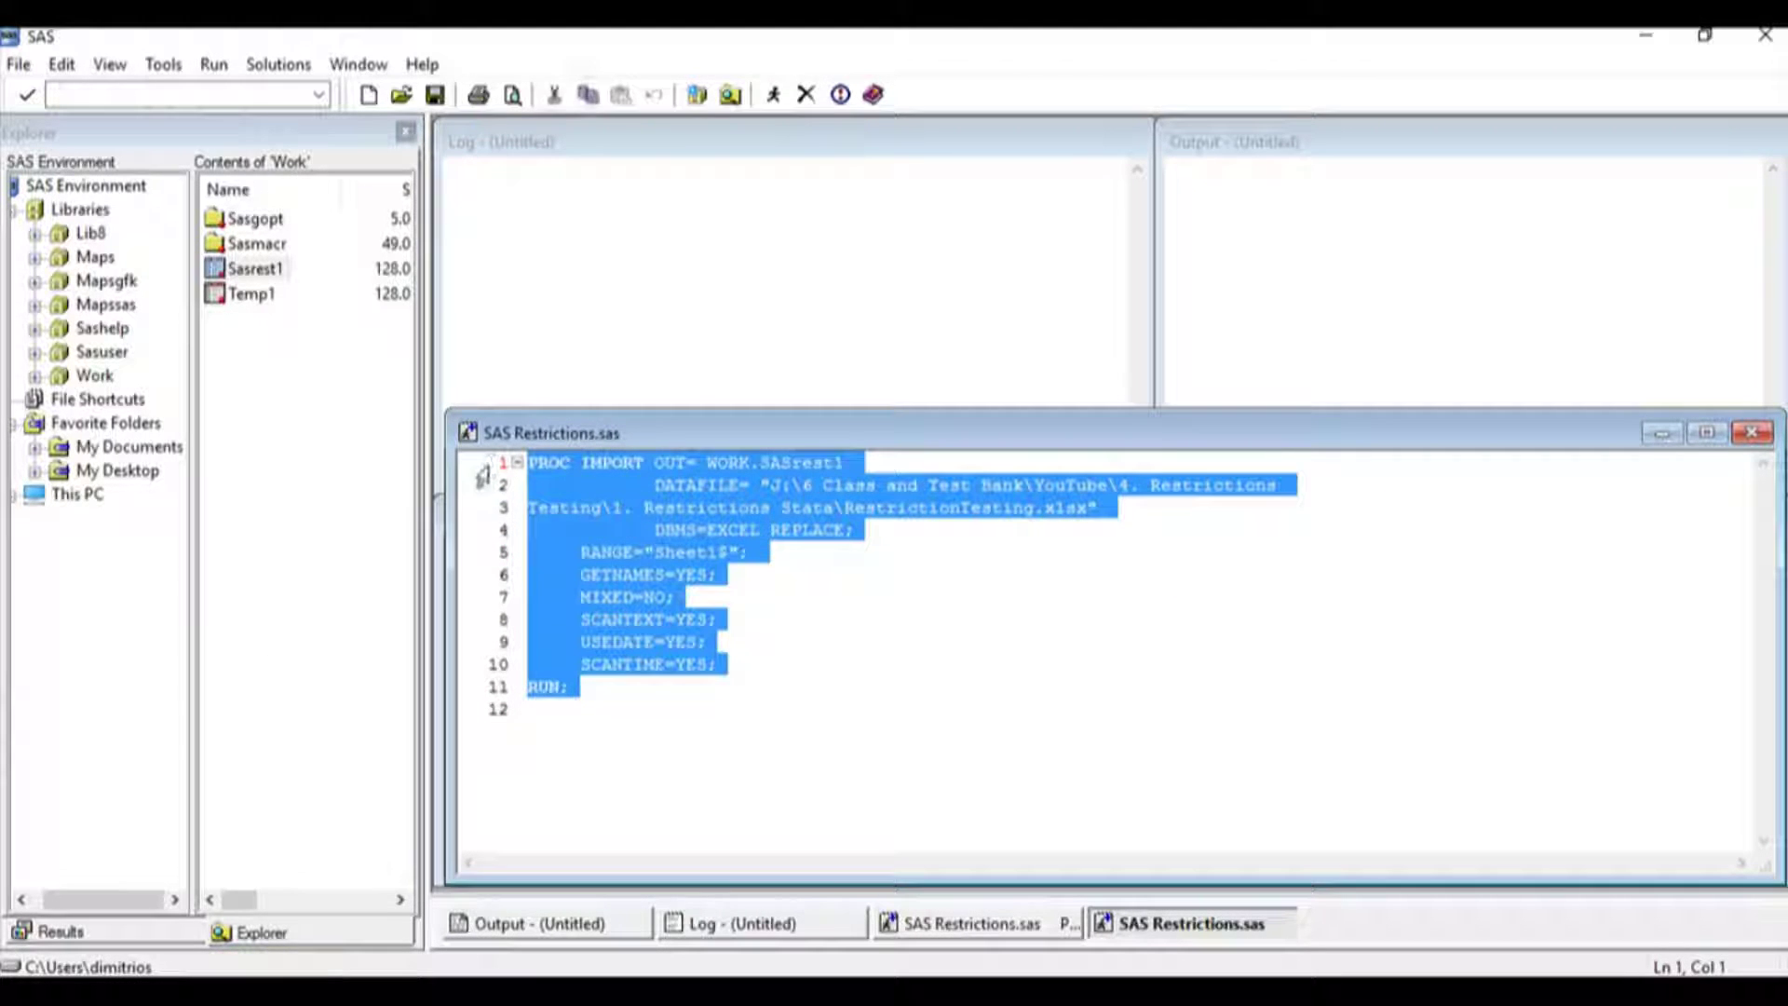
left_click(594, 686)
key("Return")
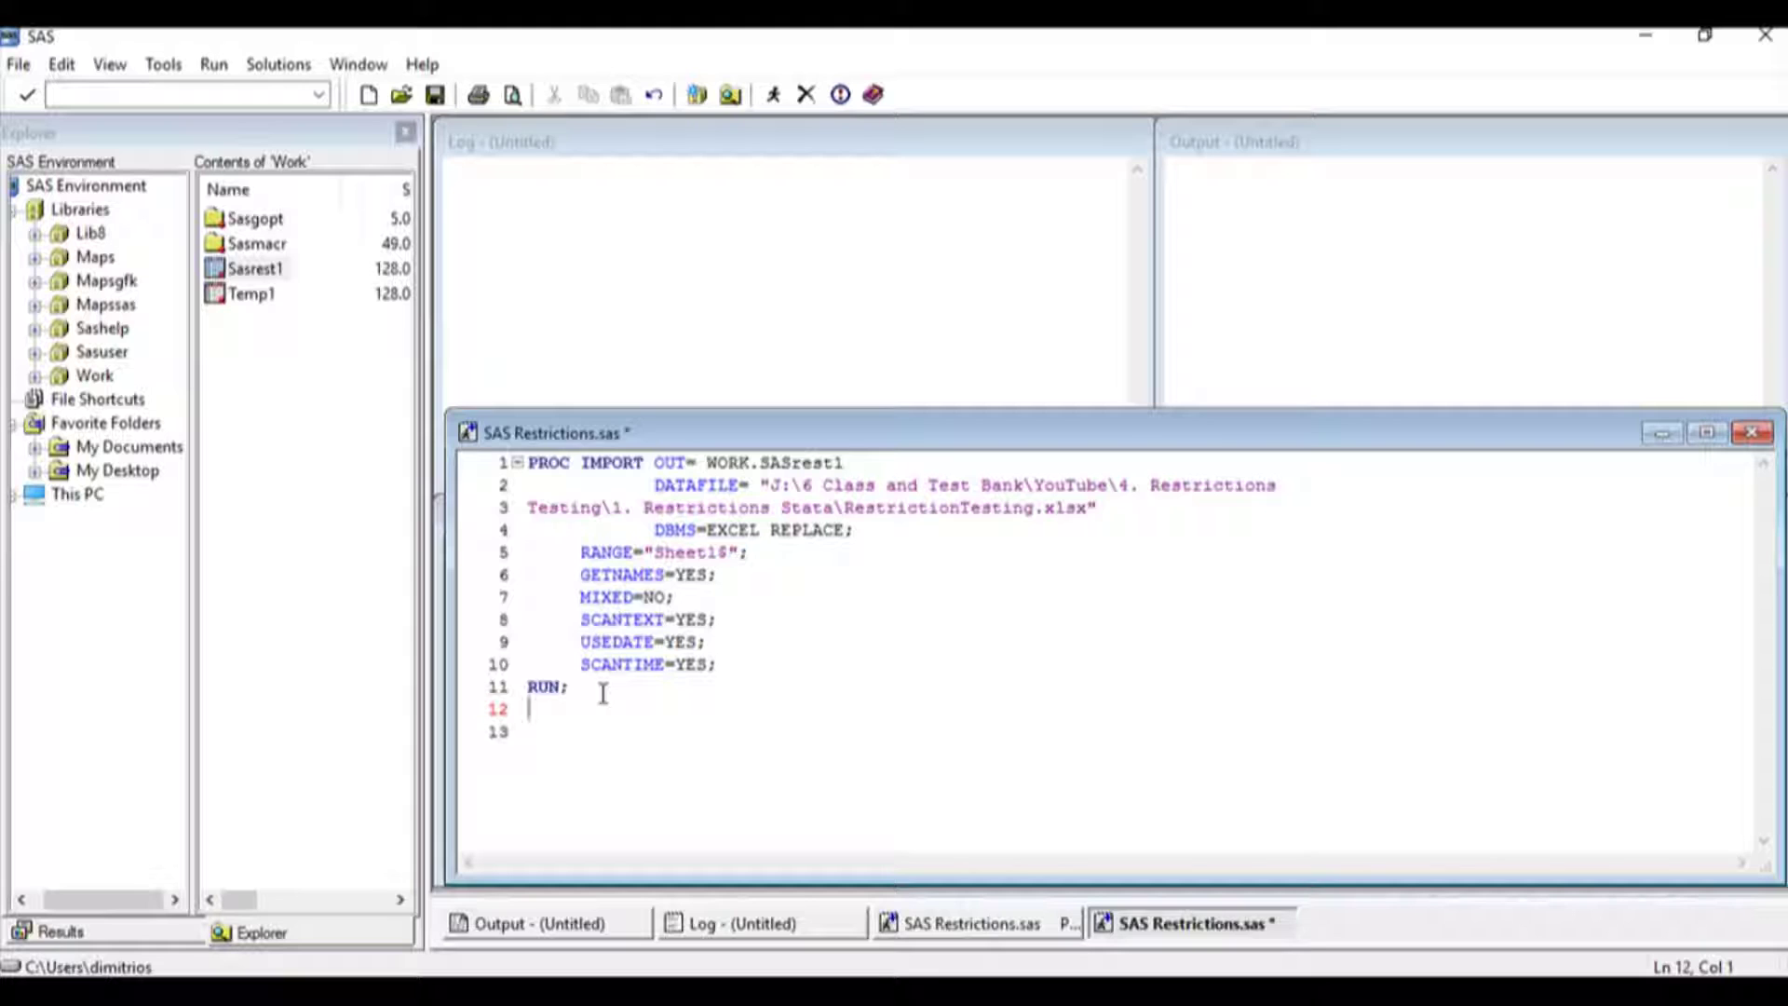
key("Return")
type("proc ")
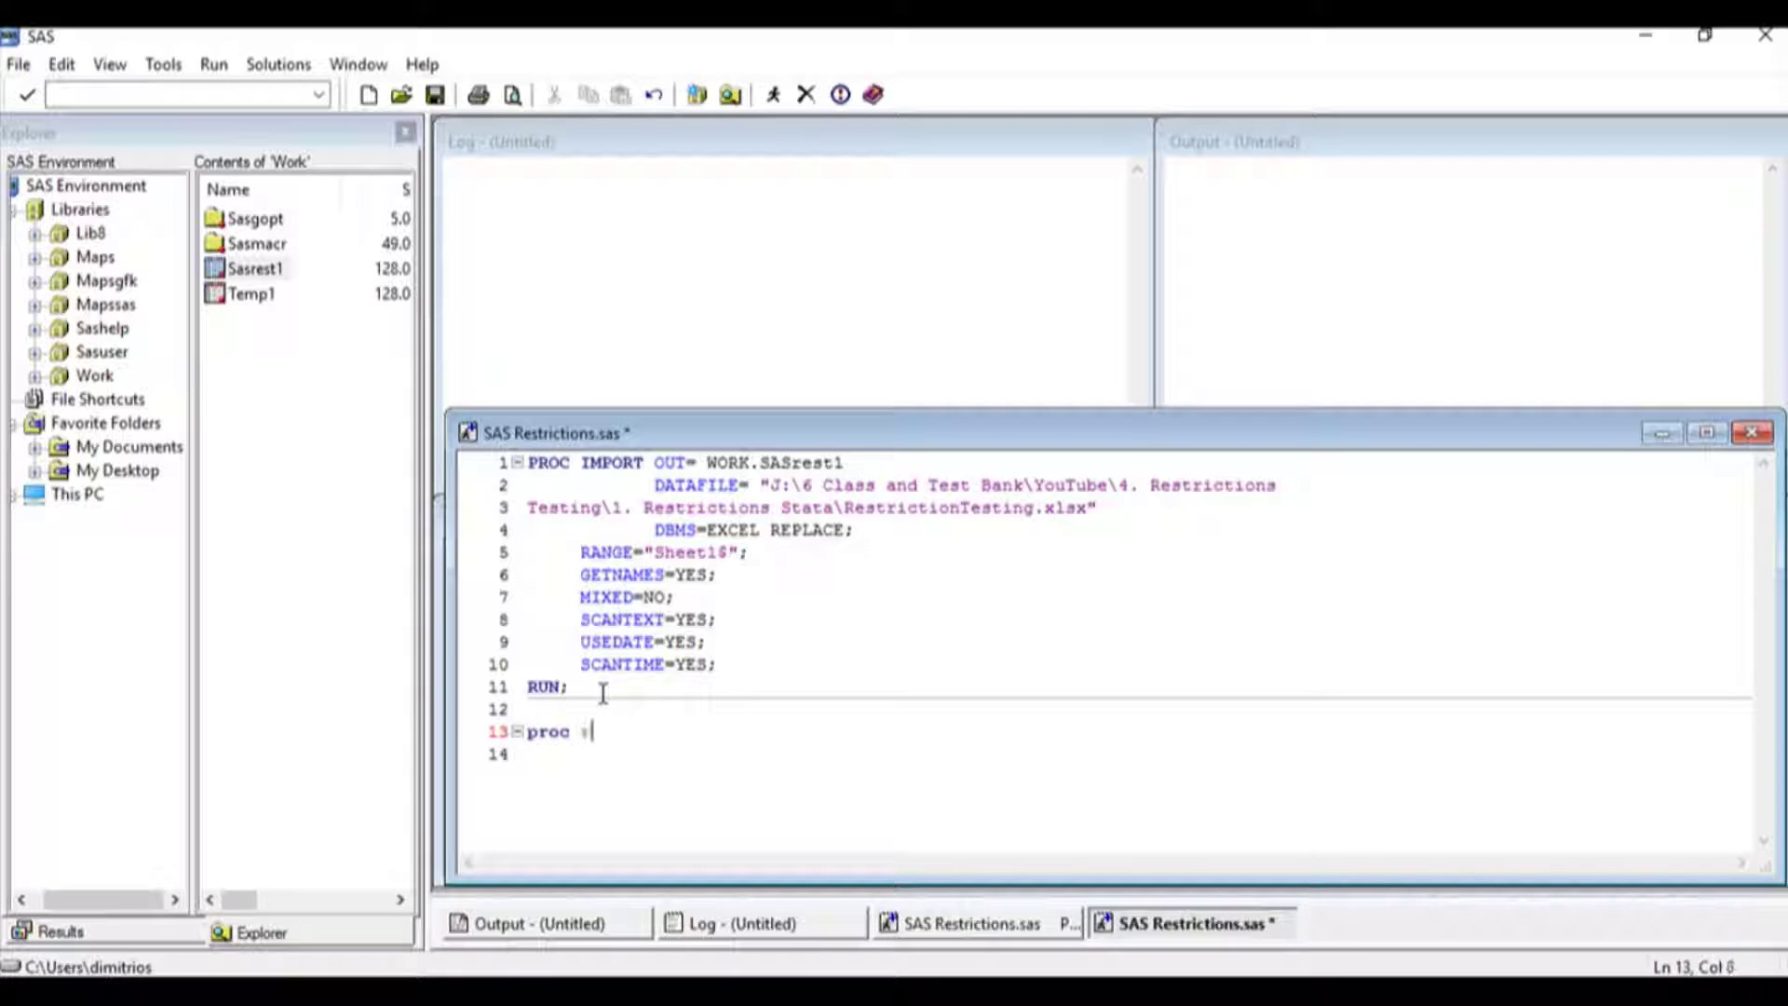
type("reg data=s")
type("asrest")
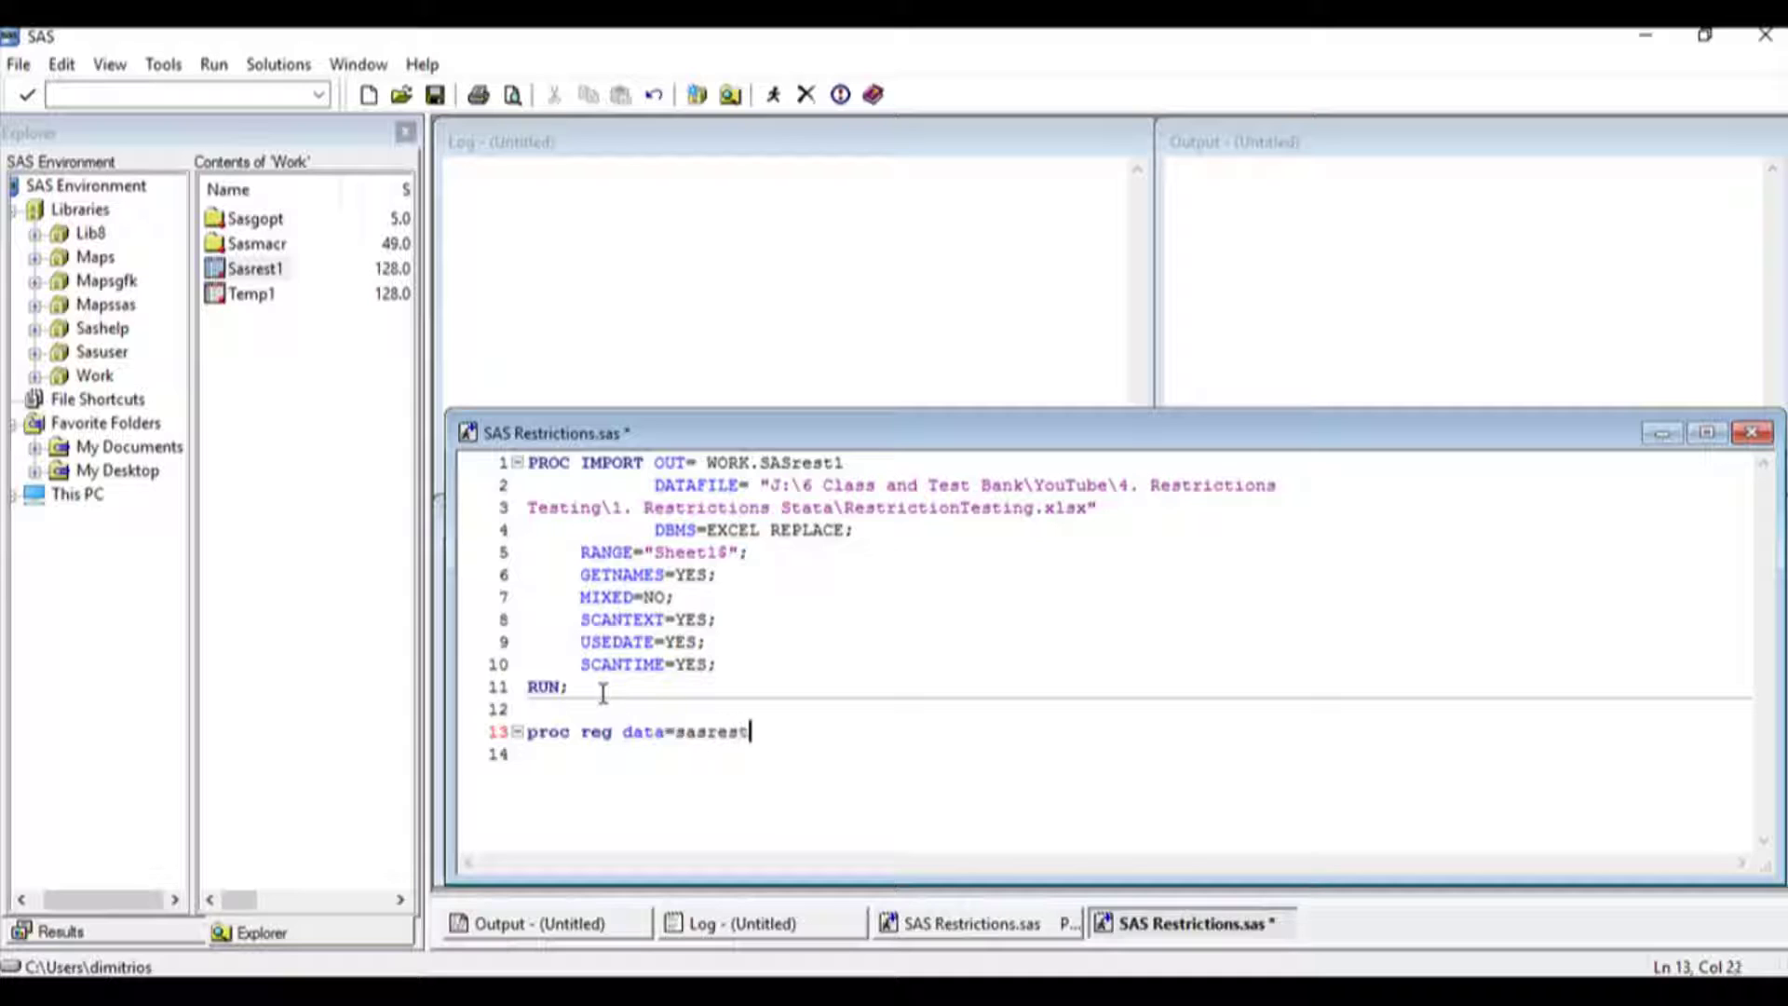
type("1;")
Step: Write proc reg data=sasrest1 with model y=x1 x2 x3 x4 x5, then select it
key("Return")
type("model")
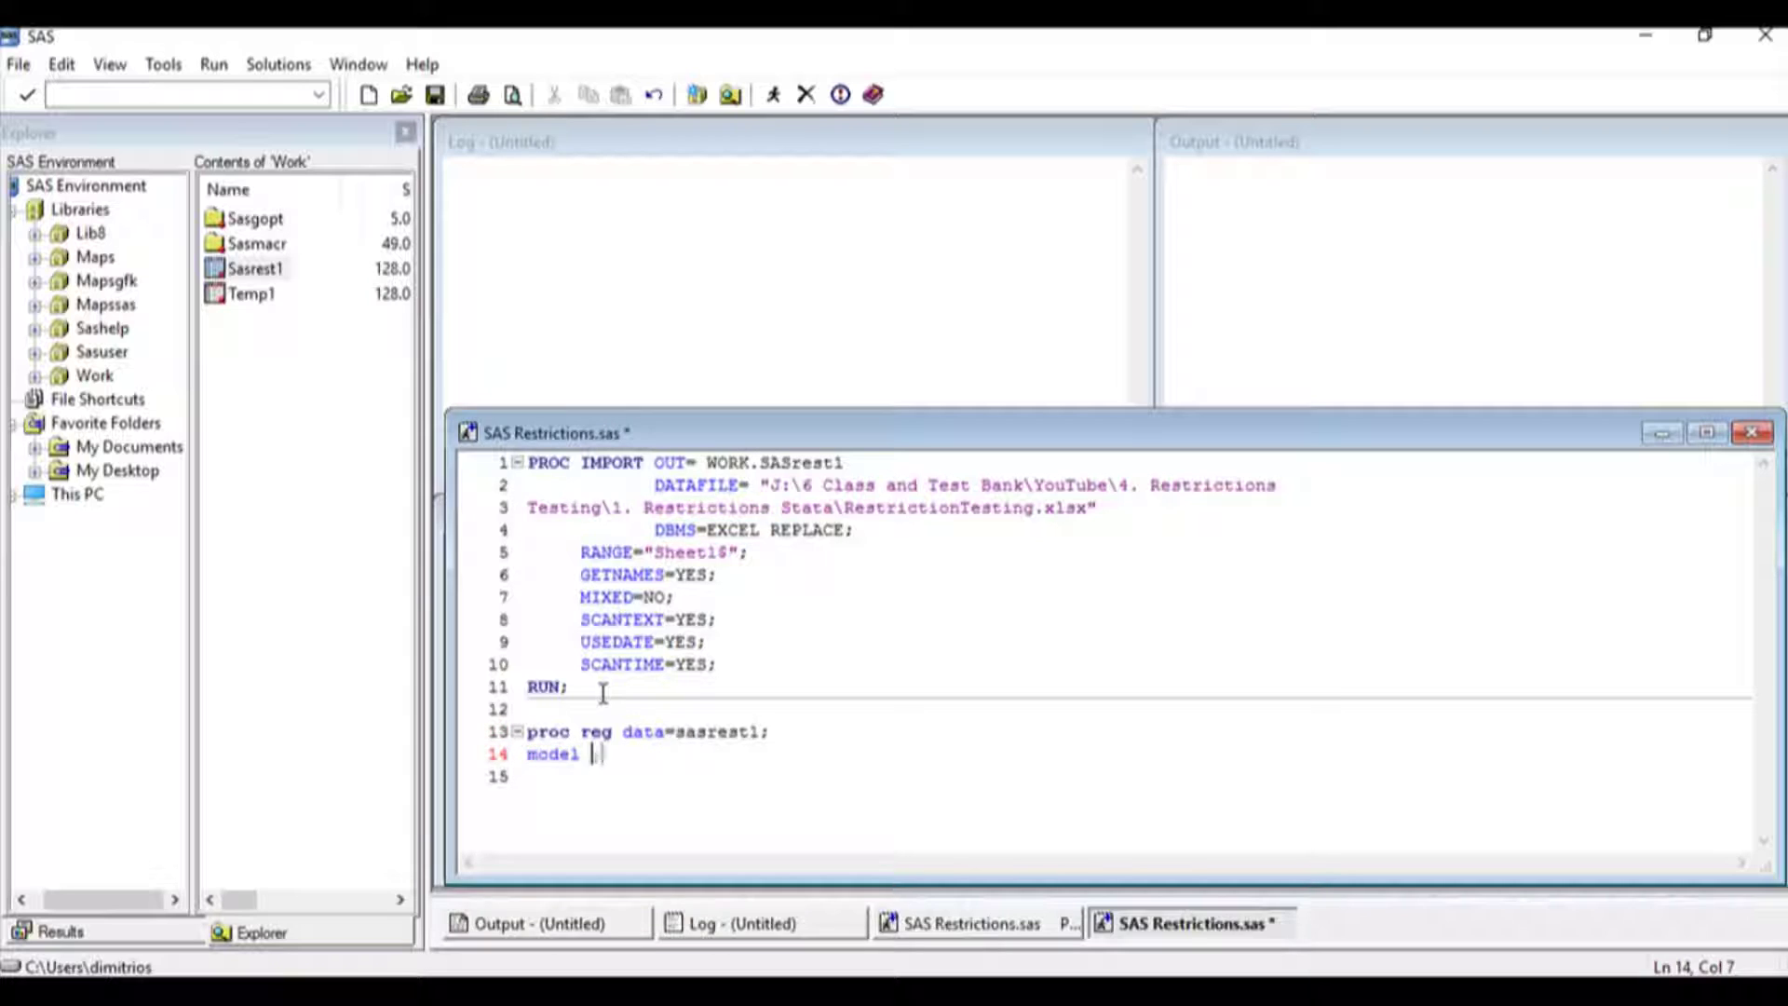
type(" y=x1")
type(" x2 x3 ")
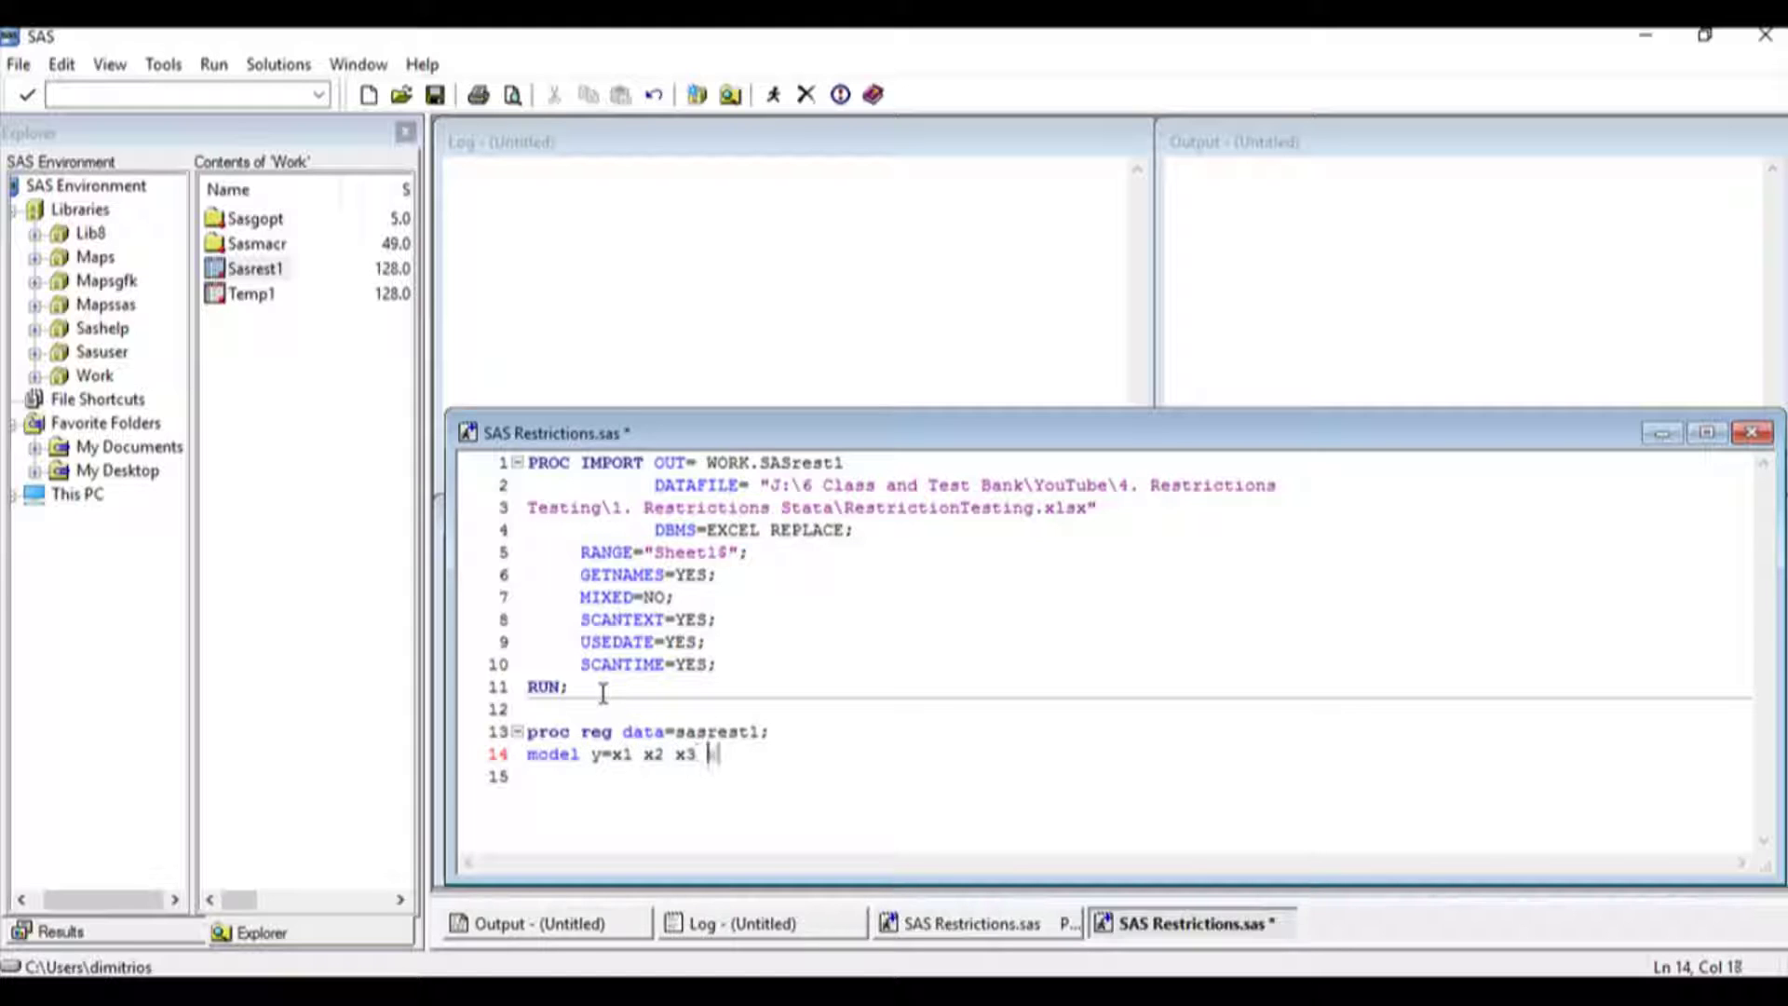
type("x4 x5;")
key("Return")
type("run;")
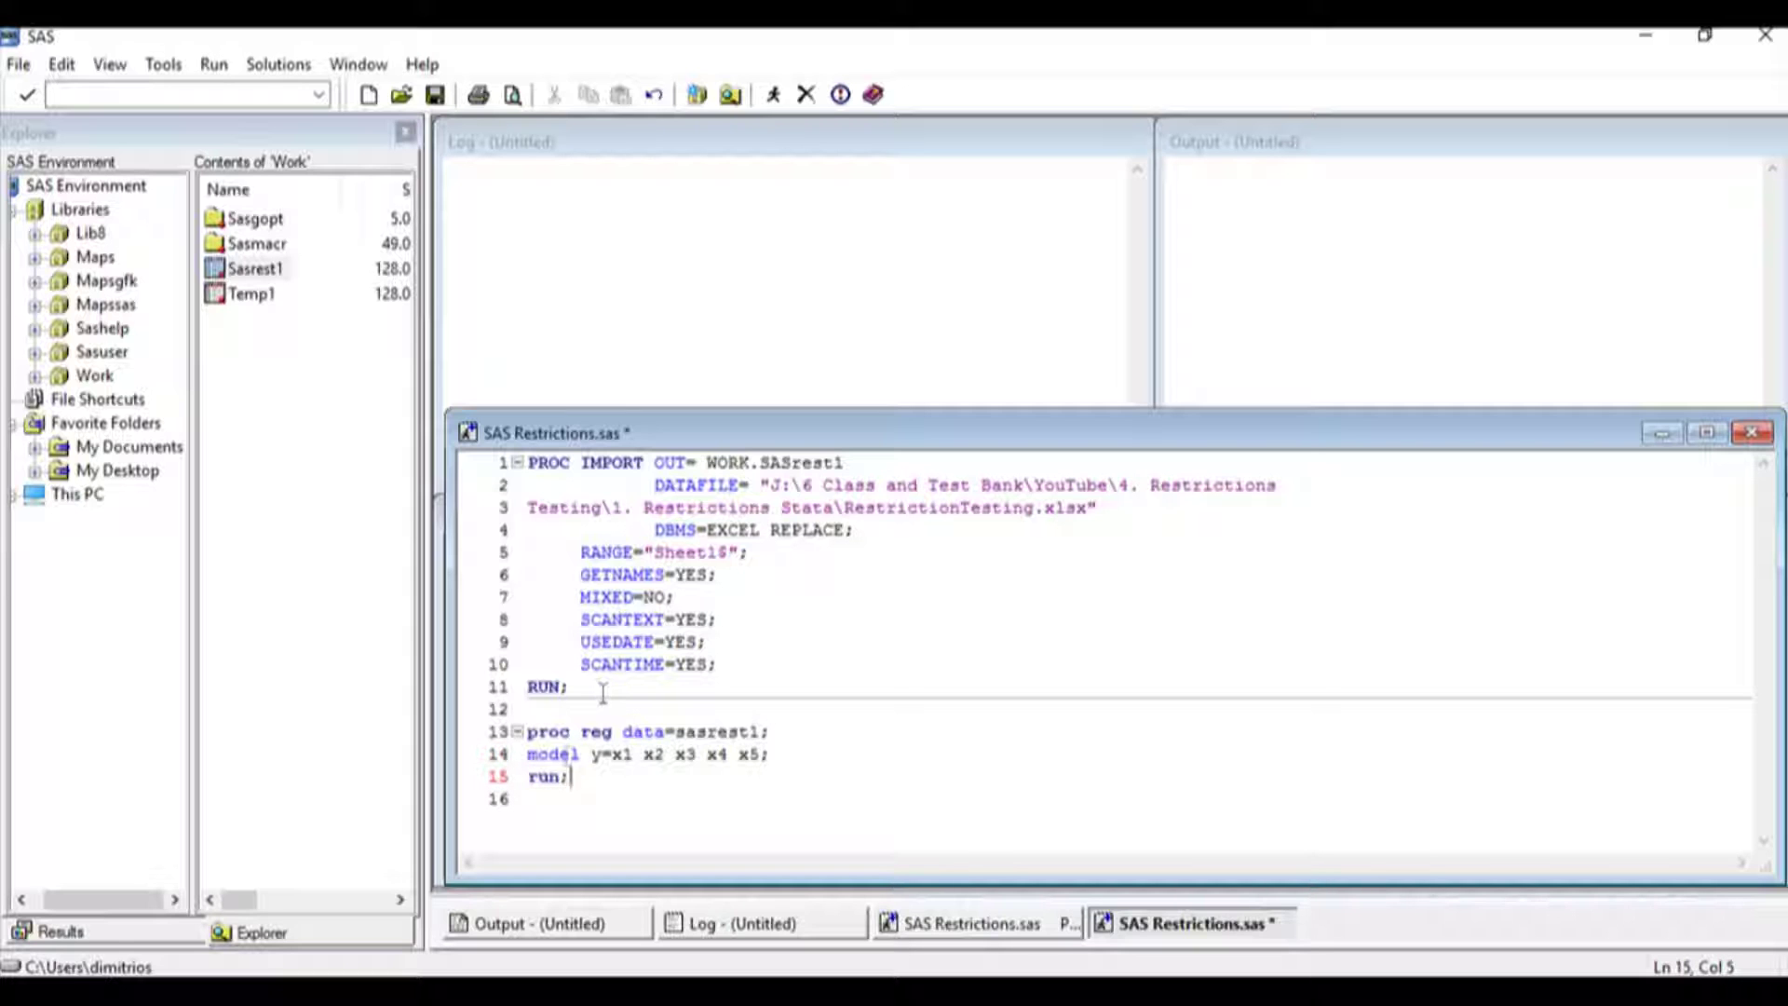
left_click_drag(570, 777, 529, 732)
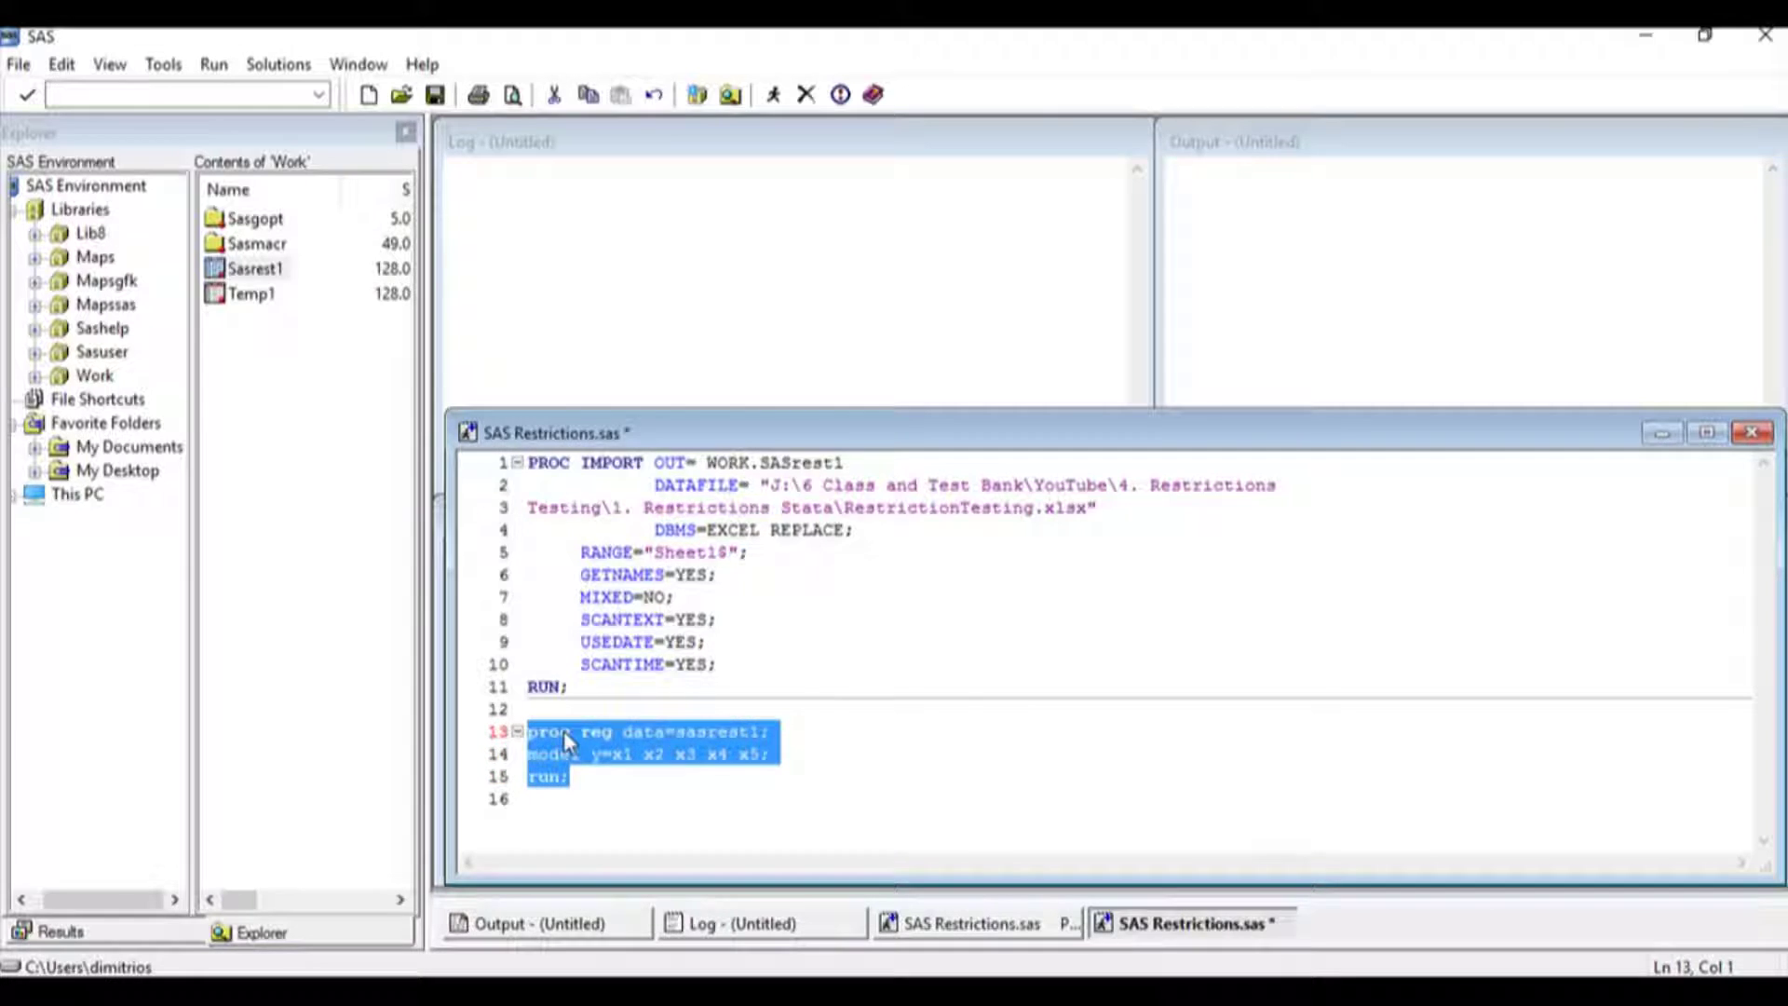
Step: Run the regression (F = 1.55, R-square 0.357), then clear all output
key("F3")
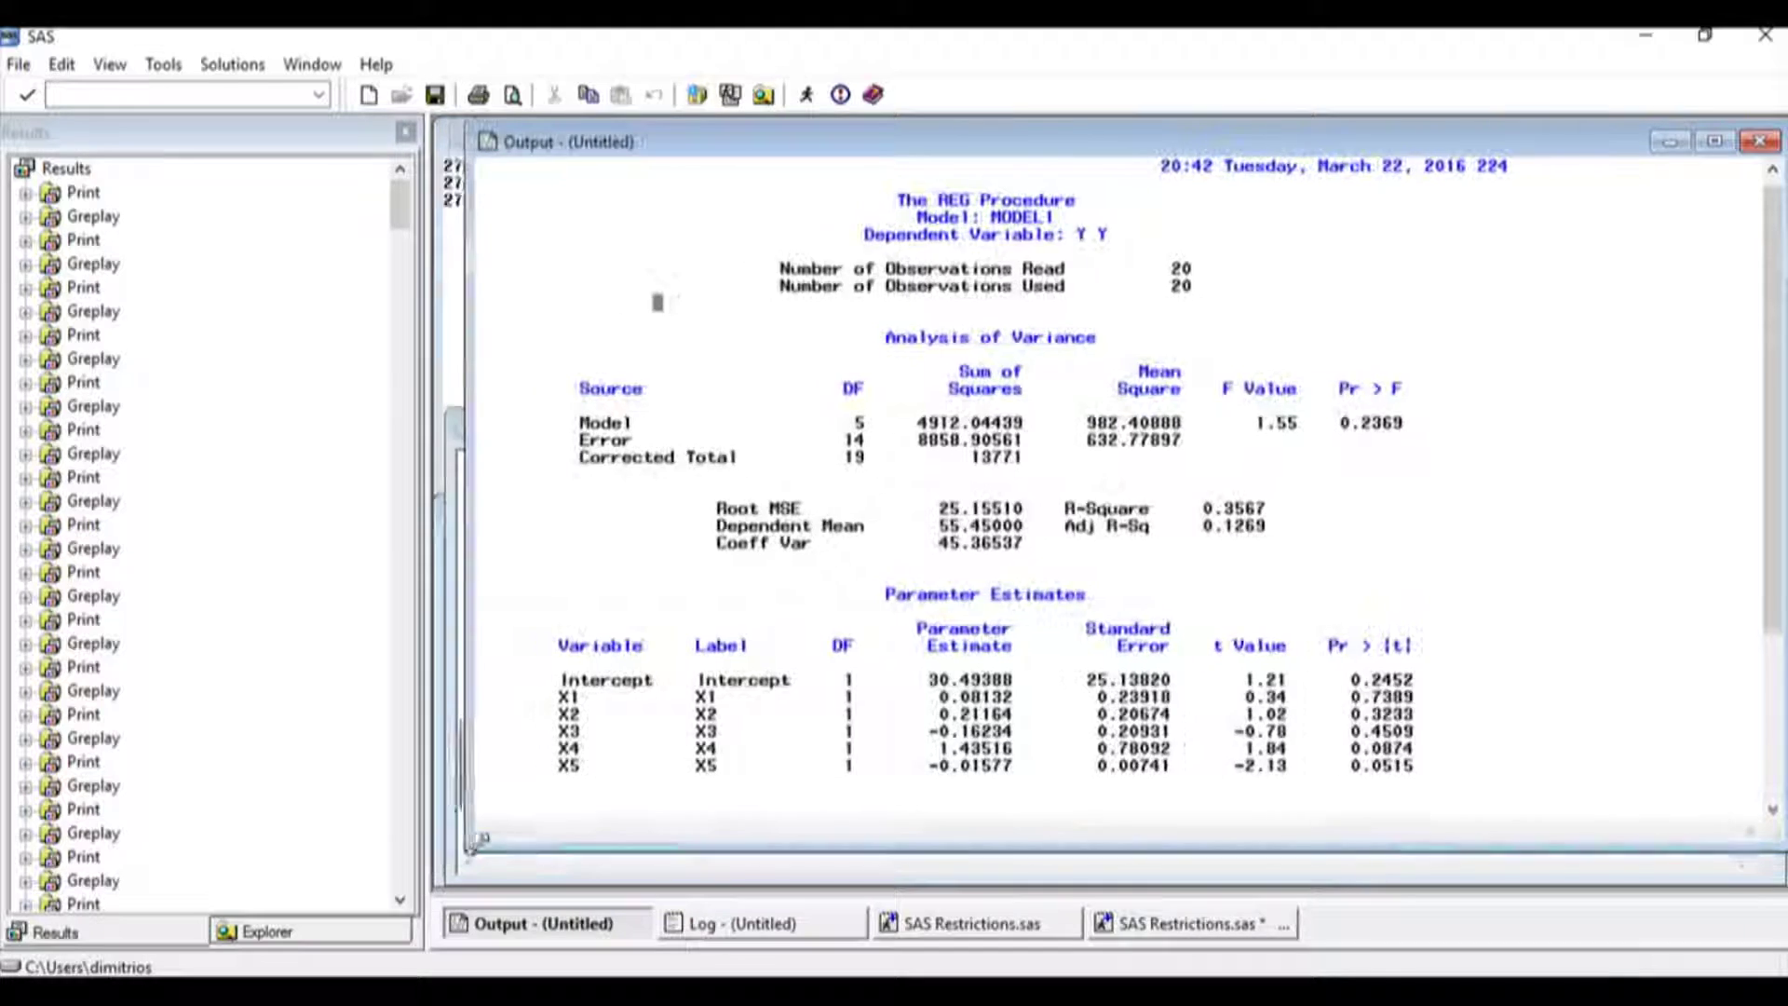
left_click_drag(442, 858, 478, 852)
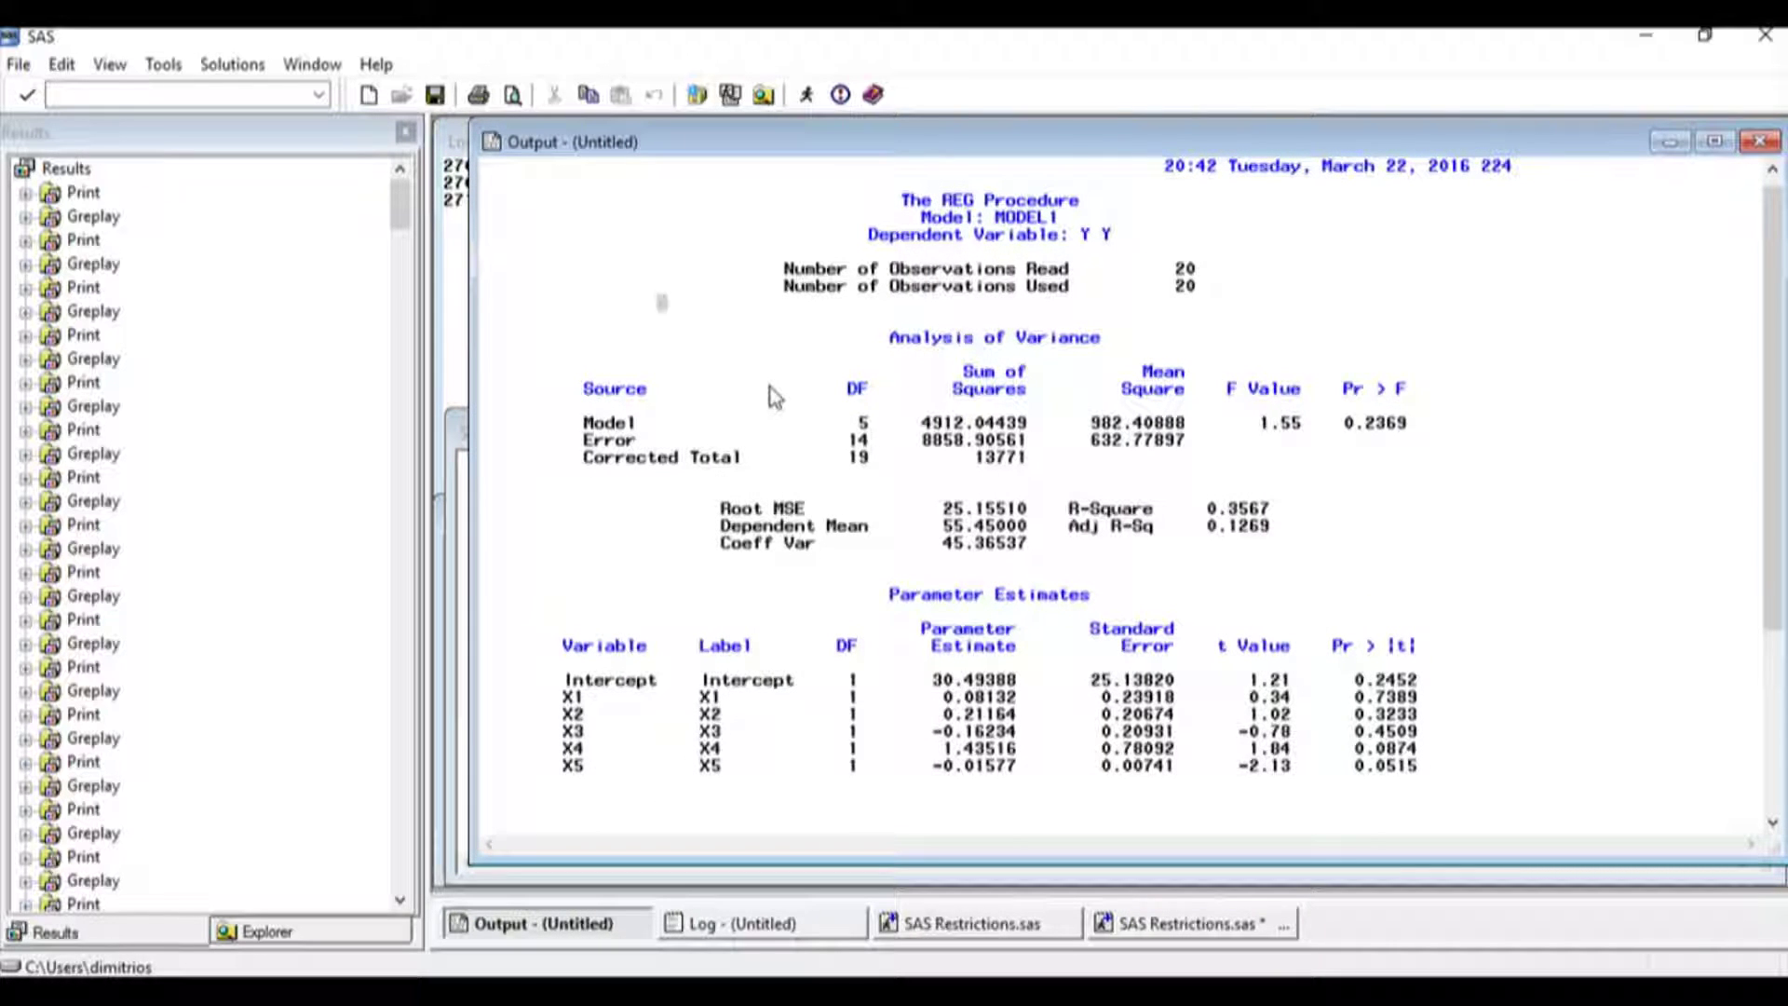
right_click(773, 397)
mouse_move(816, 428)
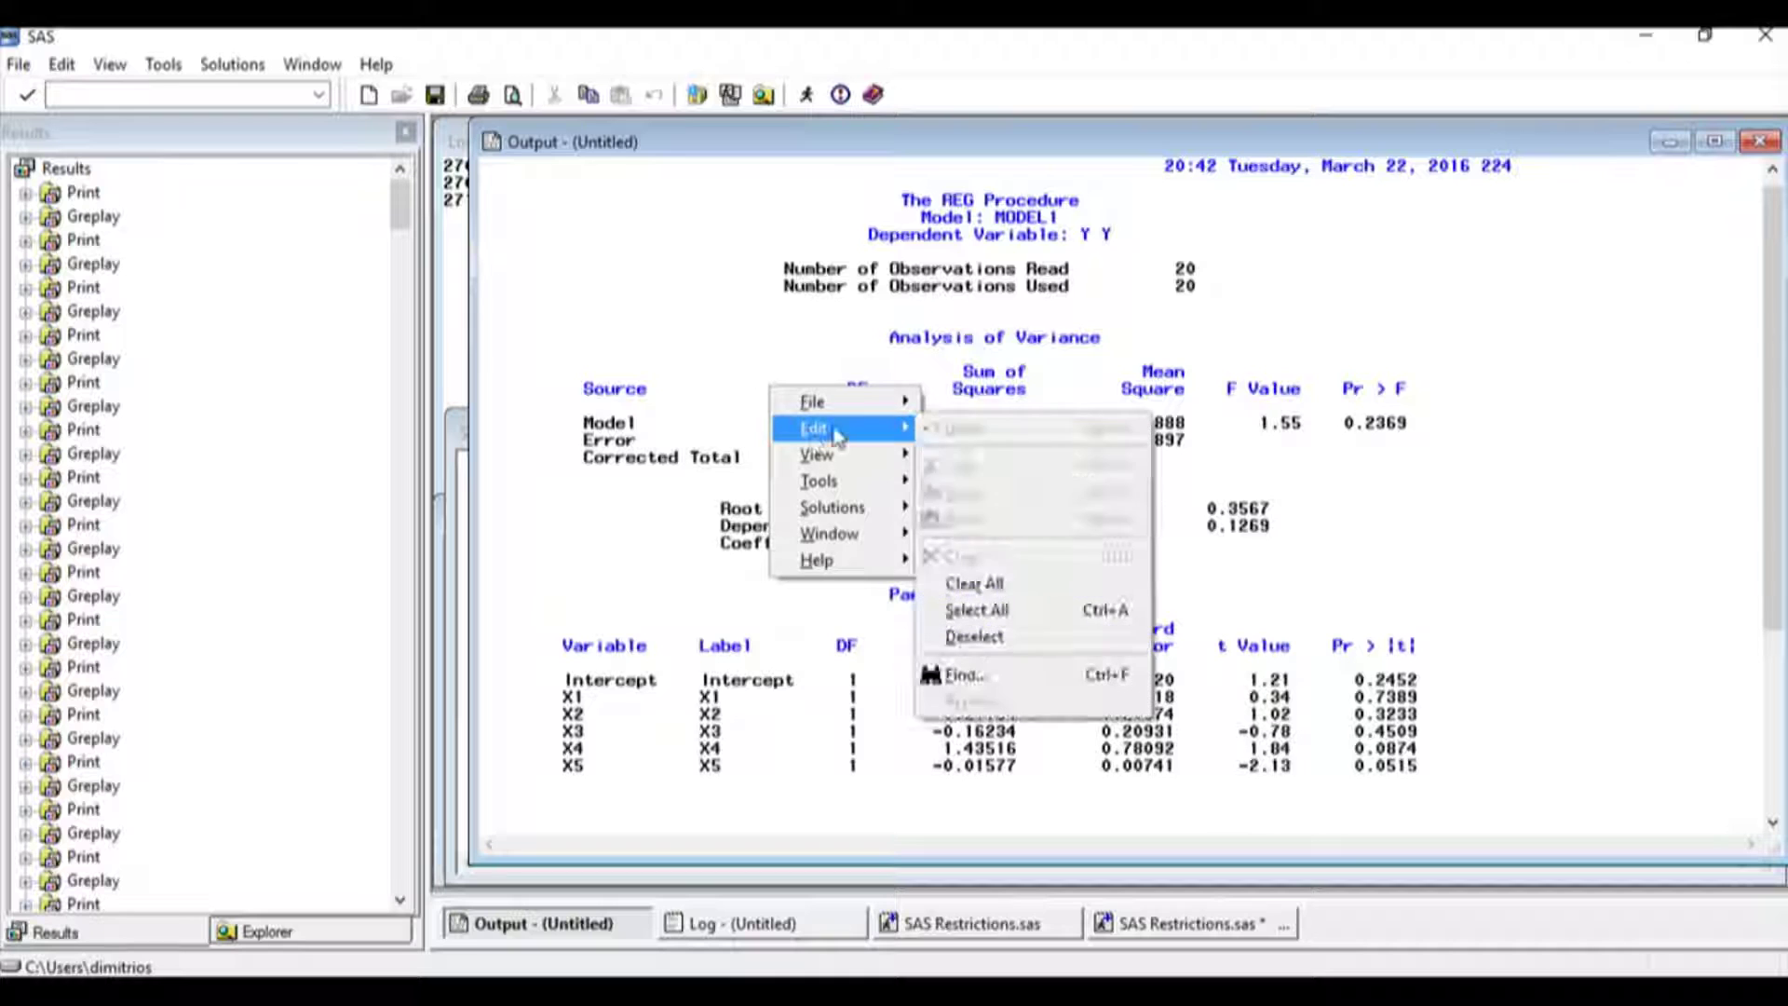
left_click(965, 582)
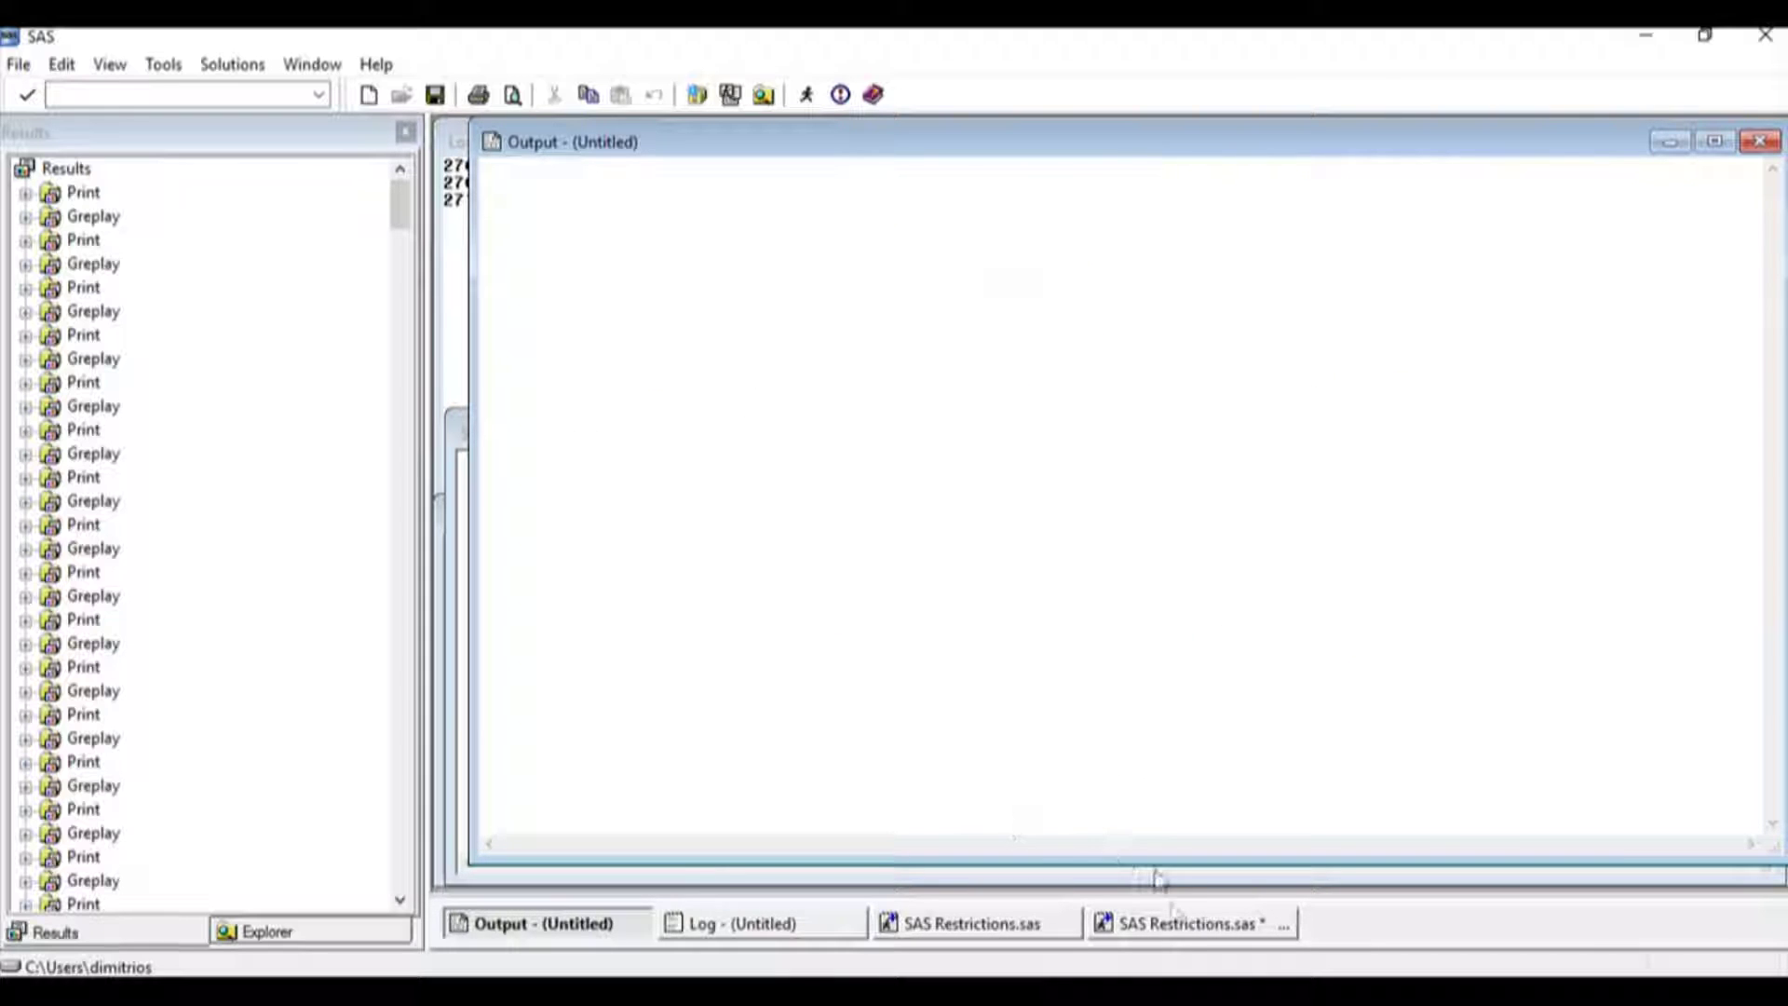
Step: Insert a blank line before run; in the regression code
left_click(1182, 924)
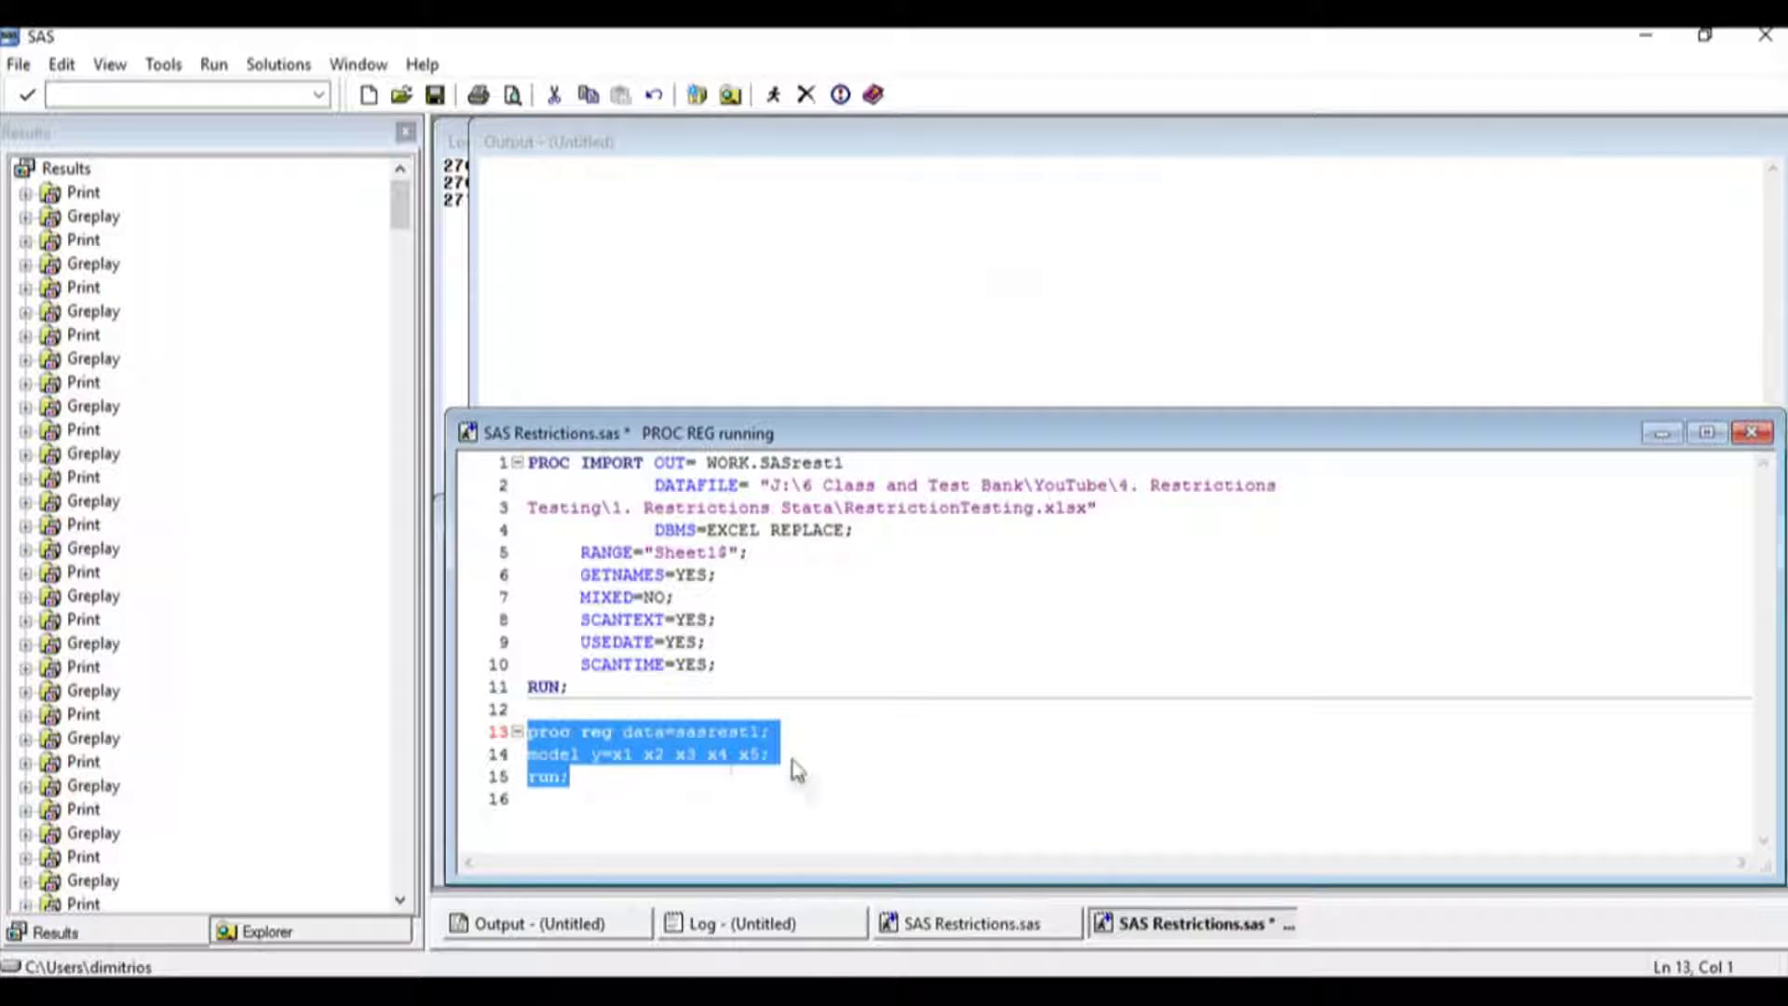
left_click(798, 754)
key("Return")
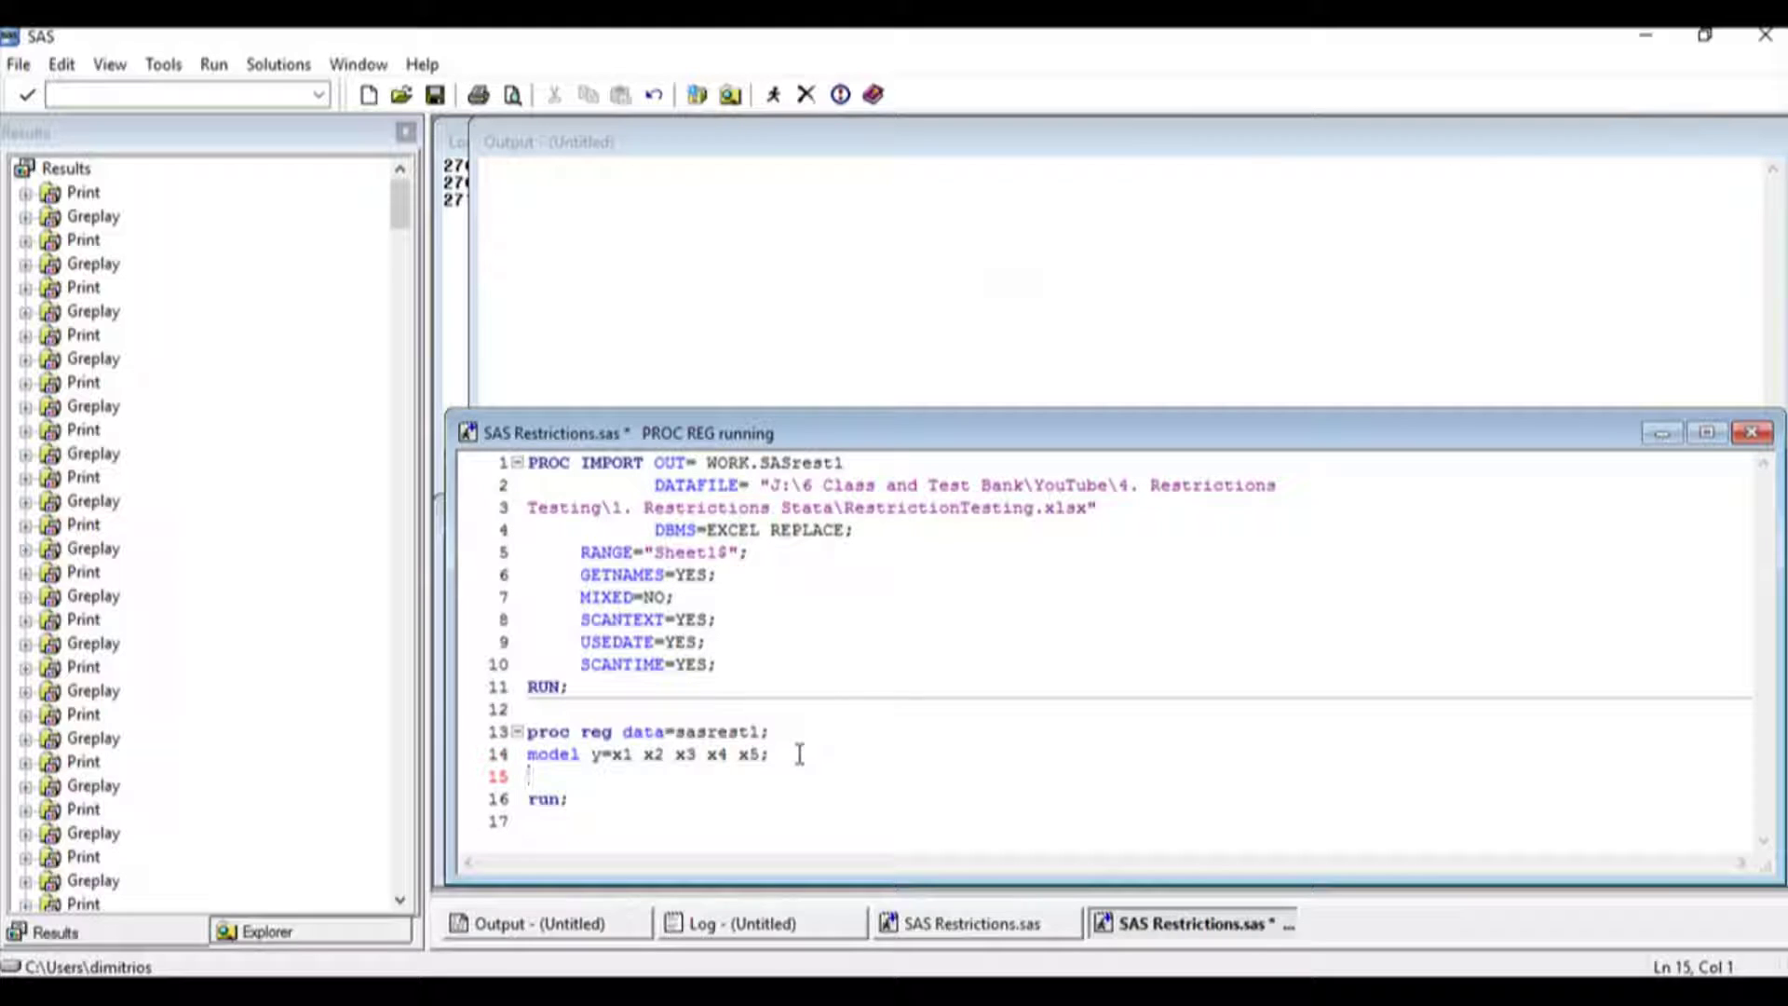
type("te")
type("1")
type("=0")
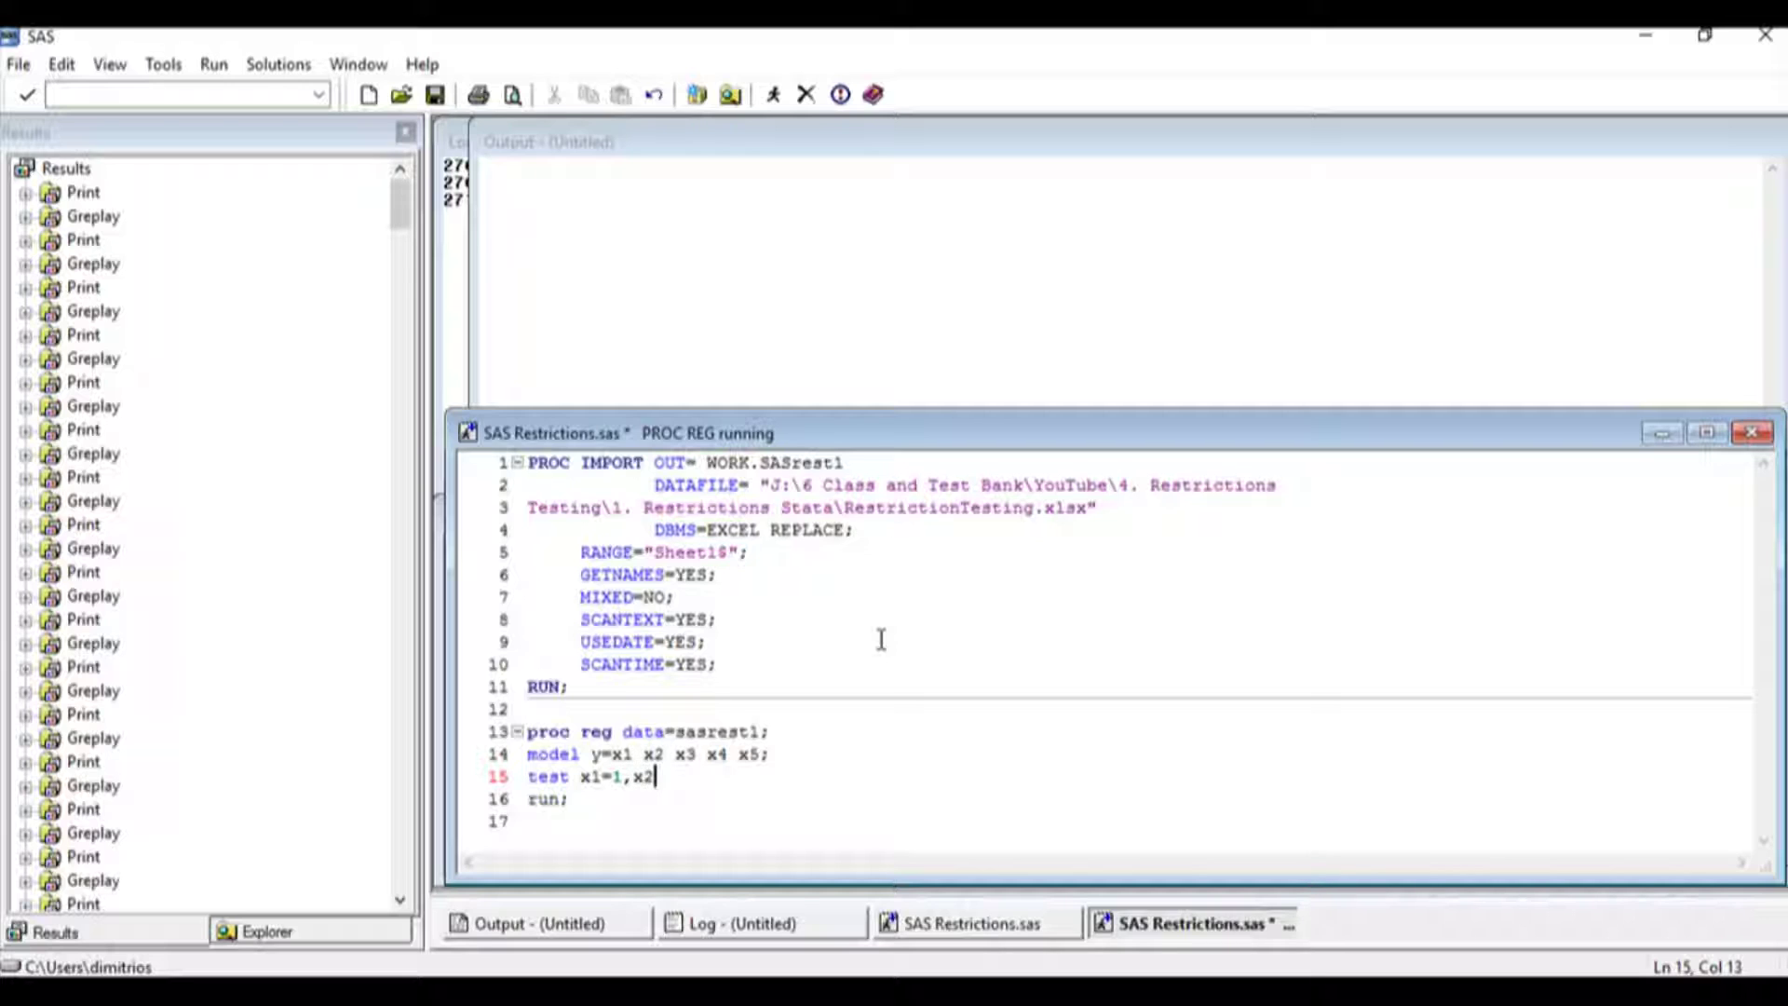
type("=4")
type(";")
Step: Add test x1=1,x2-x3=4; and select the PROC REG block on lines 13–16
left_click_drag(573, 818, 512, 736)
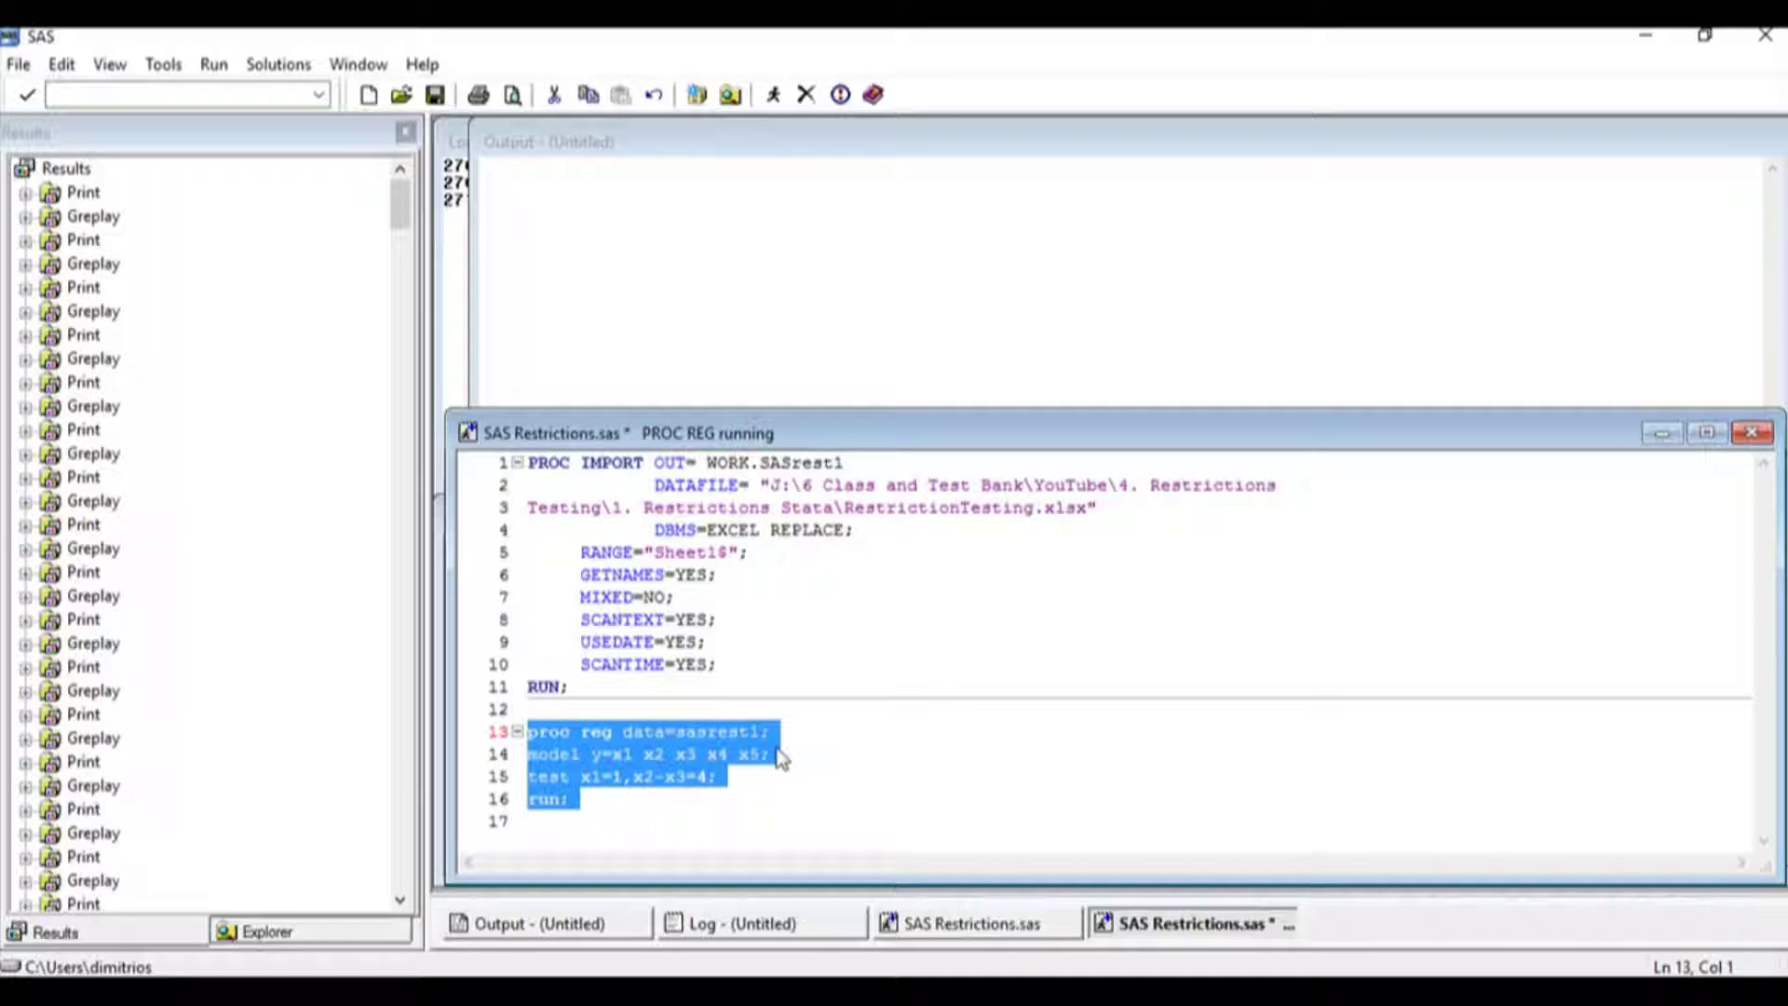
Step: Submit the selected regression and review Test 1: F = 74.87 on 2 and 14 df, p < .0001
right_click(658, 748)
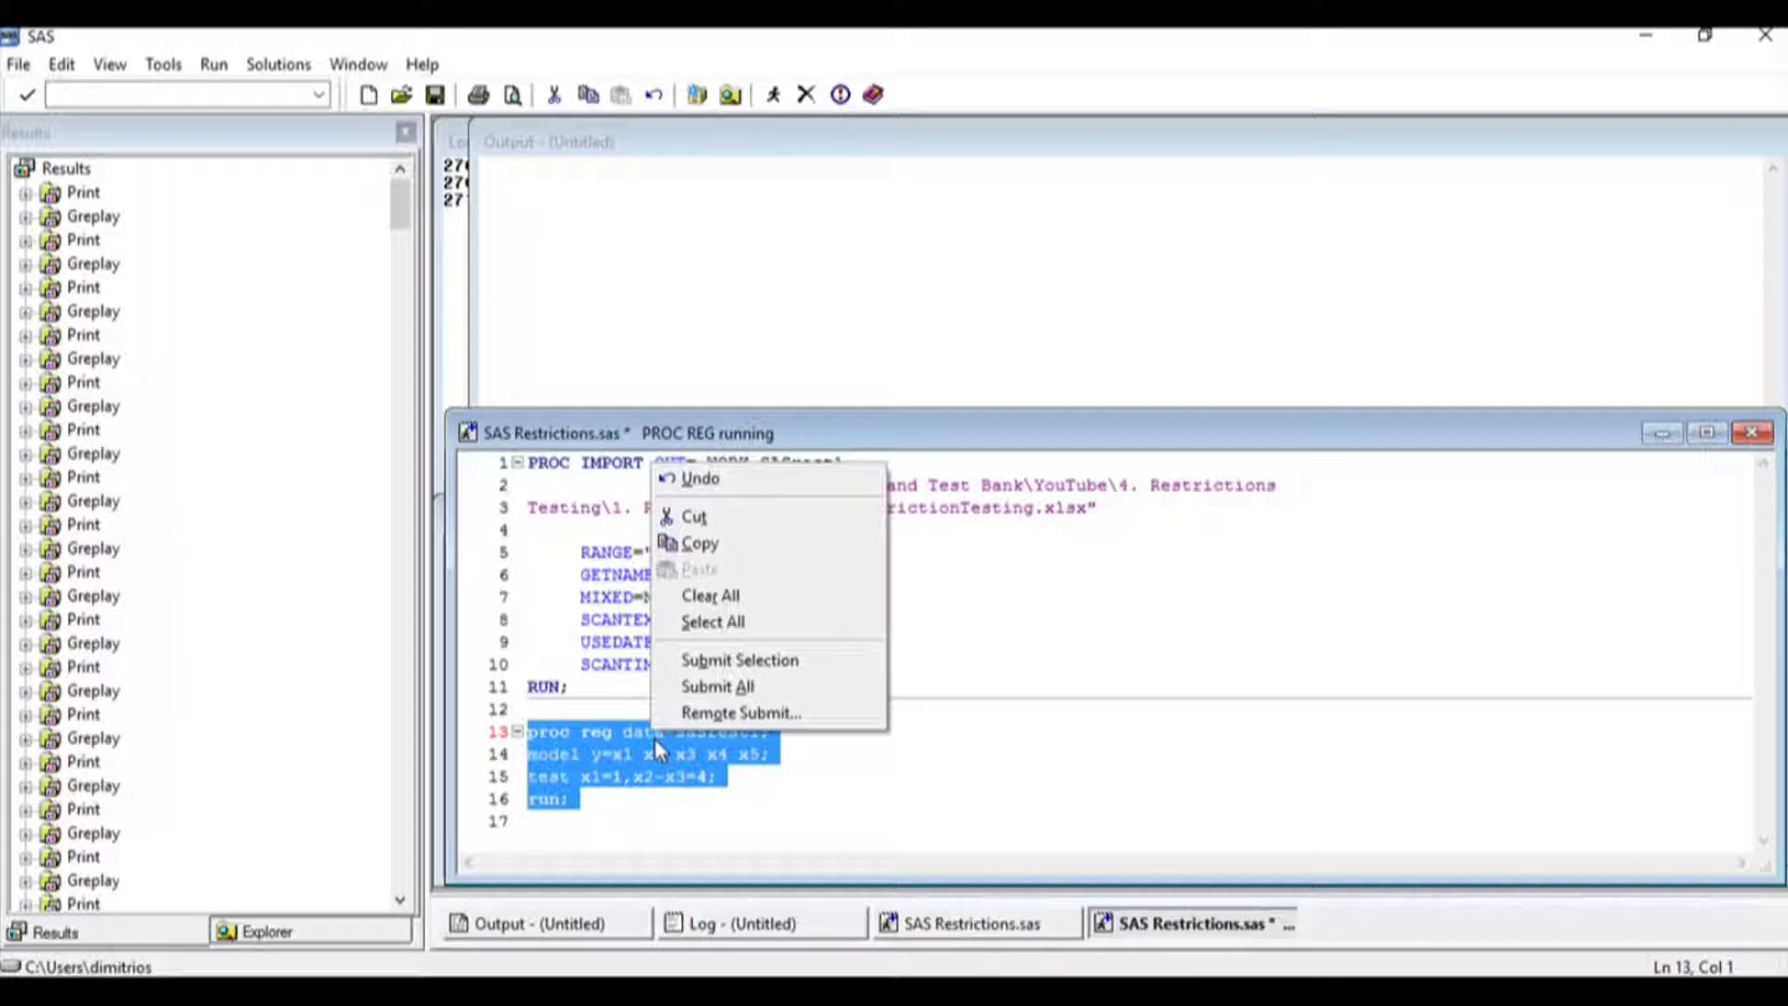
left_click(721, 661)
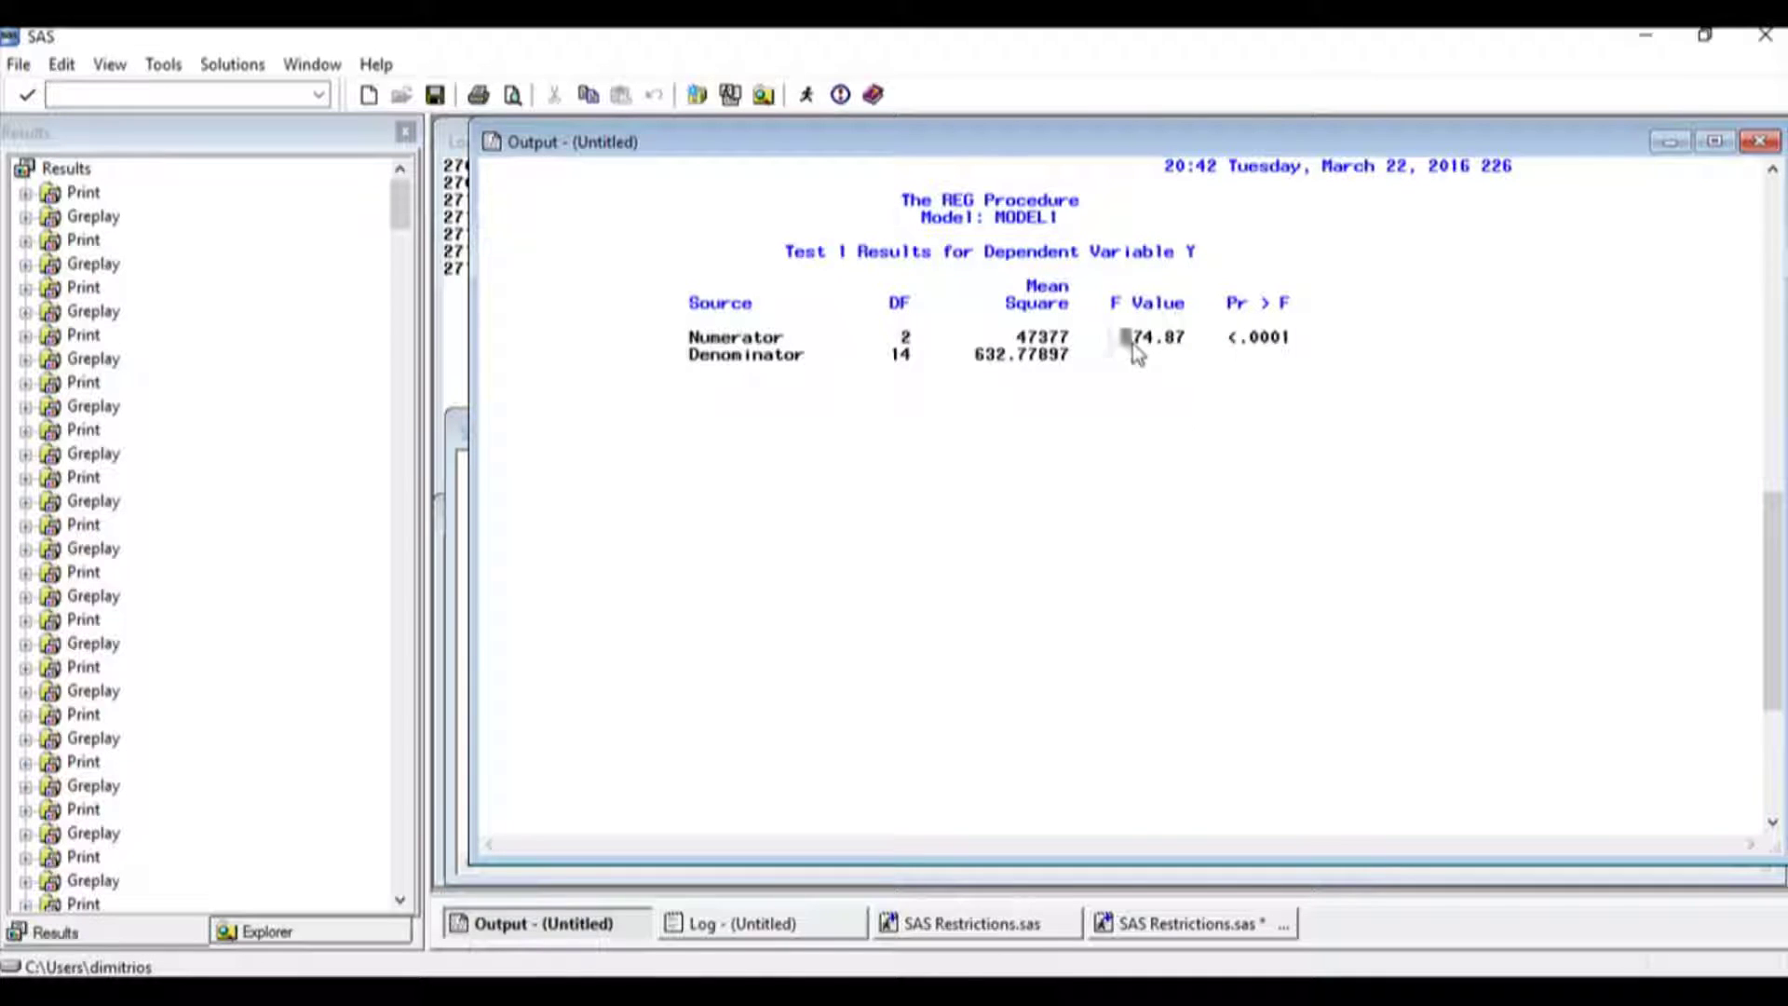
mouse_move(1124, 337)
left_mouse_down()
mouse_move(1194, 362)
mouse_move(1309, 344)
left_mouse_up()
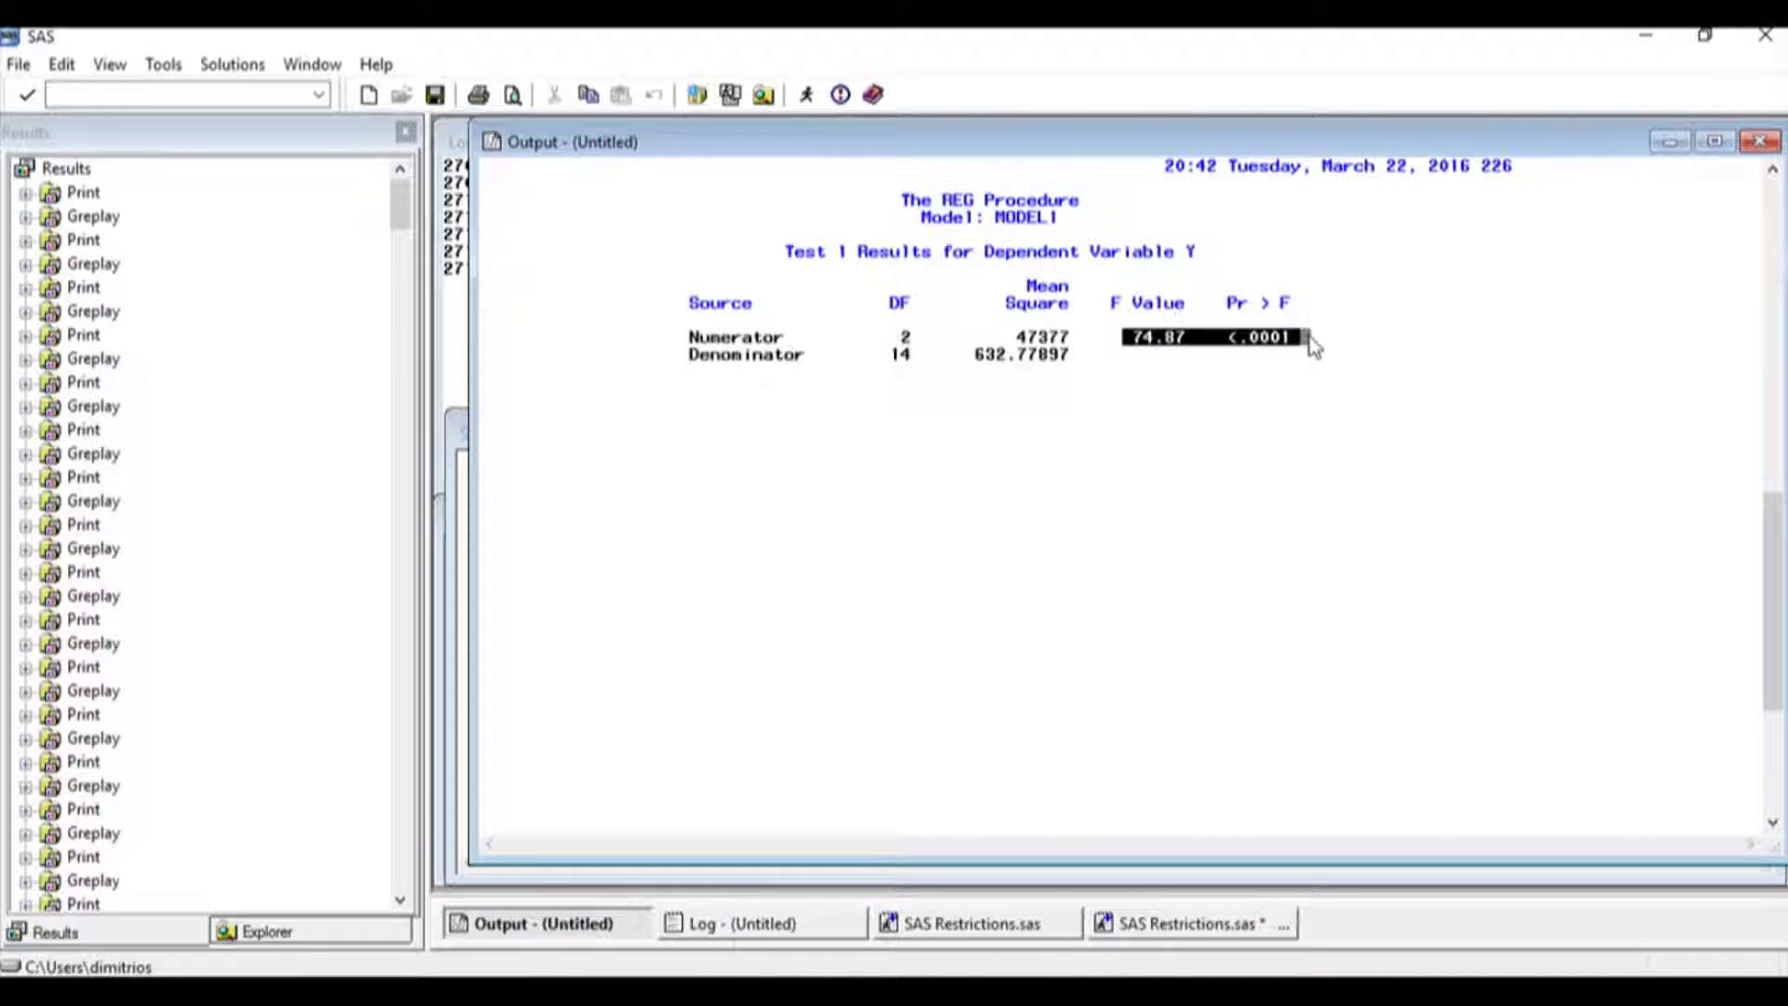
left_click(1249, 356)
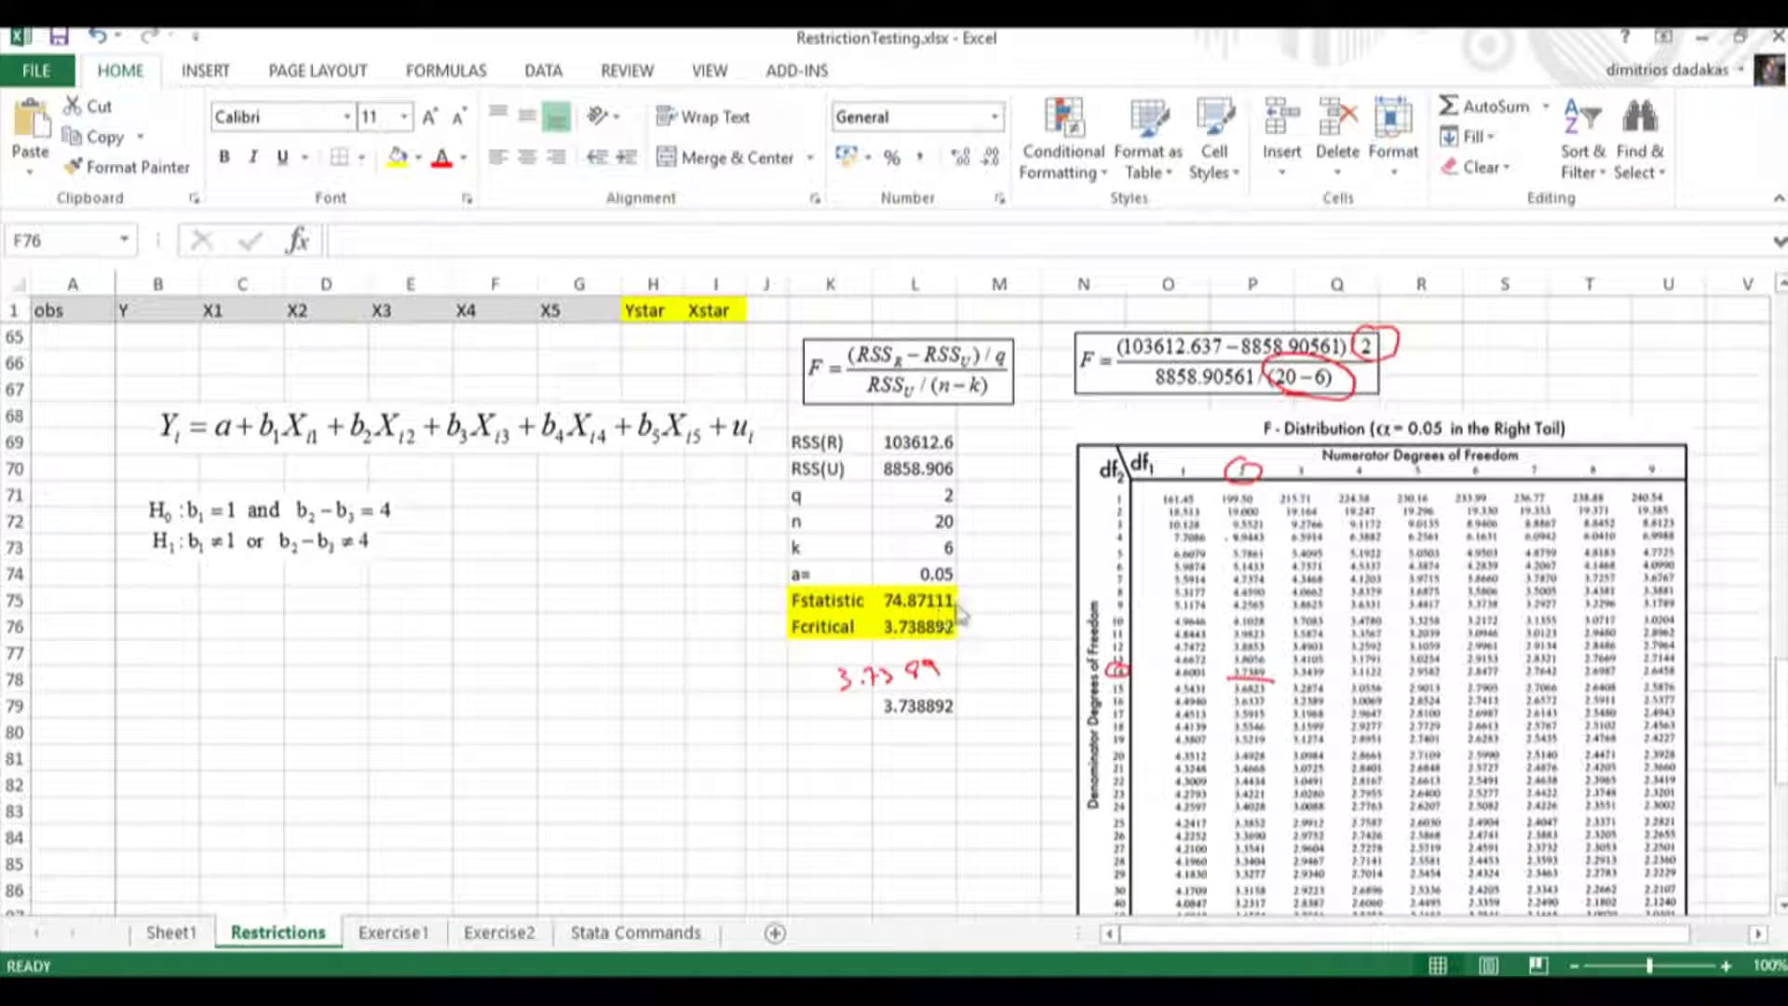
Step: Make the F statistic 74.87111 in cell L75 red, then return to SAS
left_click(922, 602)
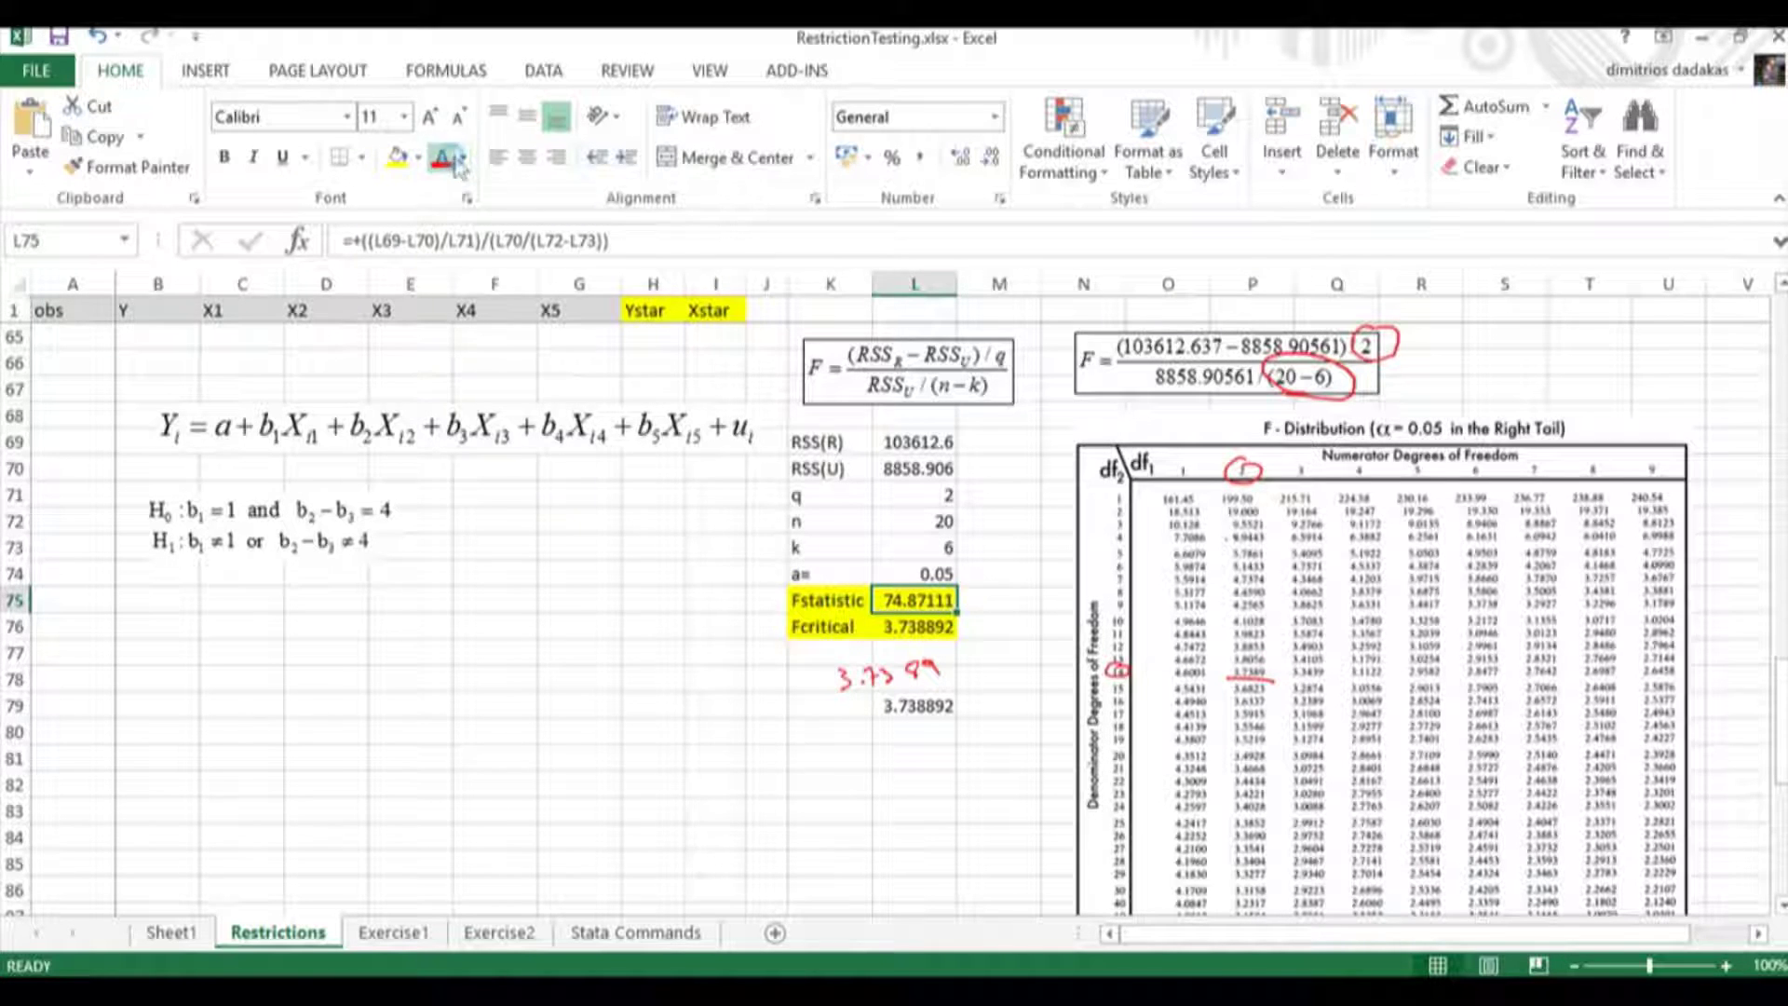
left_click(445, 157)
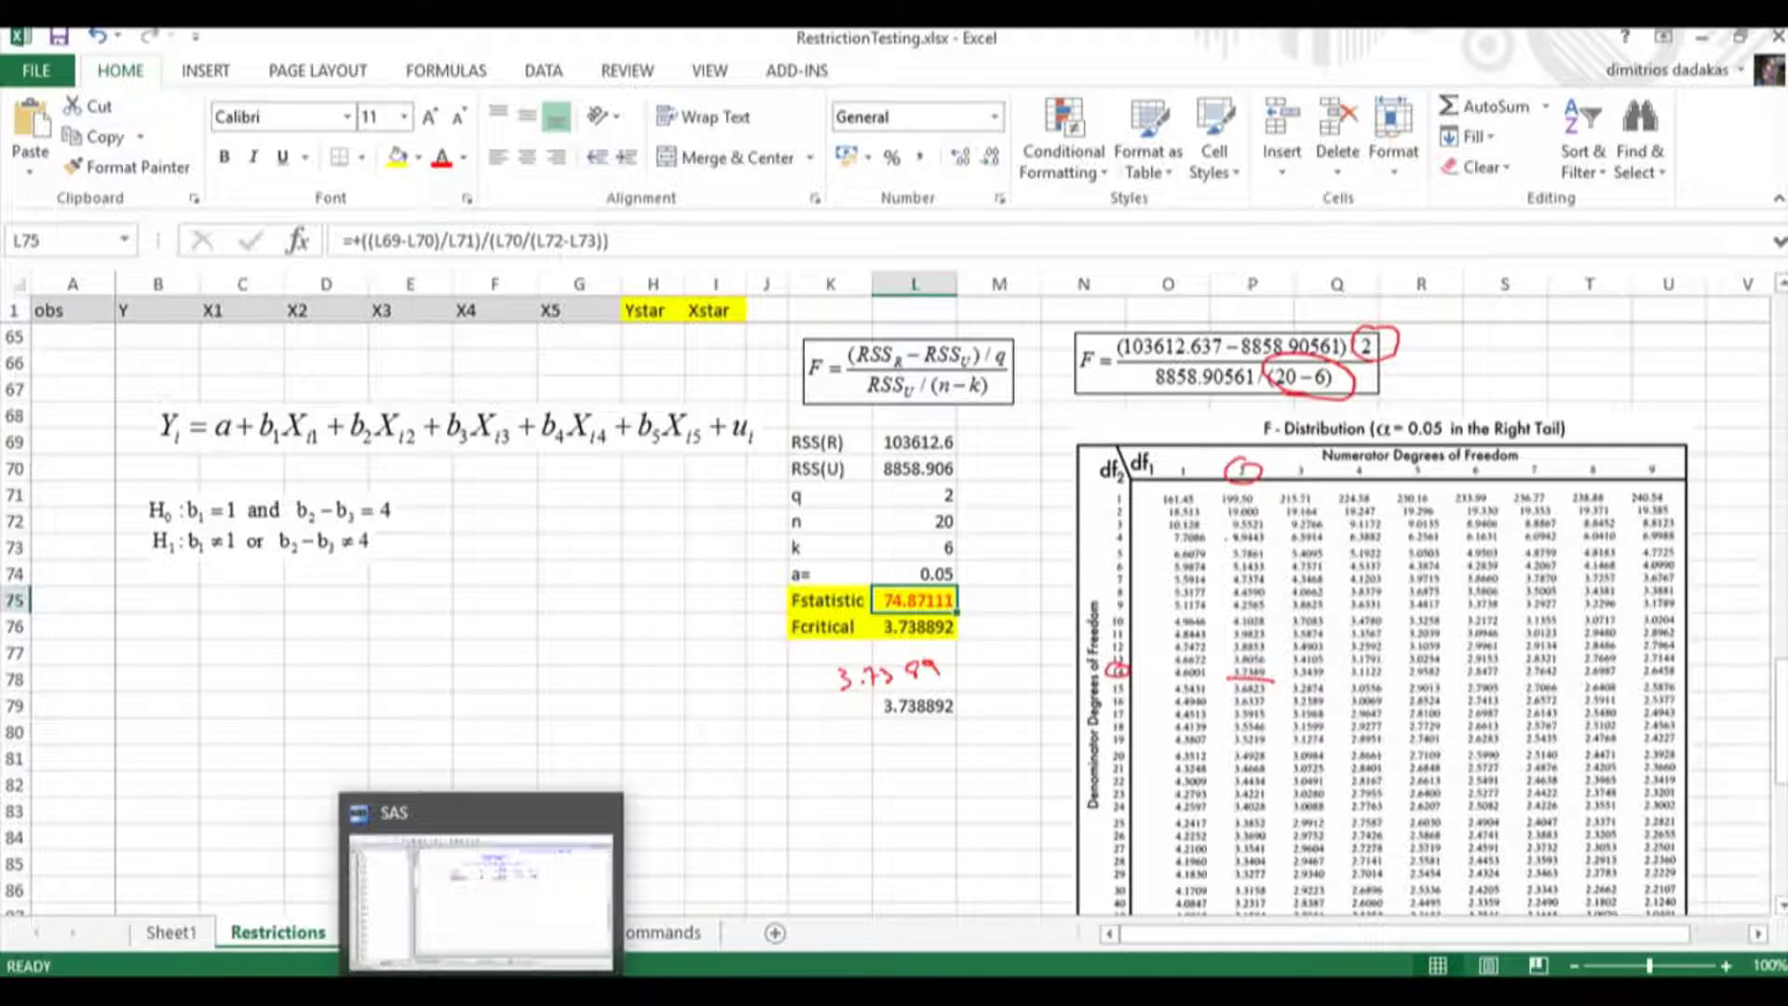
left_click(487, 852)
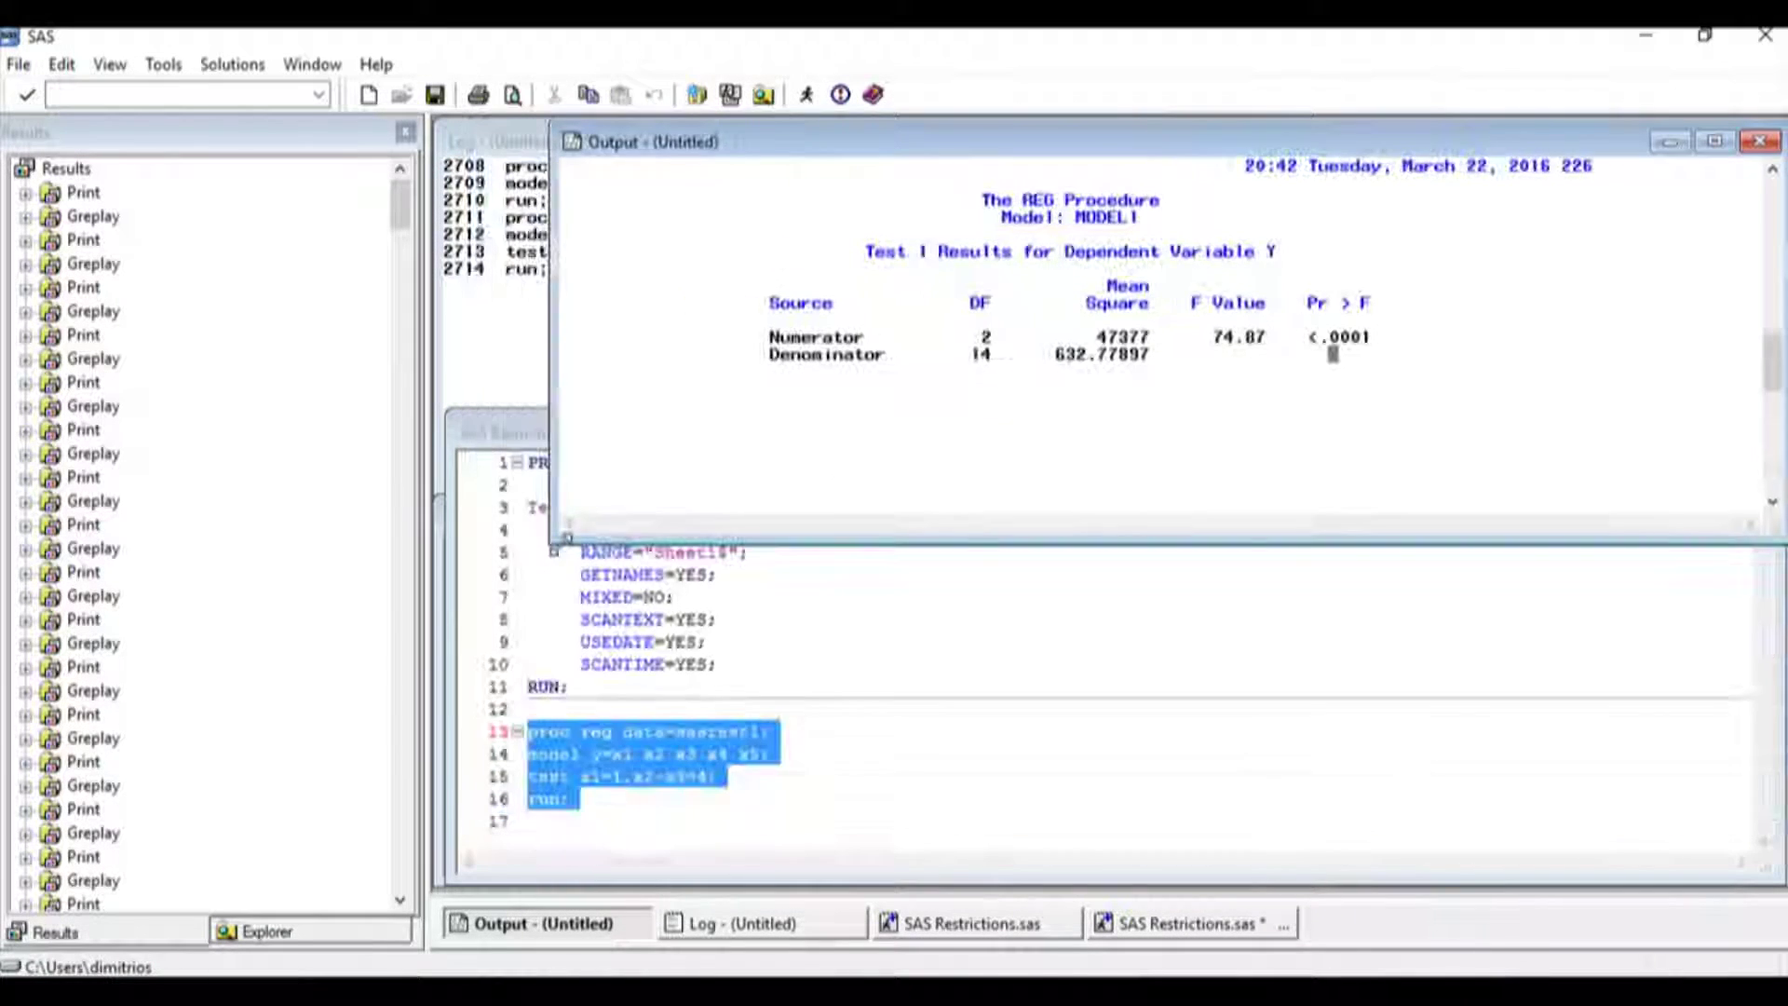
Step: Review the PROC IMPORT code on lines 1–11, briefly opening and closing the Import Data wizard
left_click(731, 625)
left_click_drag(571, 686, 512, 462)
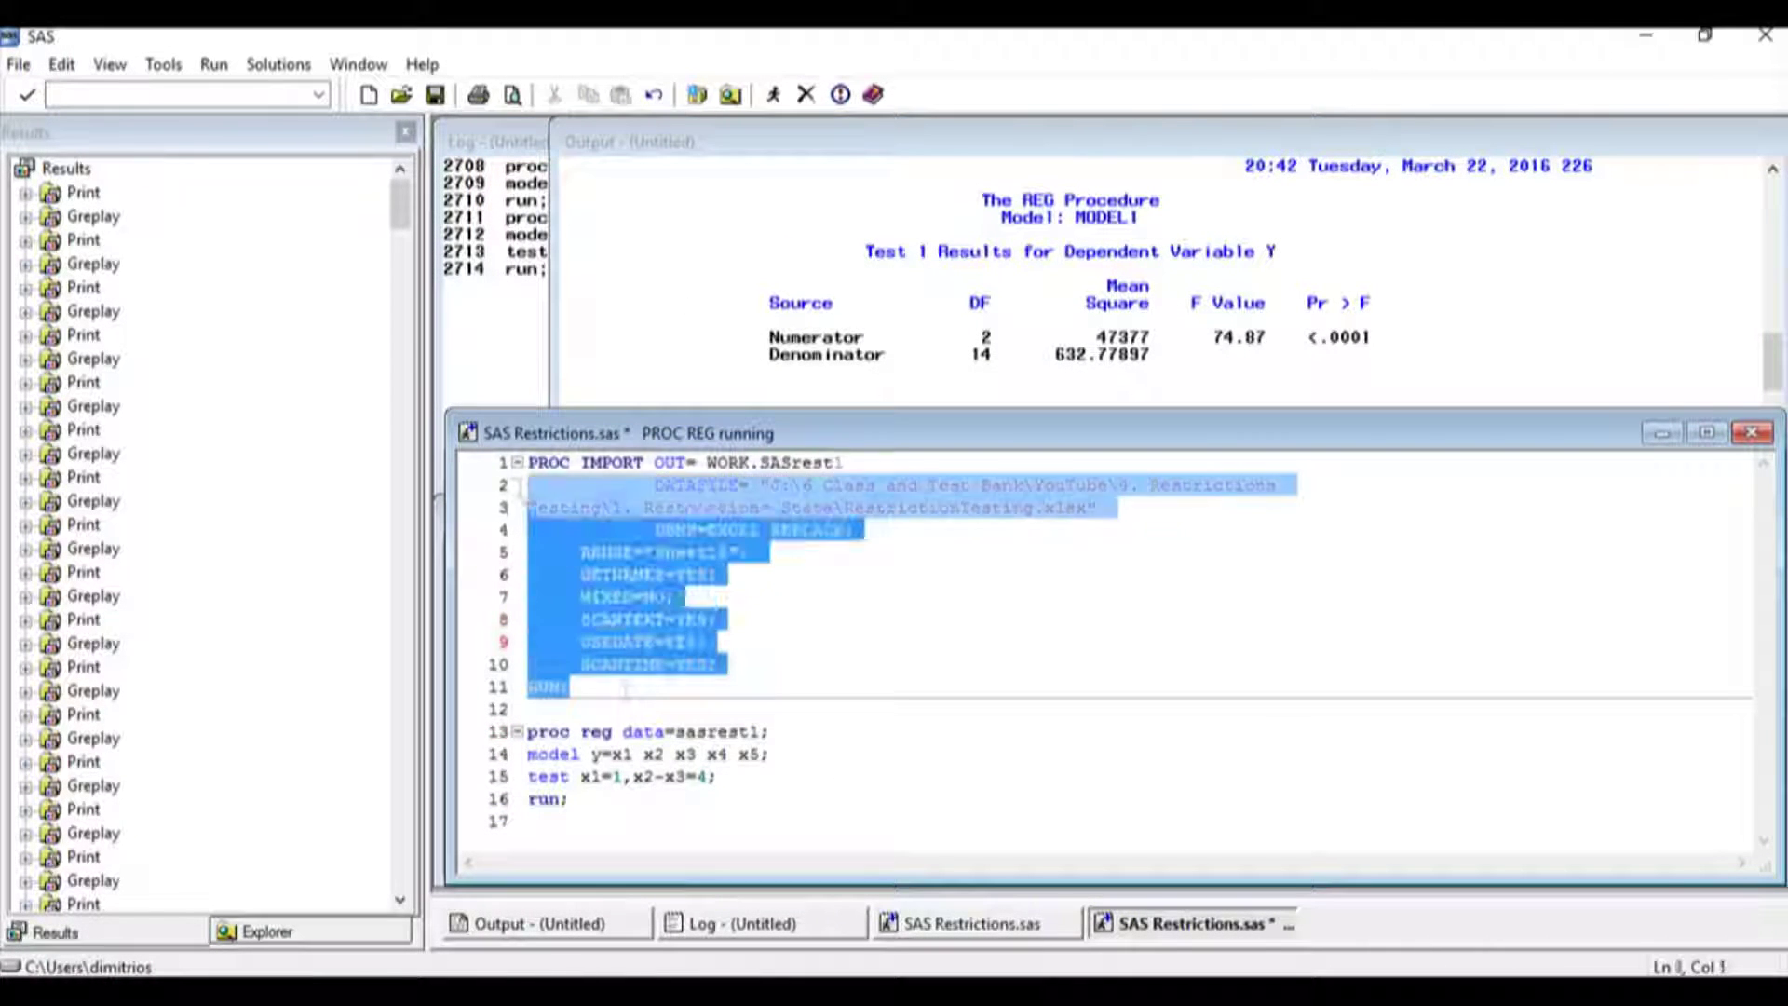
left_click(789, 648)
left_click(19, 65)
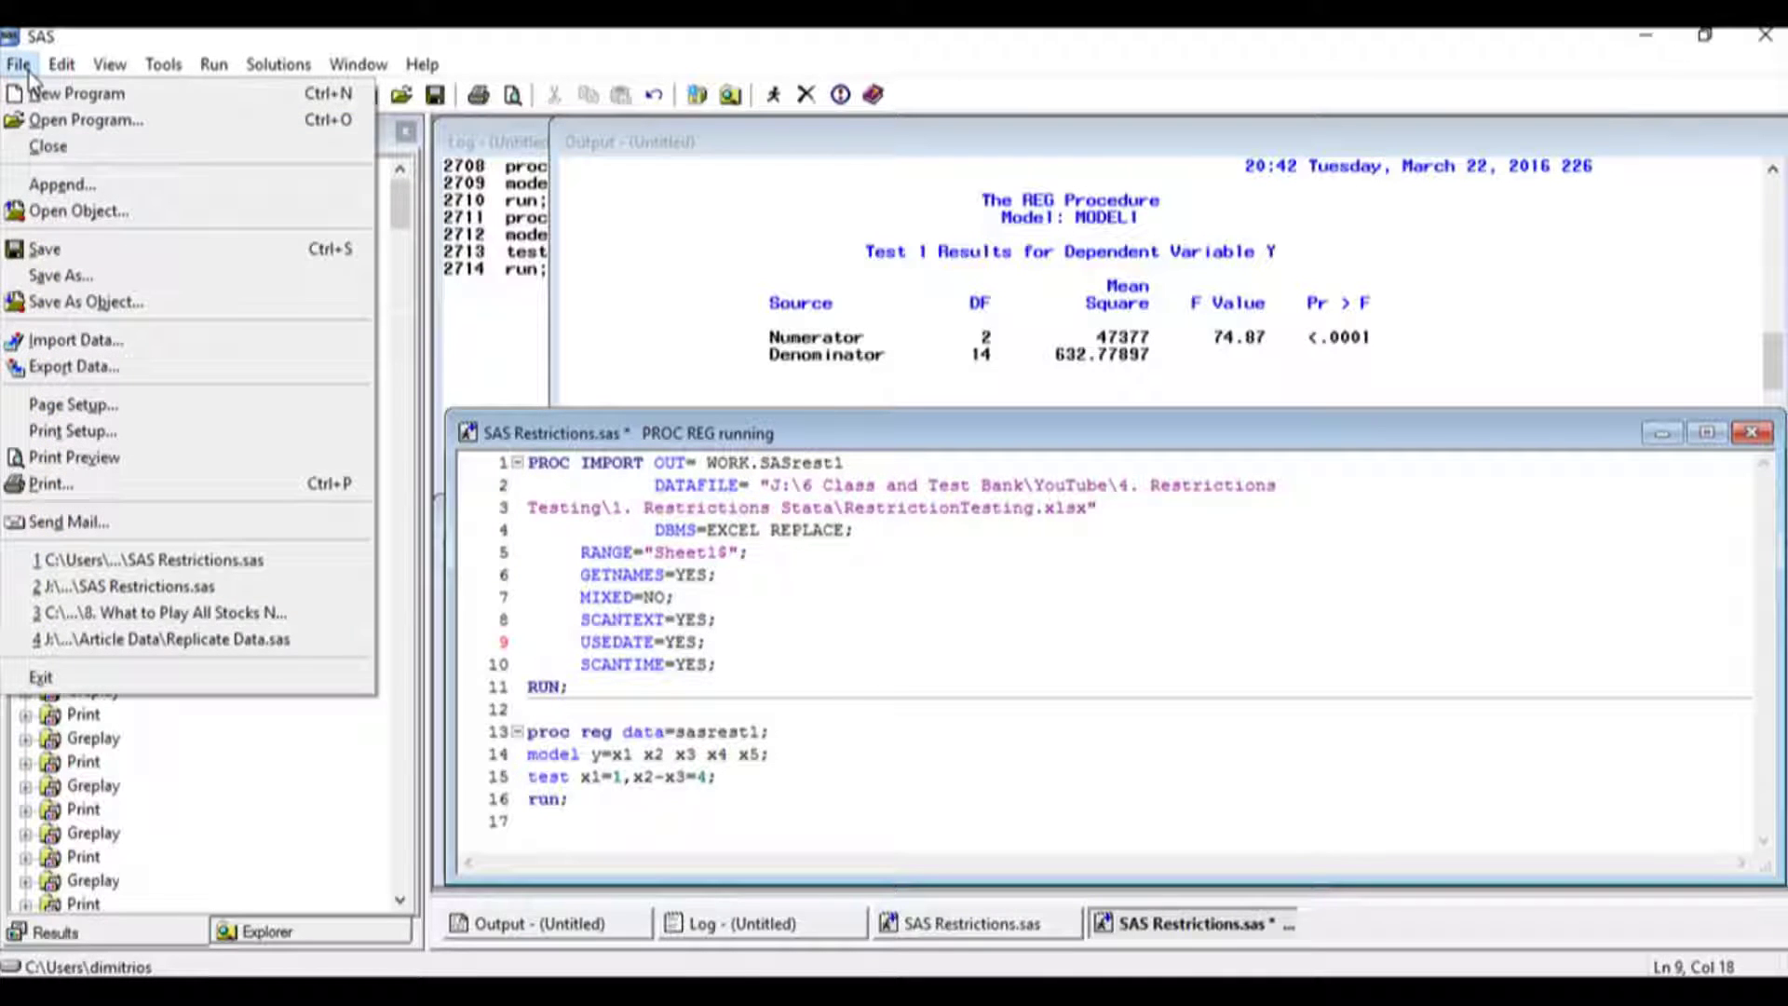
left_click(80, 343)
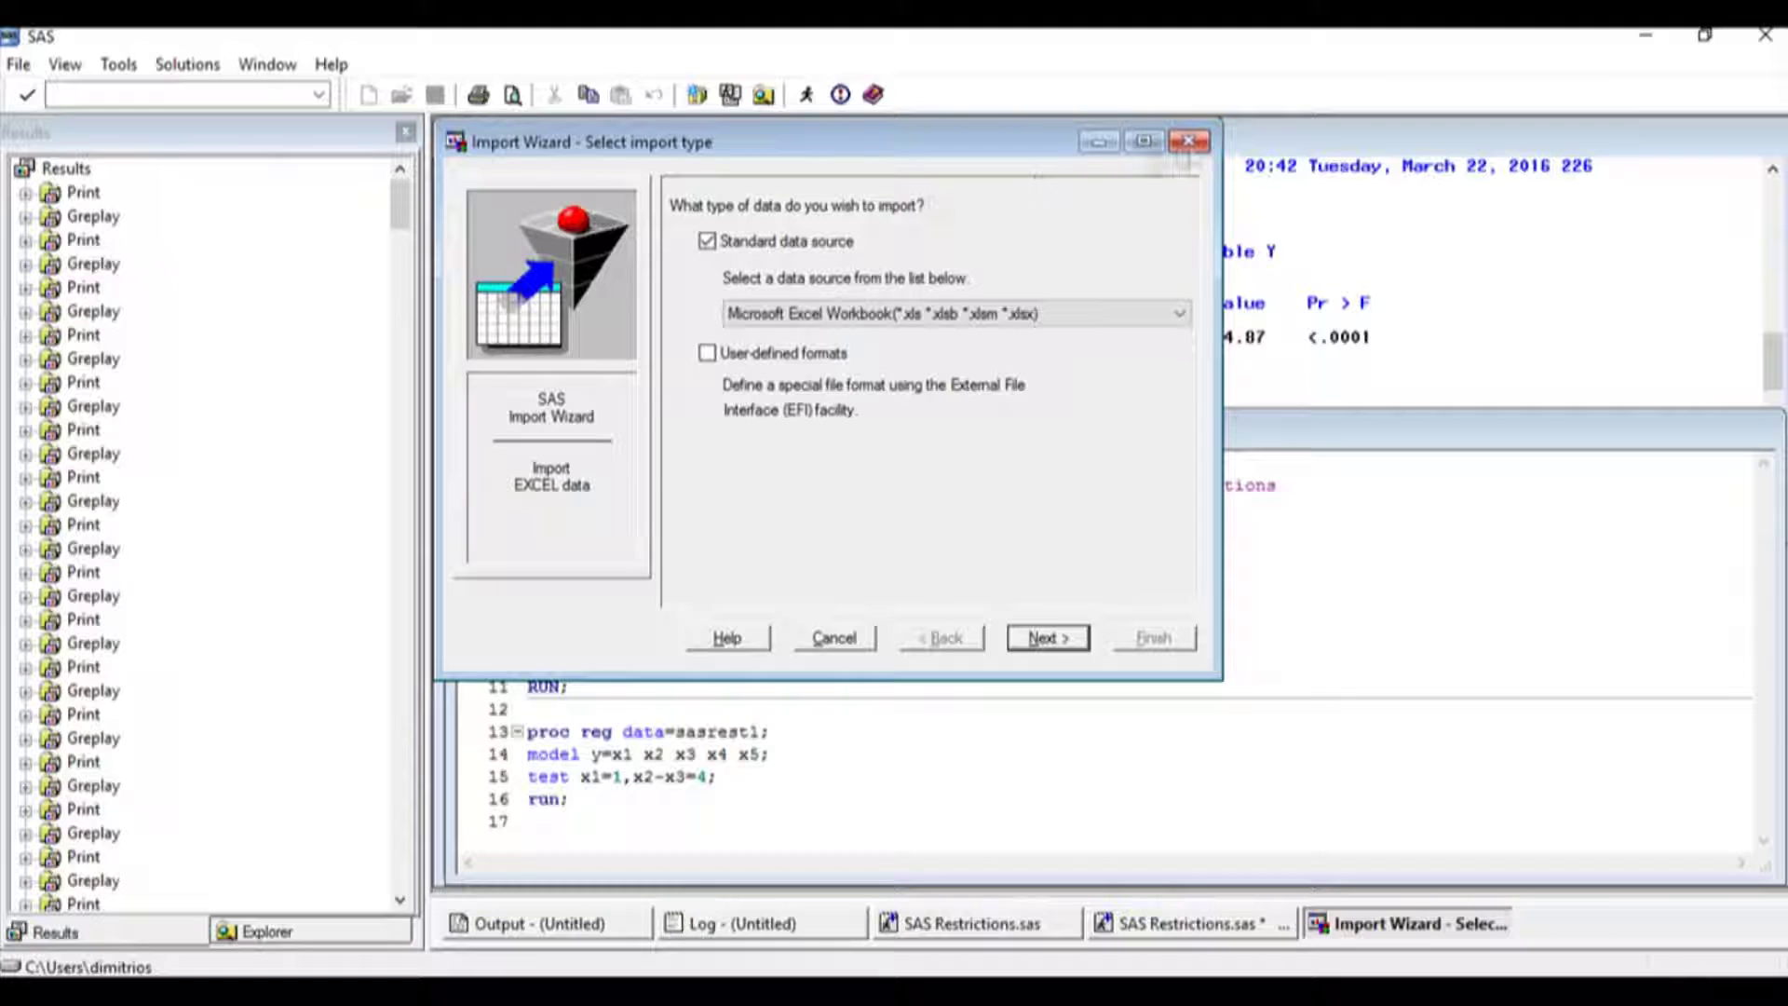
left_click(1189, 141)
left_click_drag(622, 685, 503, 468)
left_click(553, 713)
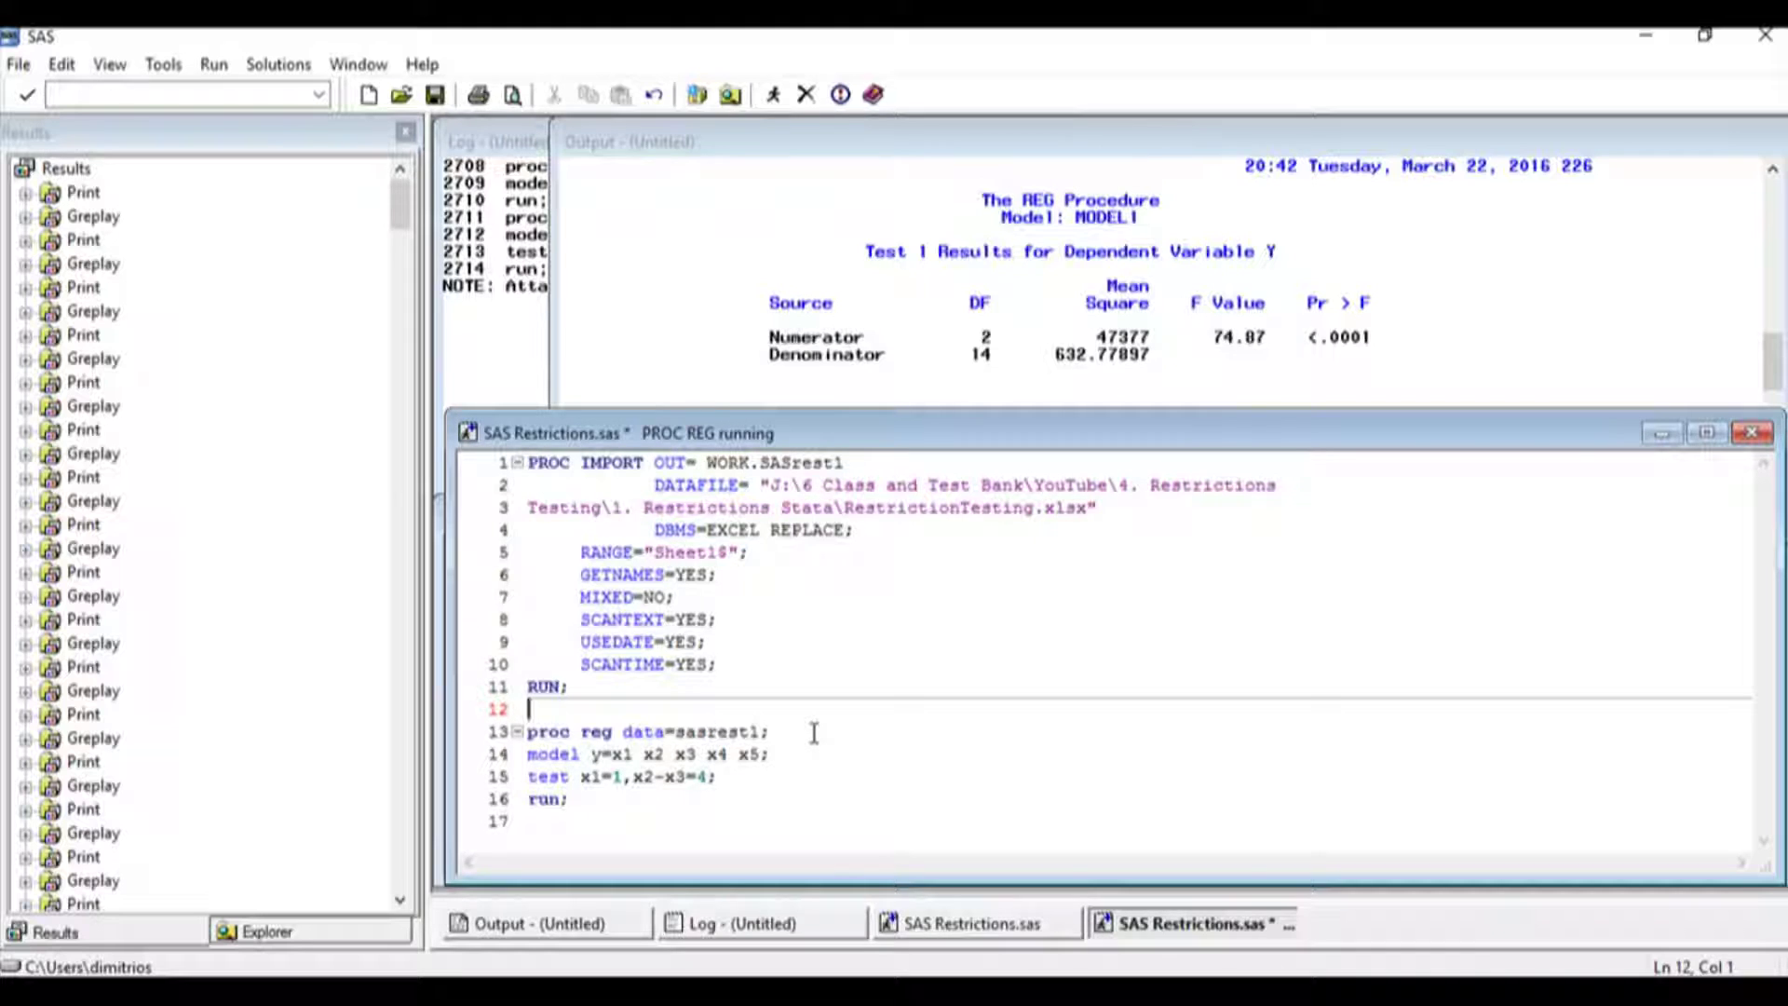
Step: Walk through the PROC REG block: data=sasrest1, the model statement and the test statement
mouse_move(657, 733)
left_mouse_down()
mouse_move(625, 732)
mouse_move(763, 732)
left_mouse_up()
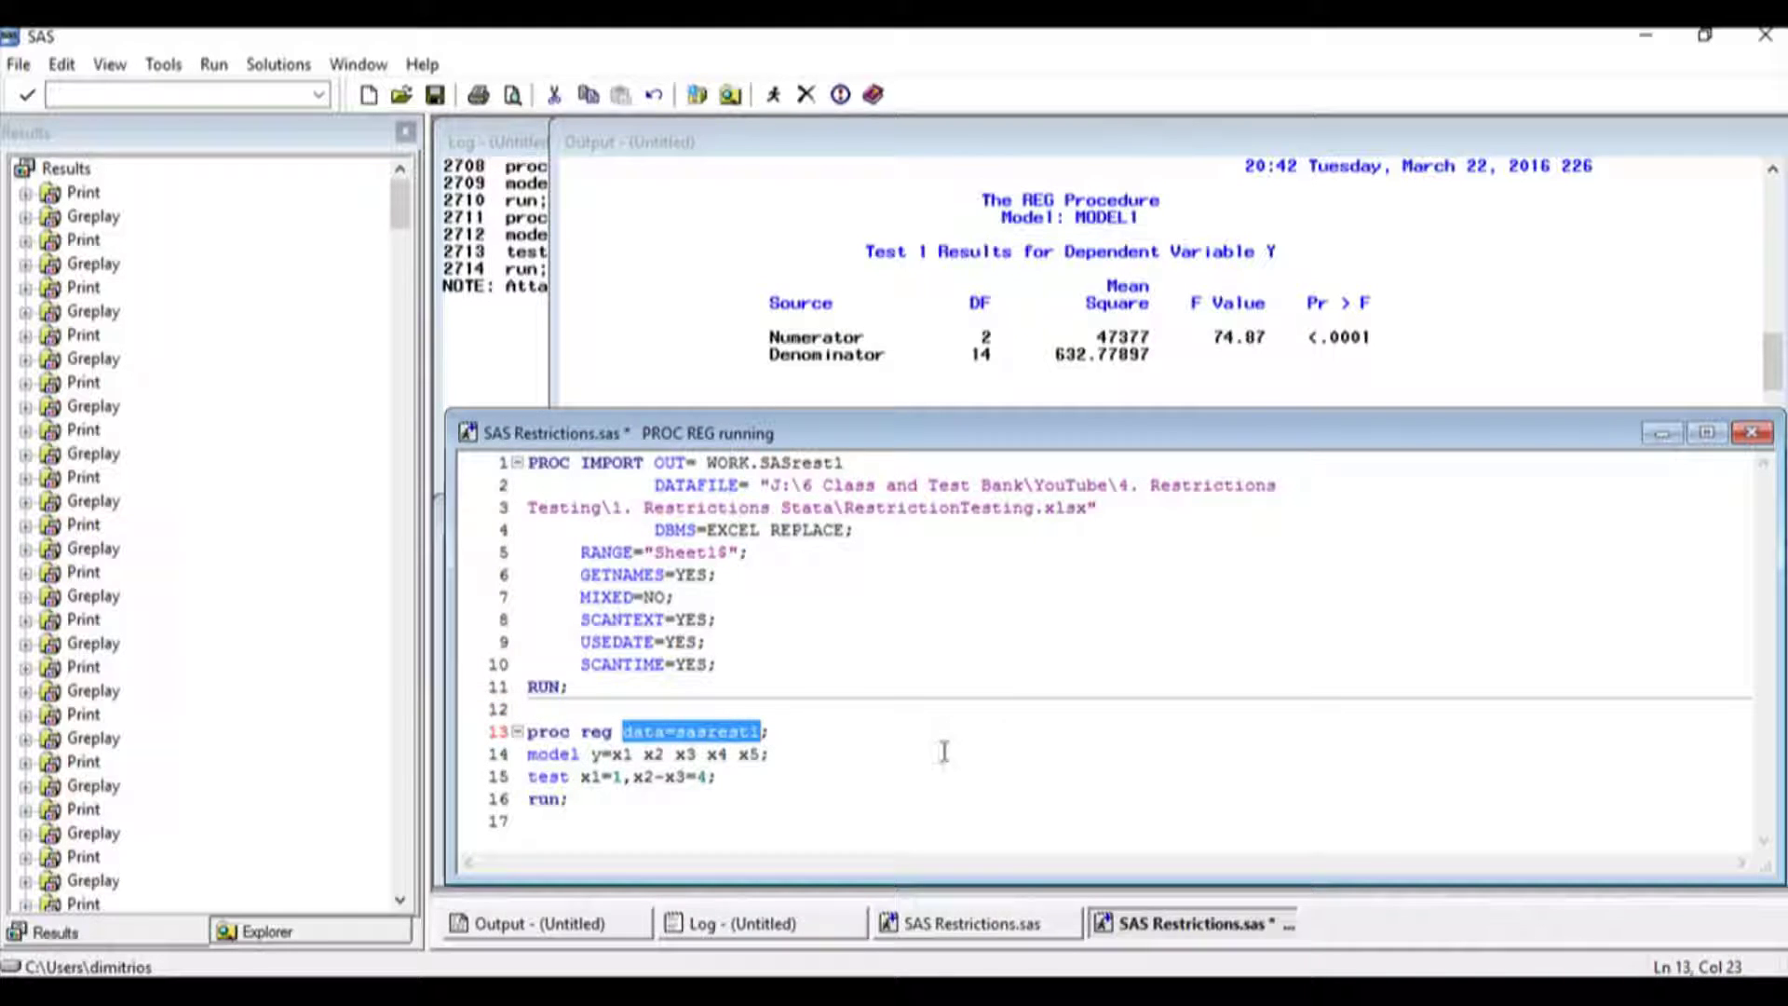
left_click_drag(773, 754, 527, 755)
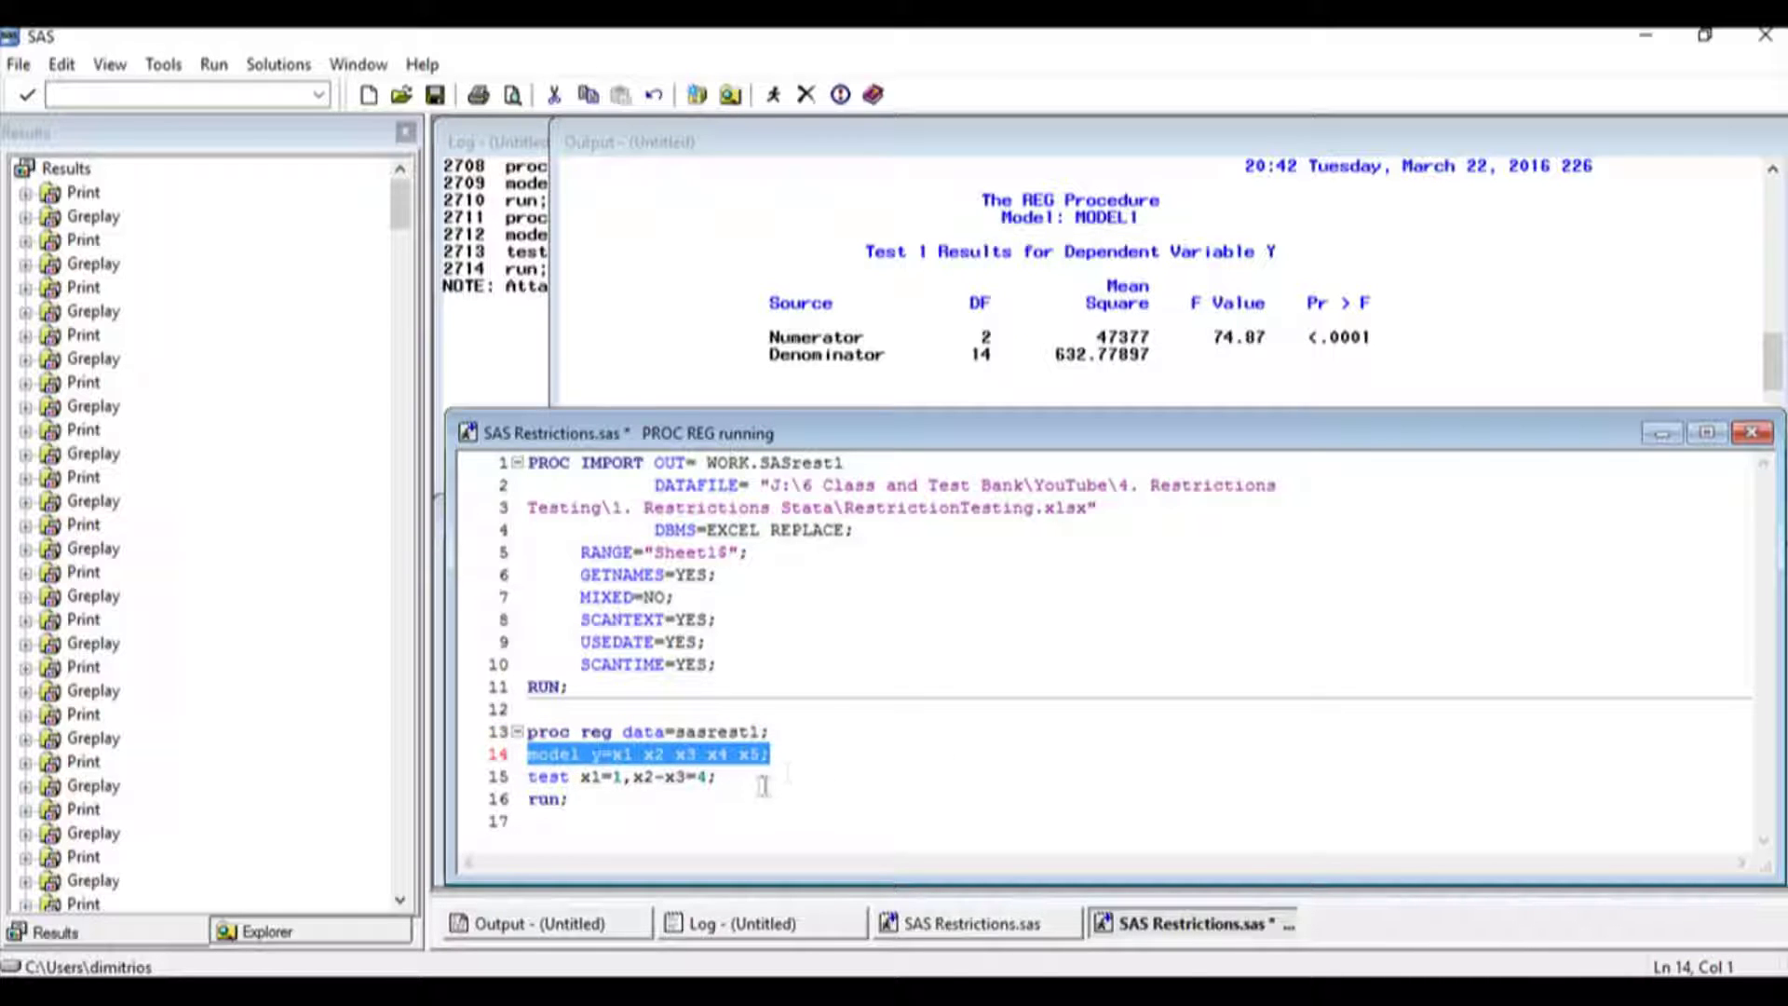
left_click_drag(735, 786, 532, 790)
left_click(573, 799)
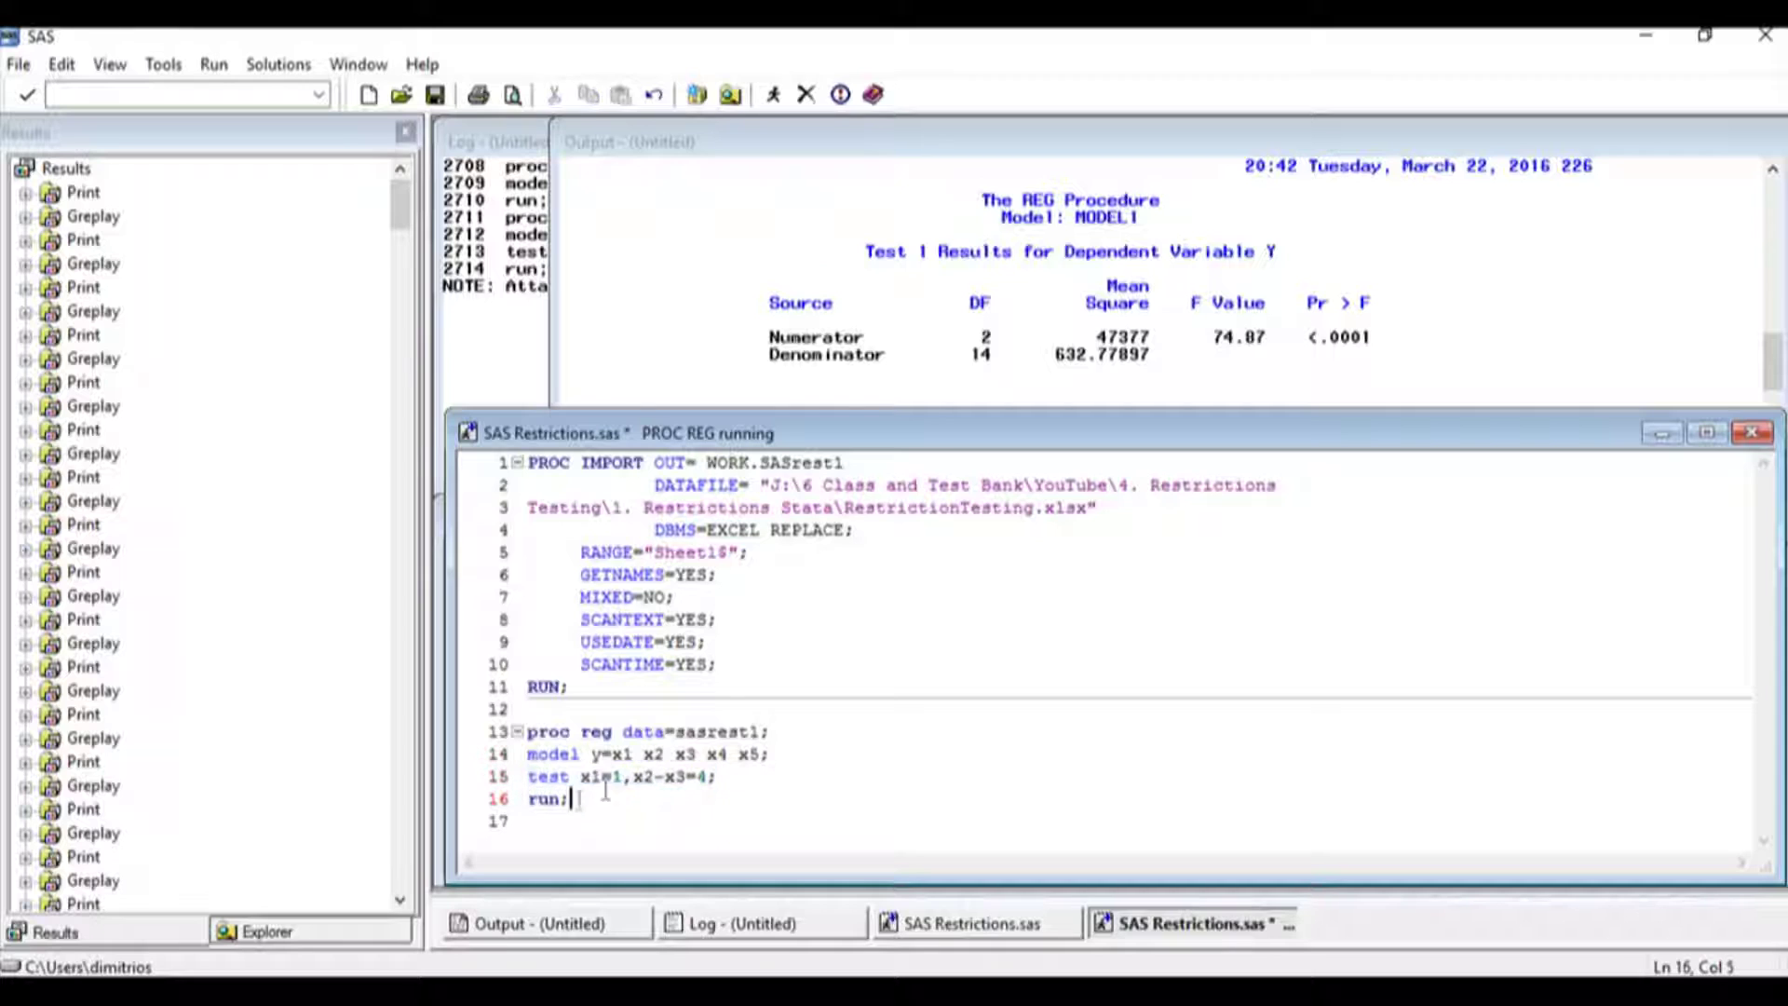